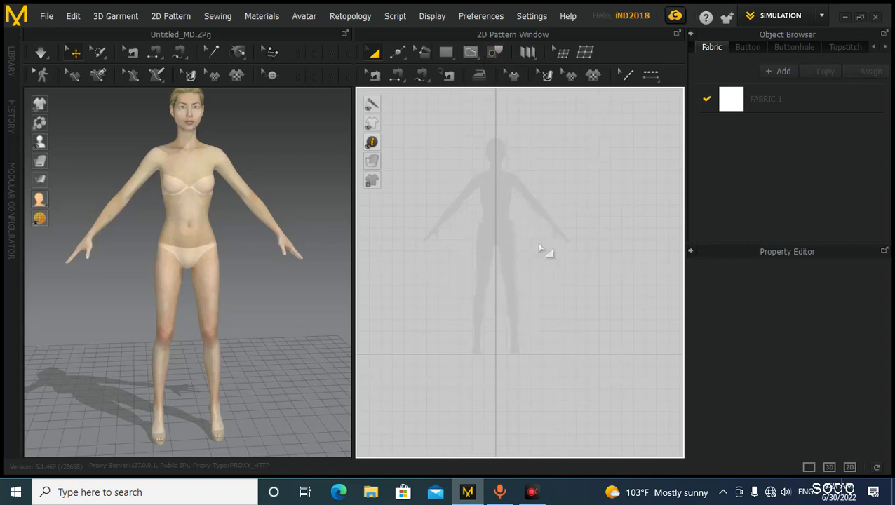
scroll(497, 281, up, 5)
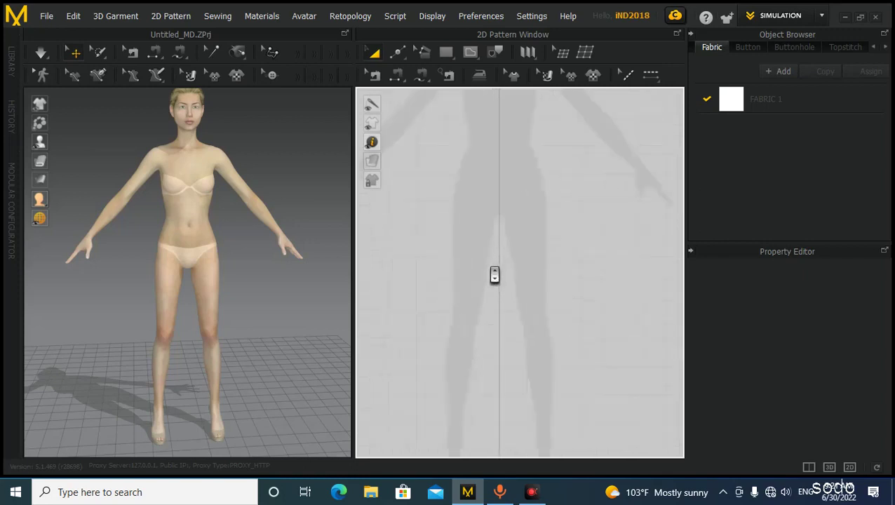
middle_drag(506, 304, 504, 293)
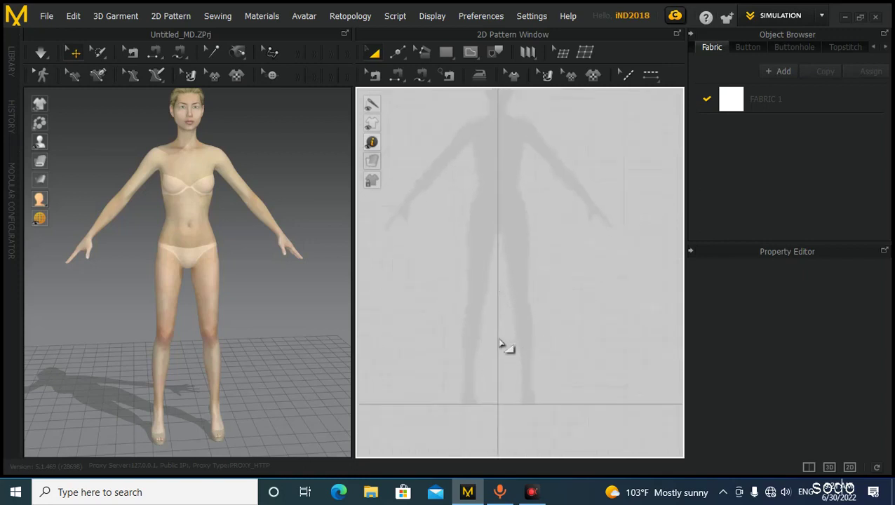
scroll(509, 373, down, 2)
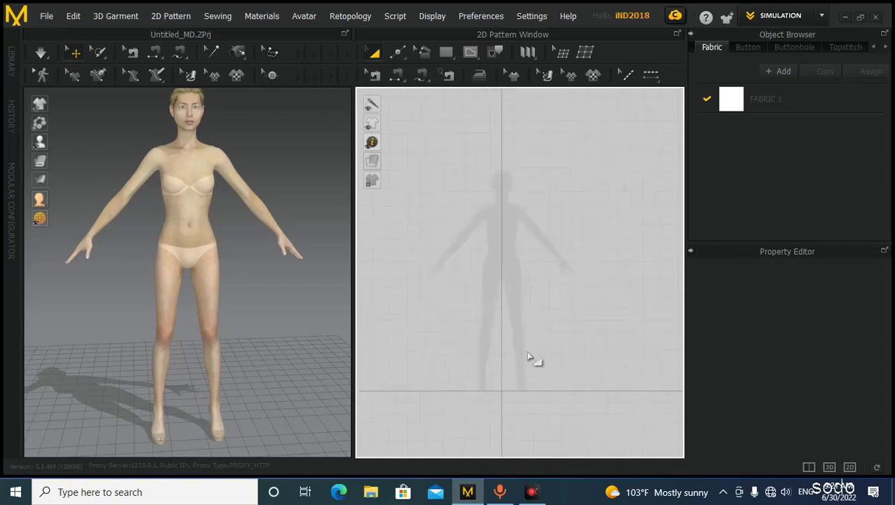
right_click(501, 278)
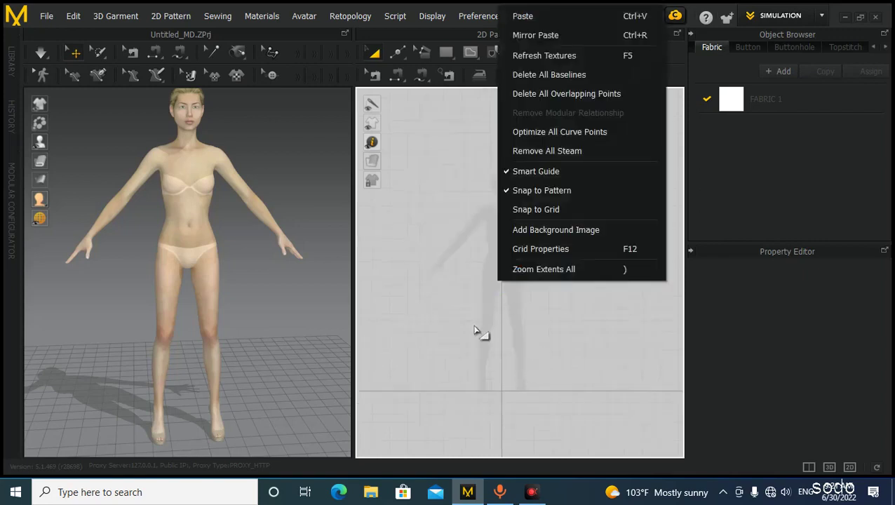
click(527, 319)
scroll(527, 323, up, 2)
scroll(530, 336, down, 1)
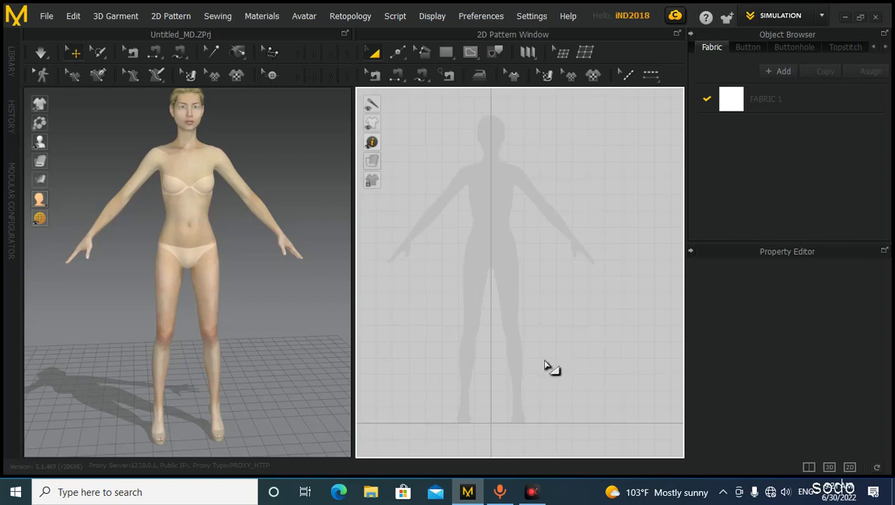
scroll(533, 371, down, 3)
middle_drag(530, 373, 521, 305)
scroll(521, 305, up, 3)
scroll(511, 340, down, 1)
middle_drag(512, 379, 511, 417)
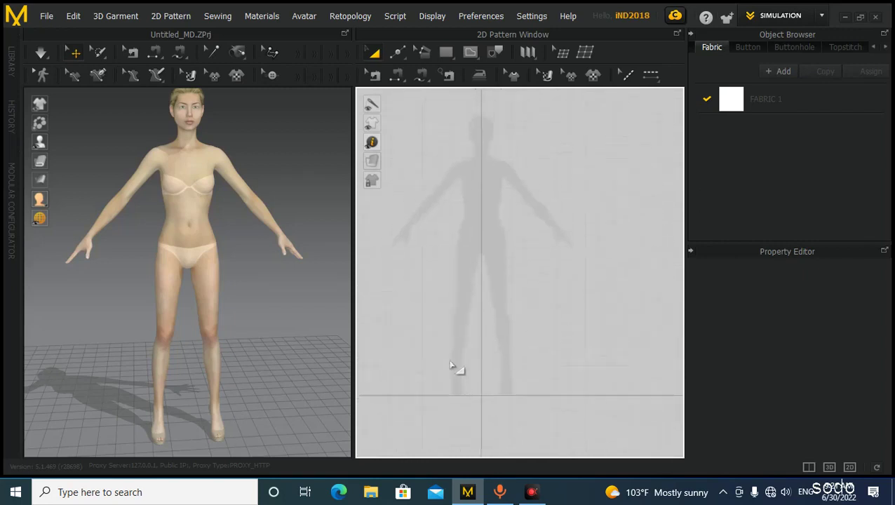
right_drag(465, 333, 499, 318)
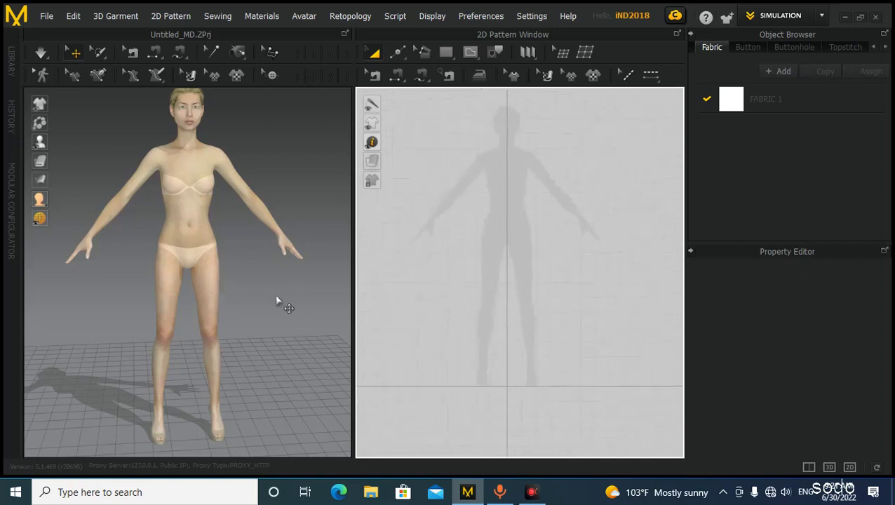
right_drag(294, 329, 249, 337)
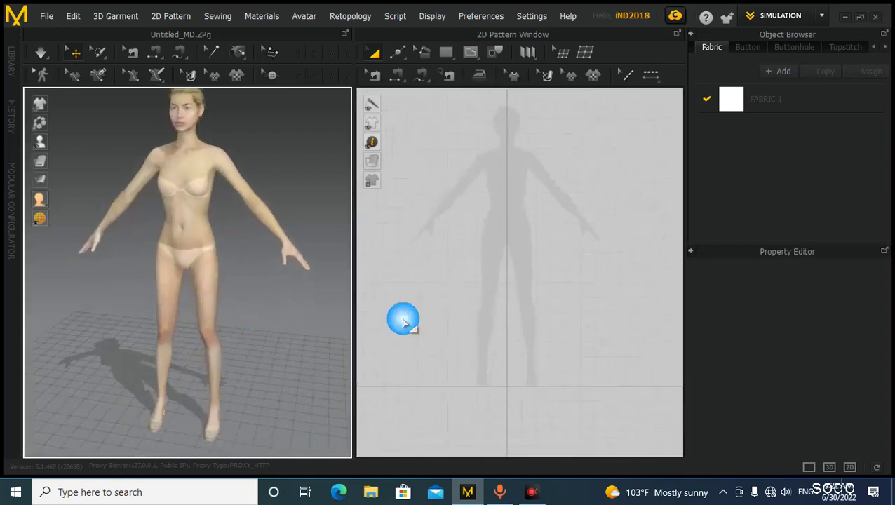
scroll(484, 310, up, 2)
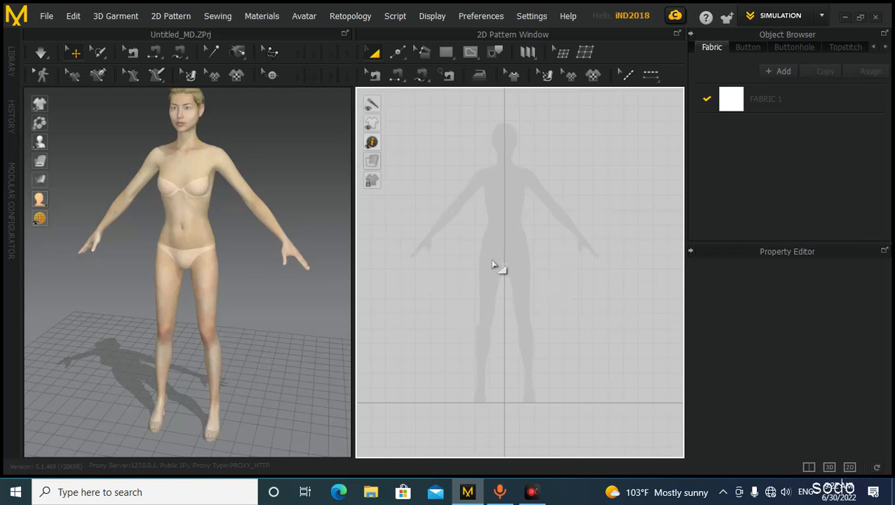
scroll(473, 354, down, 2)
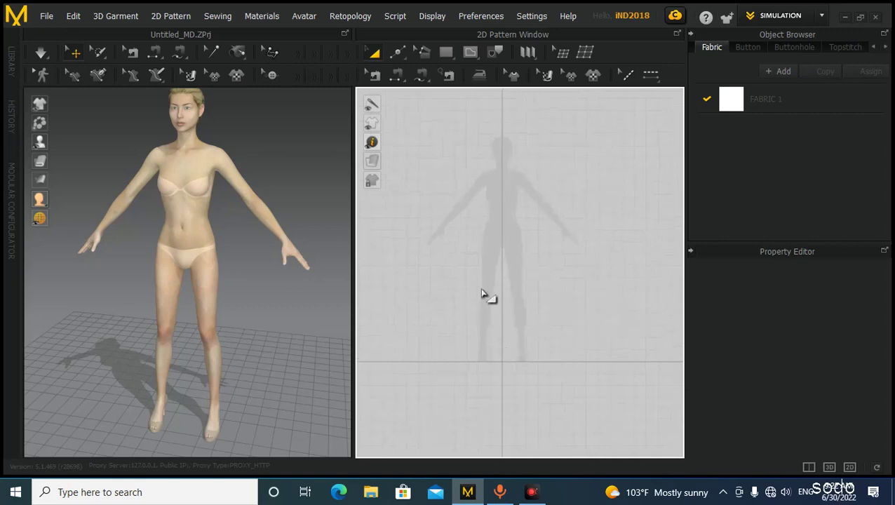
scroll(506, 246, up, 1)
scroll(508, 270, up, 1)
middle_drag(507, 256, 506, 264)
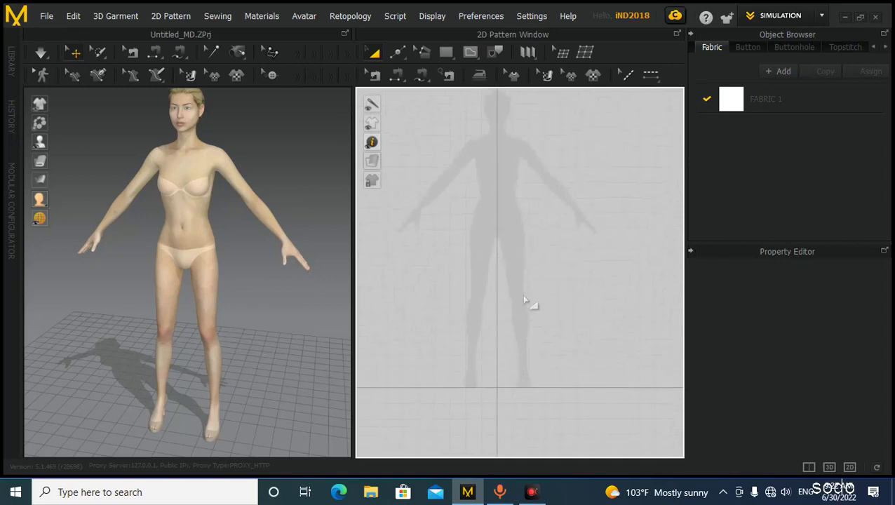
- Draw a freehand rectangle pattern about 31 cm wide and 119 cm high, from the silhouette's waist to the floor beside the centre line
click(444, 61)
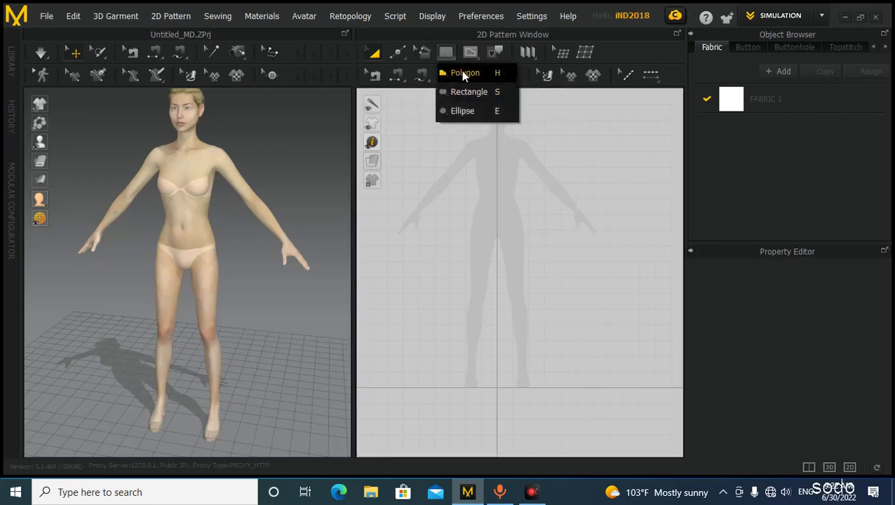
click(463, 73)
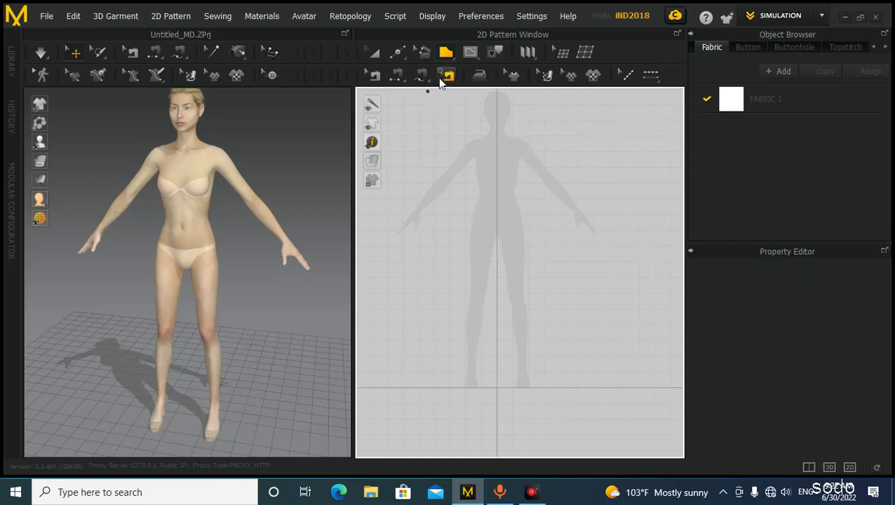
click(447, 73)
click(453, 90)
drag(447, 201, 497, 387)
click(423, 351)
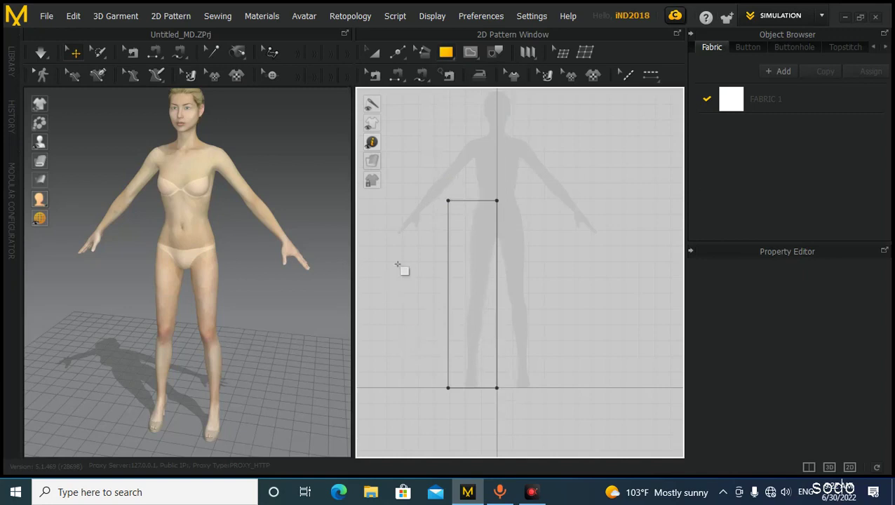
- Create a rectangle pattern 50 cm wide and 100 cm high in the empty area beside the silhouette's arm
click(576, 219)
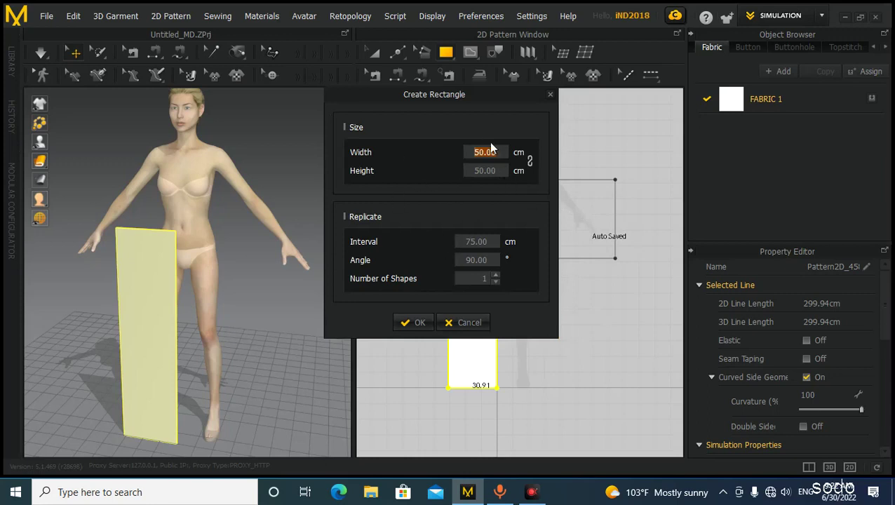
drag(495, 104, 366, 124)
click(349, 196)
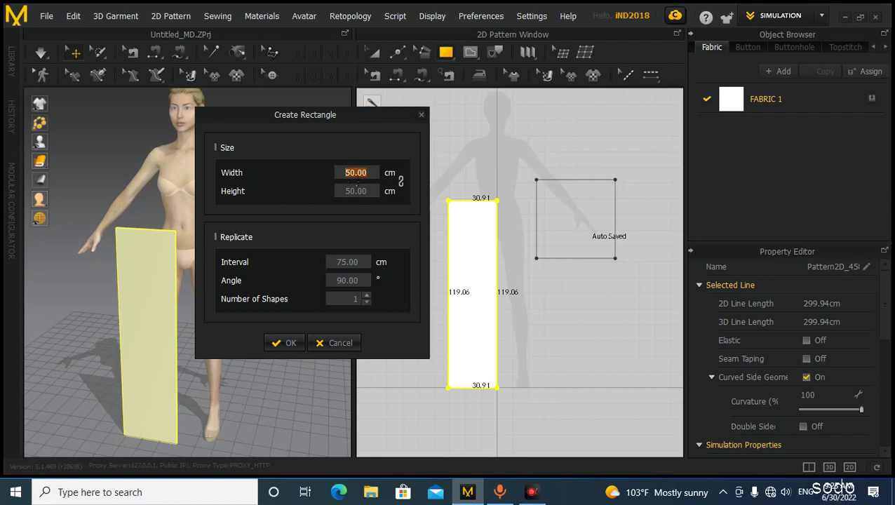
click(356, 191)
text(100)
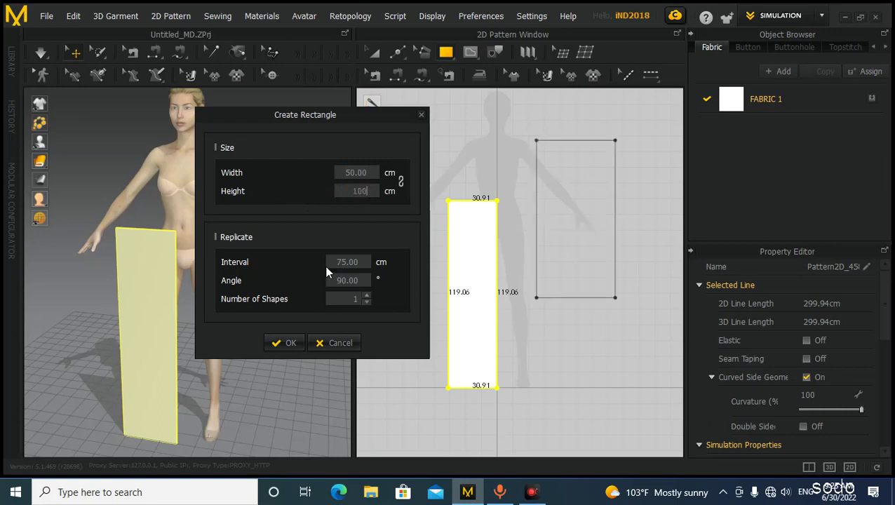
click(292, 345)
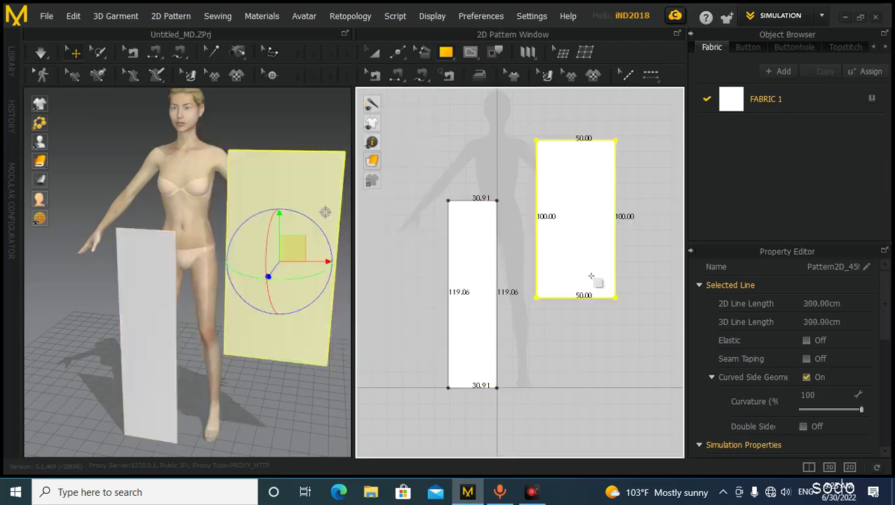
- Delete the narrow freehand rectangle from the 2D patterns
click(374, 52)
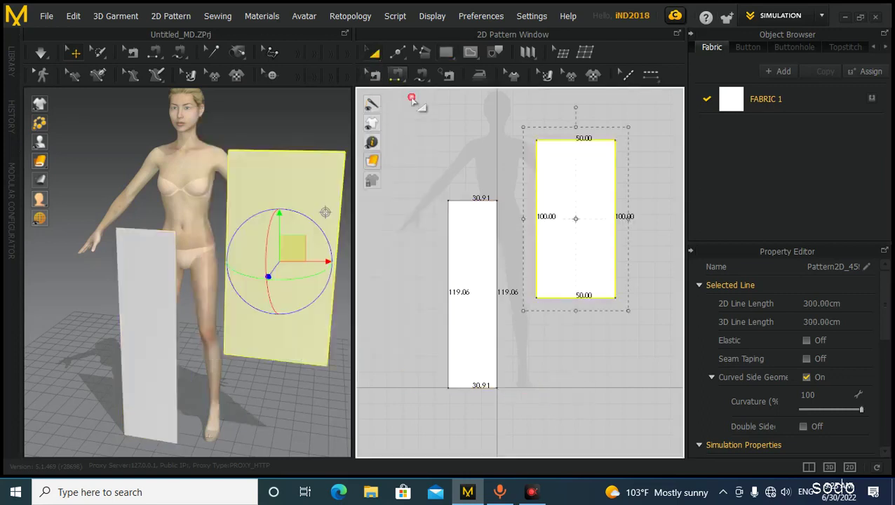
click(479, 246)
key(Delete)
- Move the 50 by 100 cm rectangle over the silhouette's legs, with its inner edge on the vertical centre line
drag(588, 244, 471, 313)
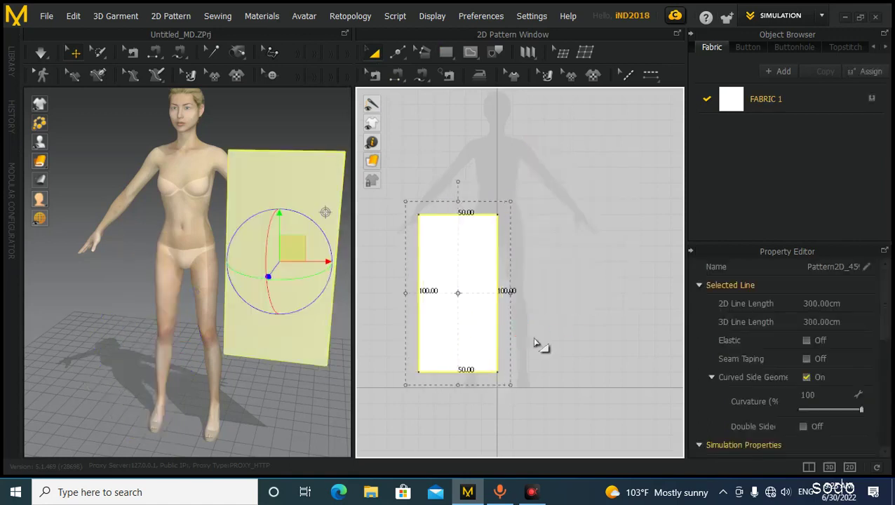
click(512, 284)
click(501, 289)
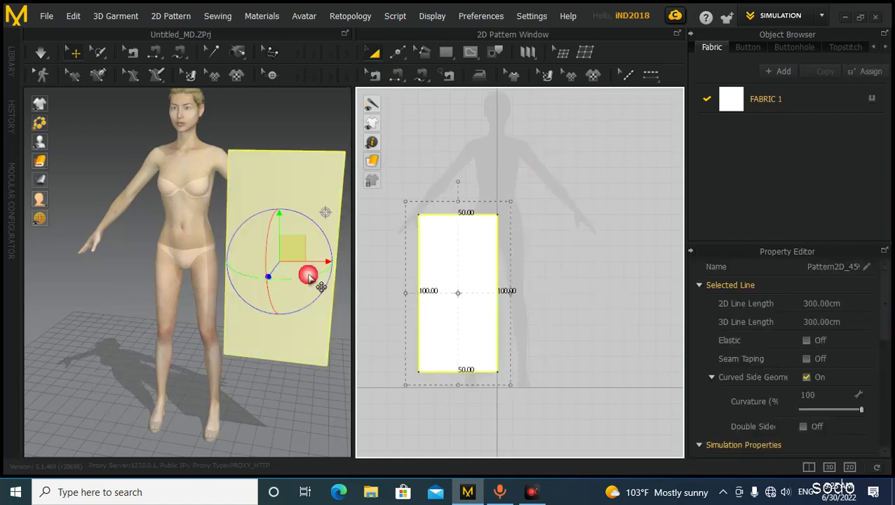
- Place the rectangle pattern in front of the avatar's legs in the 3D view and deselect it
drag(298, 260, 164, 343)
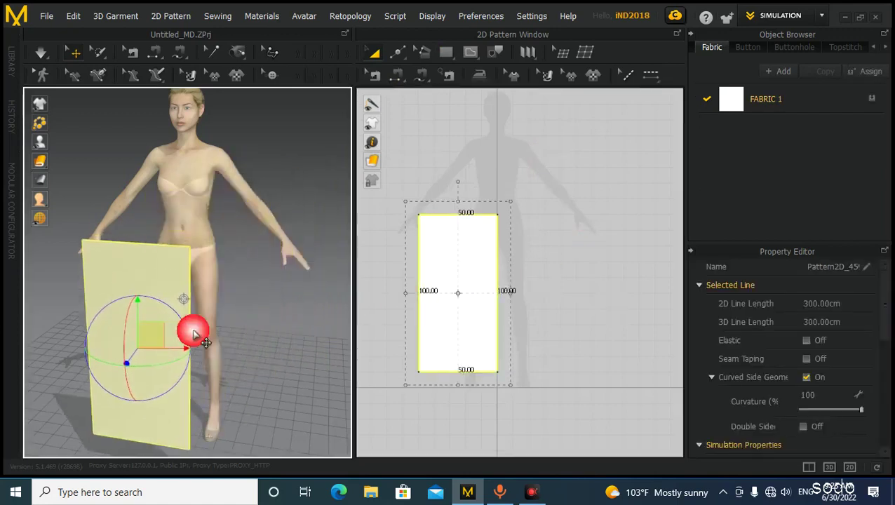
right_drag(188, 330, 238, 324)
middle_drag(238, 324, 222, 307)
scroll(476, 322, up, 2)
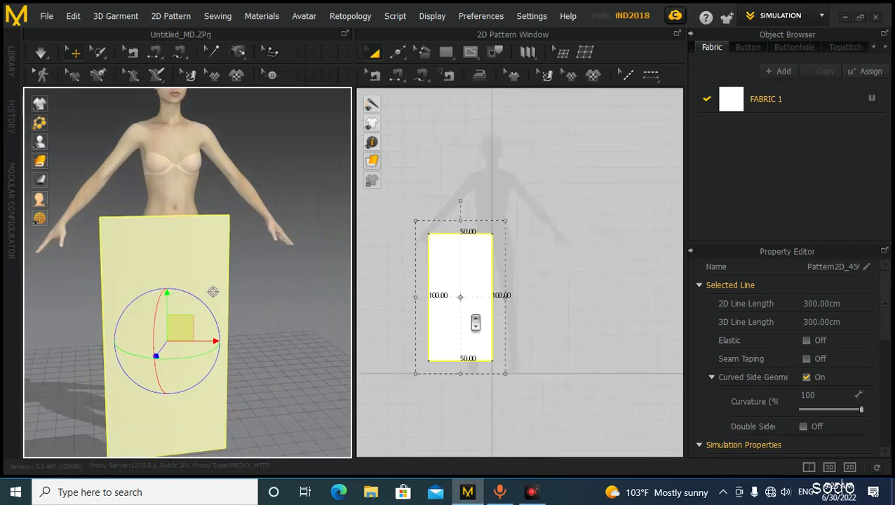
middle_drag(475, 322, 491, 291)
scroll(491, 292, down, 3)
scroll(490, 293, down, 1)
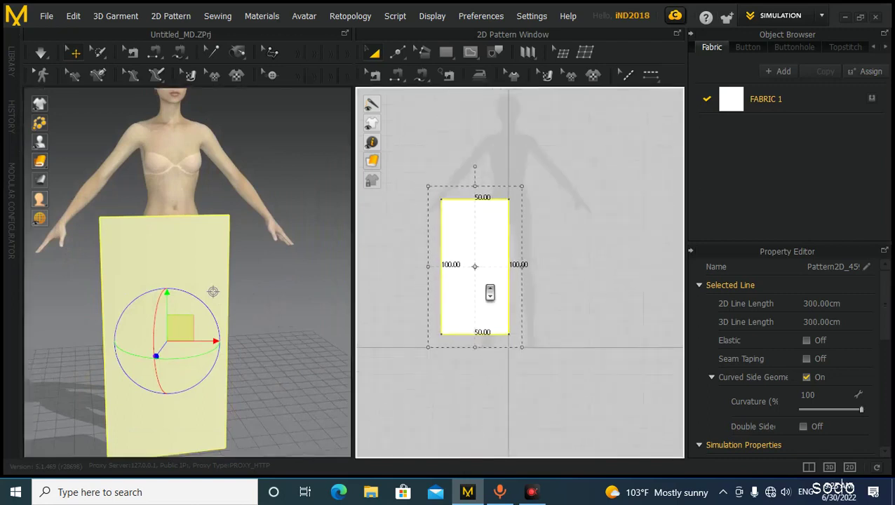
click(554, 270)
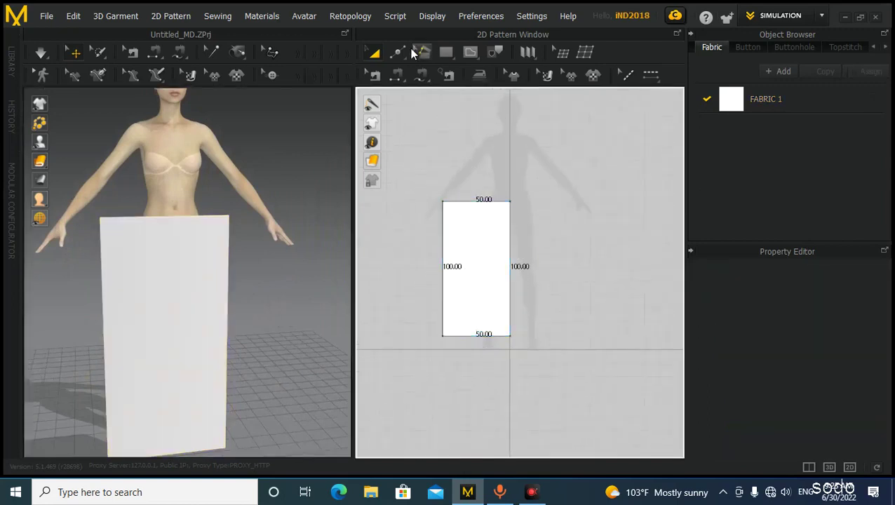
- Split the rectangle's outer vertical edge into two lines with a point 20 cm below the upper corner
click(398, 52)
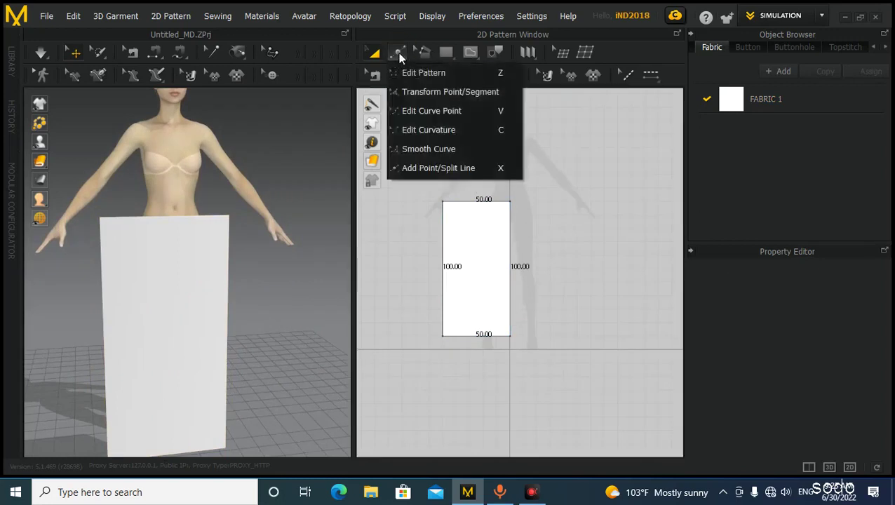
click(426, 167)
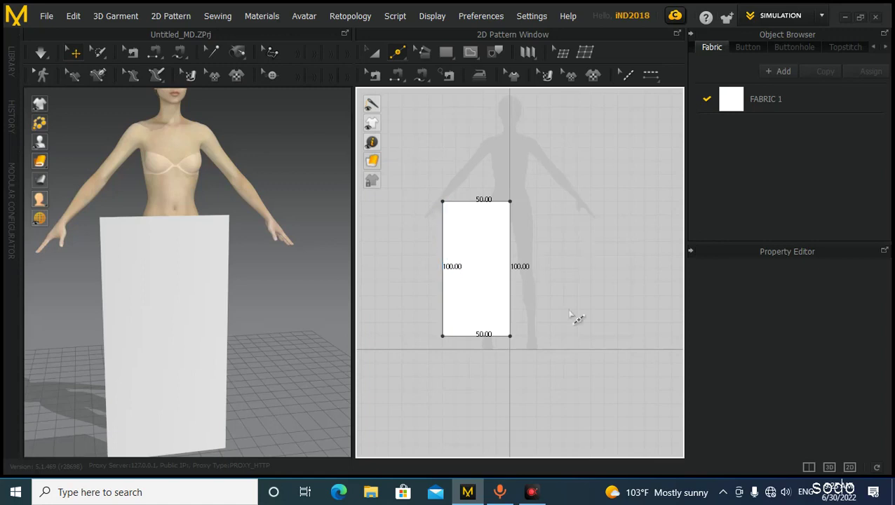
right_click(443, 244)
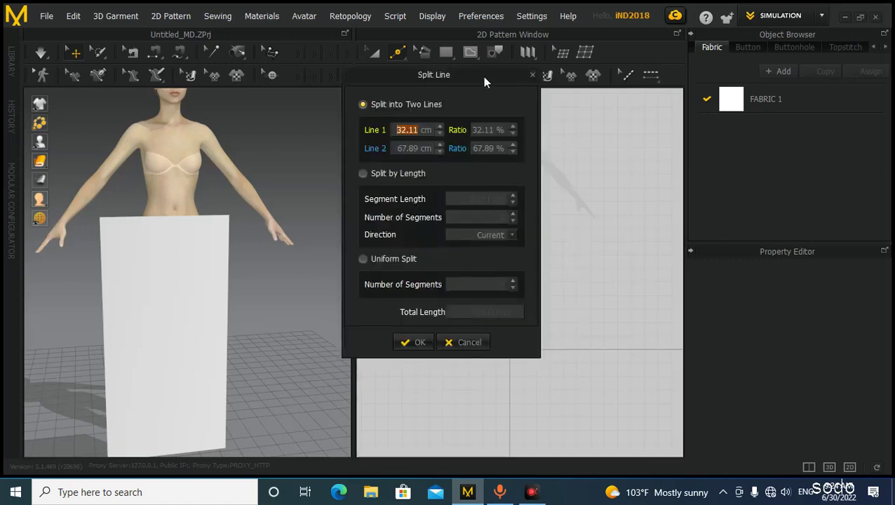
drag(483, 82, 308, 97)
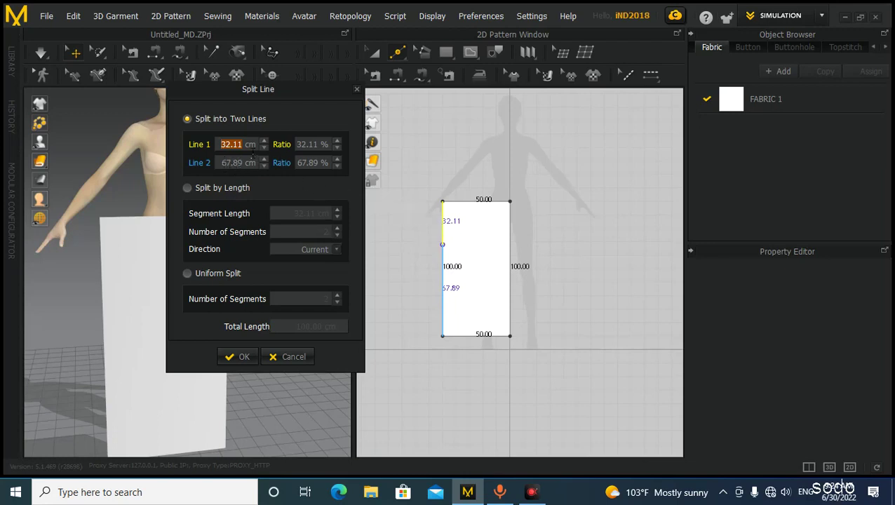
text(20)
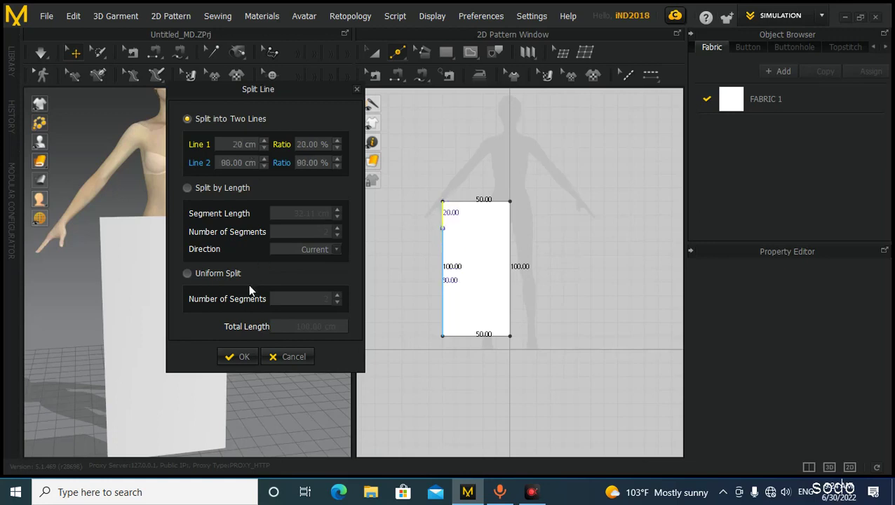
click(238, 356)
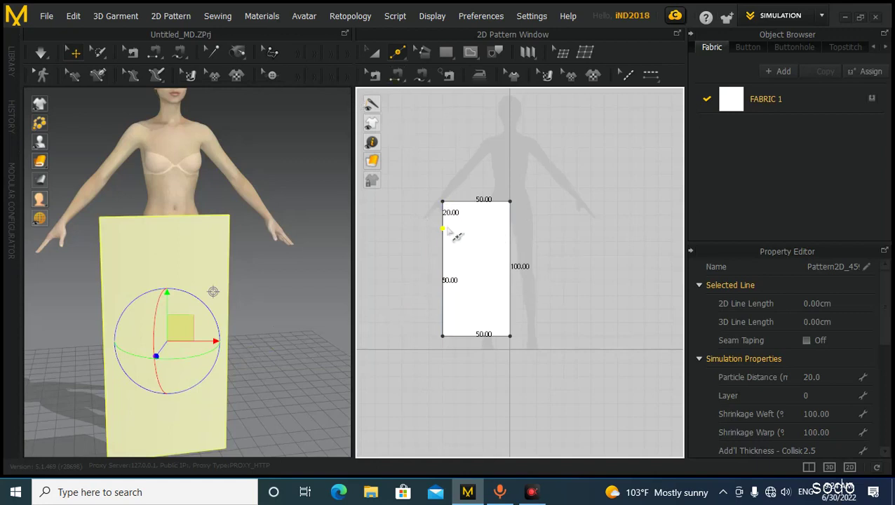
- Split the rectangle's inner vertical edge into two lines with a point 30 cm below the upper corner
middle_drag(509, 260, 512, 244)
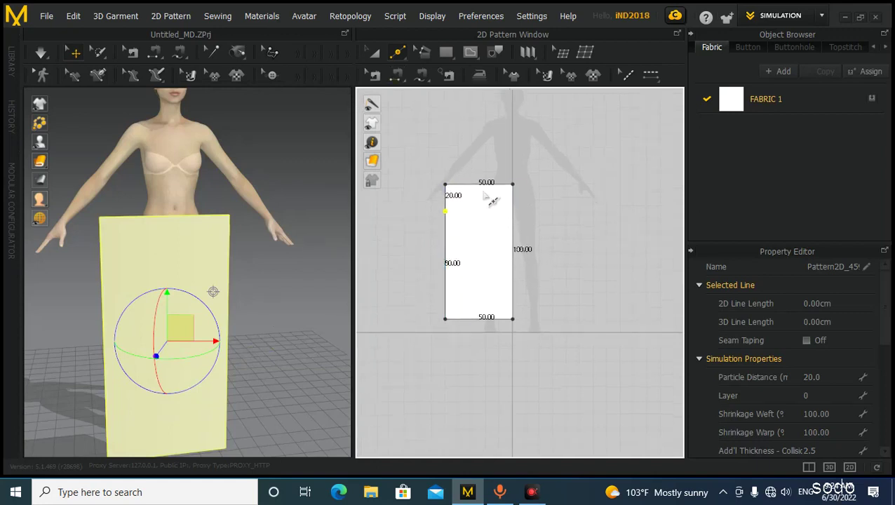
right_click(512, 228)
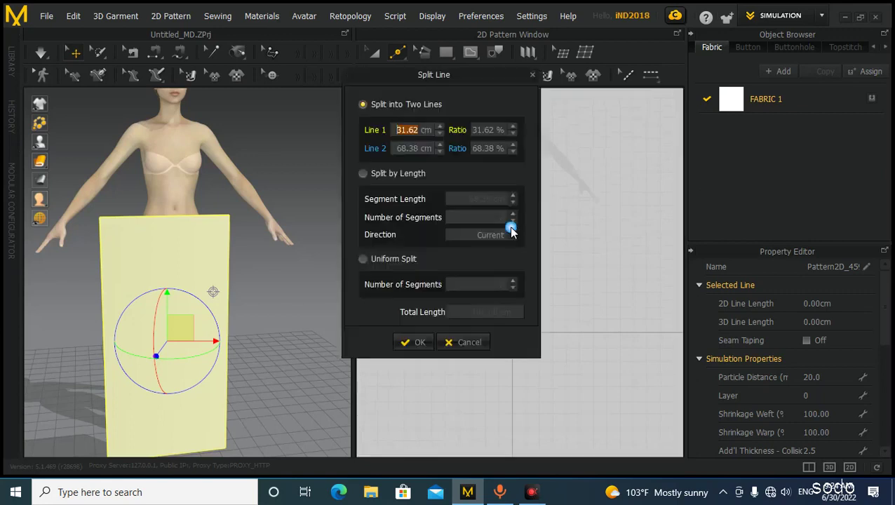
drag(484, 73, 324, 92)
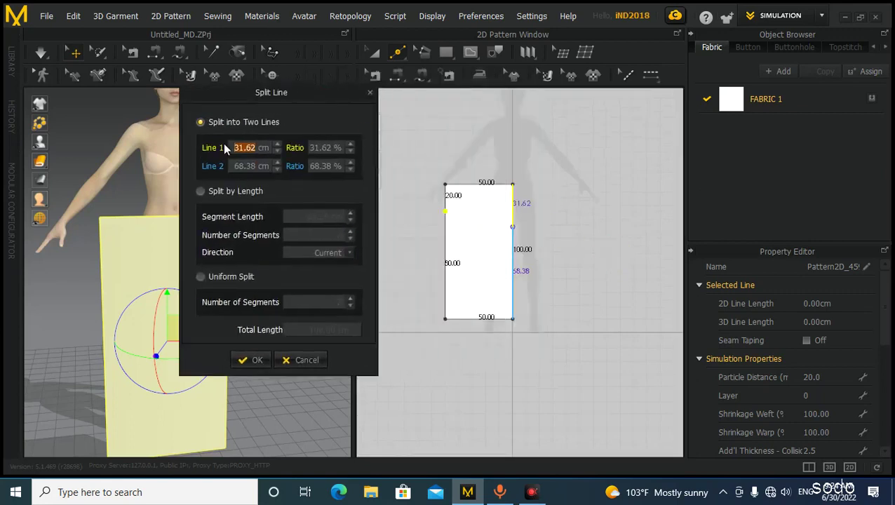
text(30)
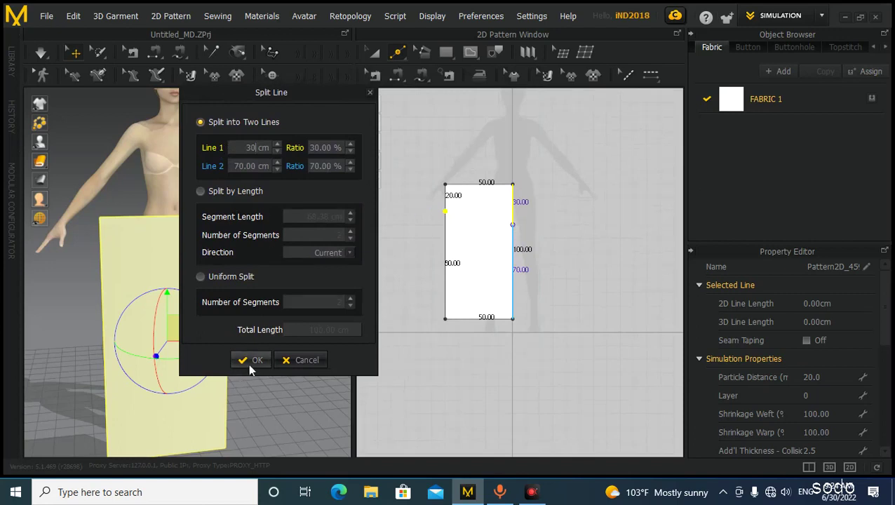
click(252, 360)
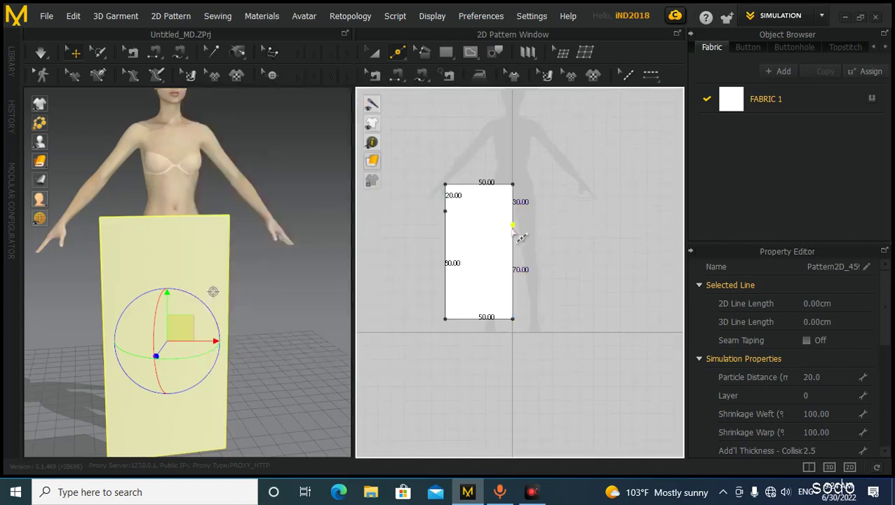
click(518, 289)
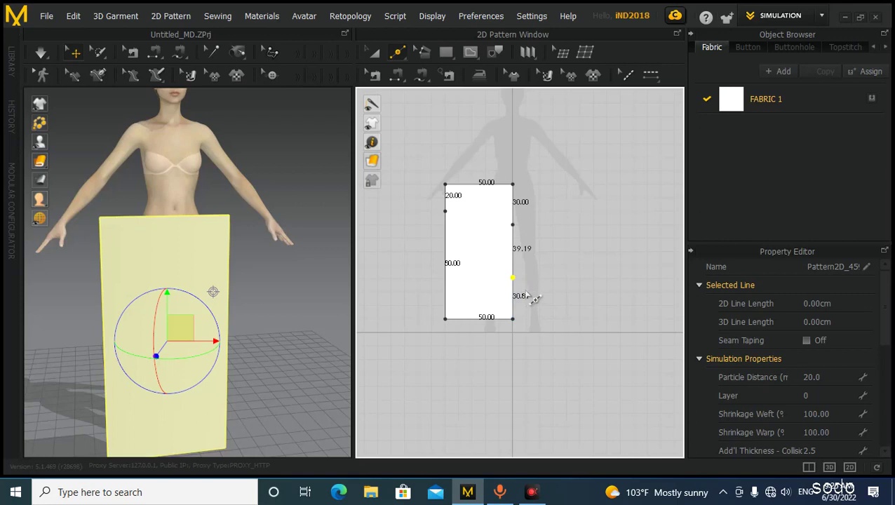
key(ctrl+z)
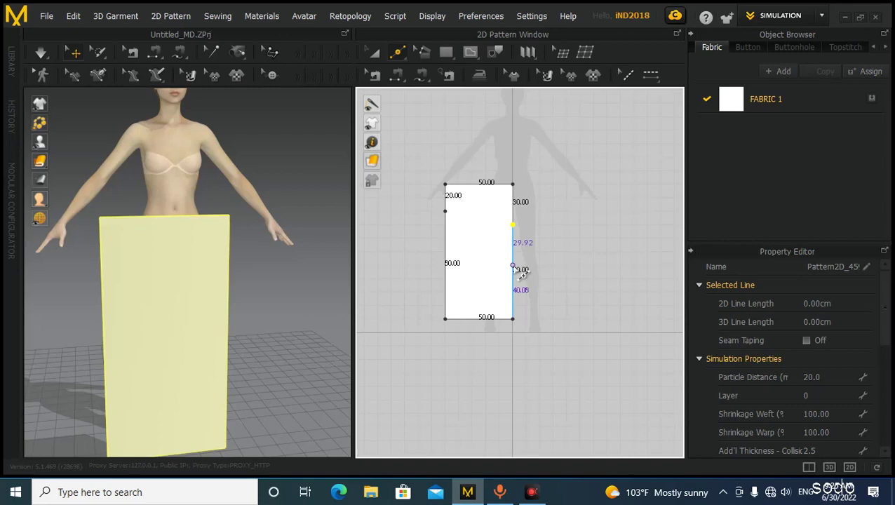
click(513, 266)
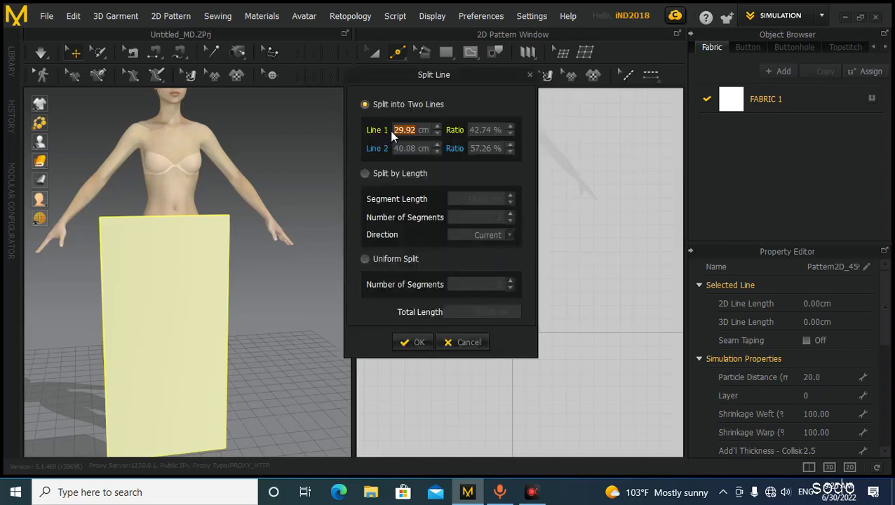
drag(481, 84, 323, 97)
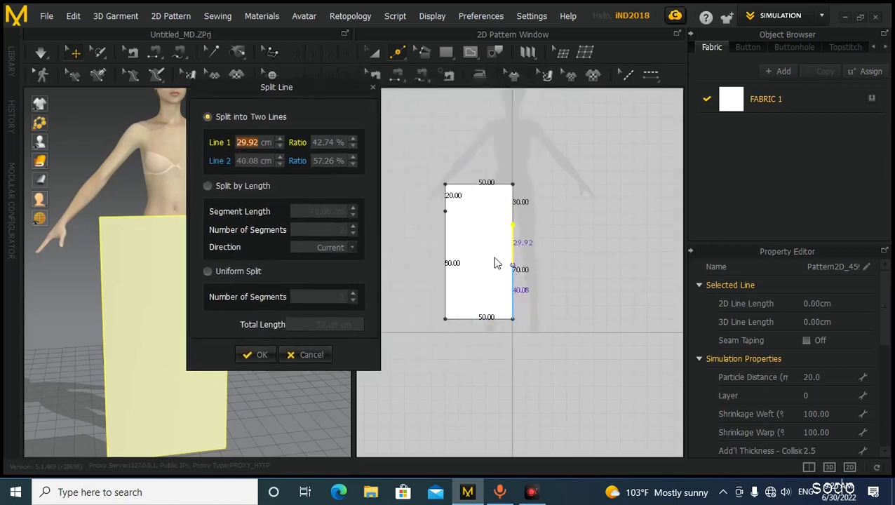
click(295, 354)
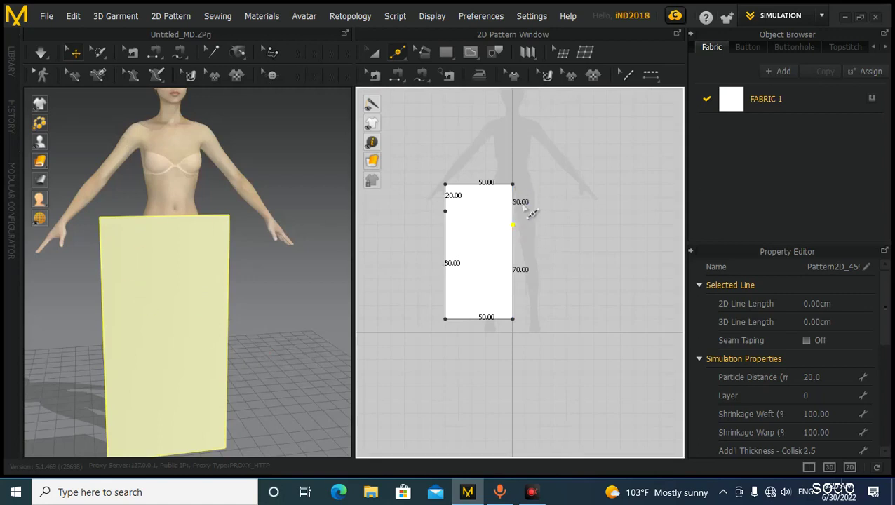
- Try curving the 30 cm upper segment of the inner edge inward with Edit Curvature
scroll(525, 213, up, 4)
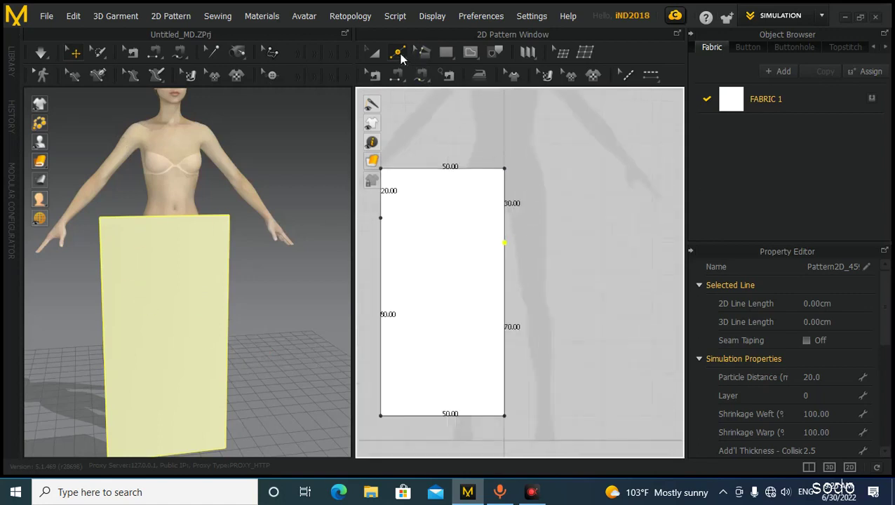
click(400, 56)
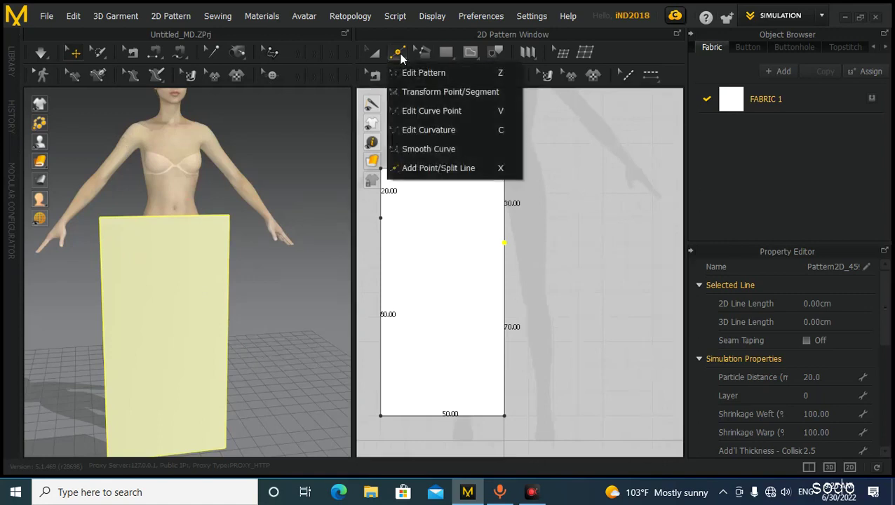
click(434, 131)
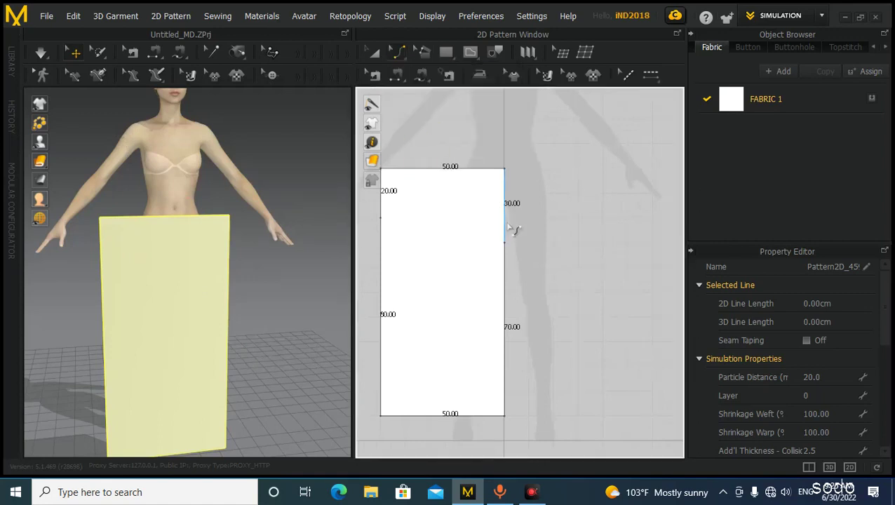
scroll(509, 227, down, 2)
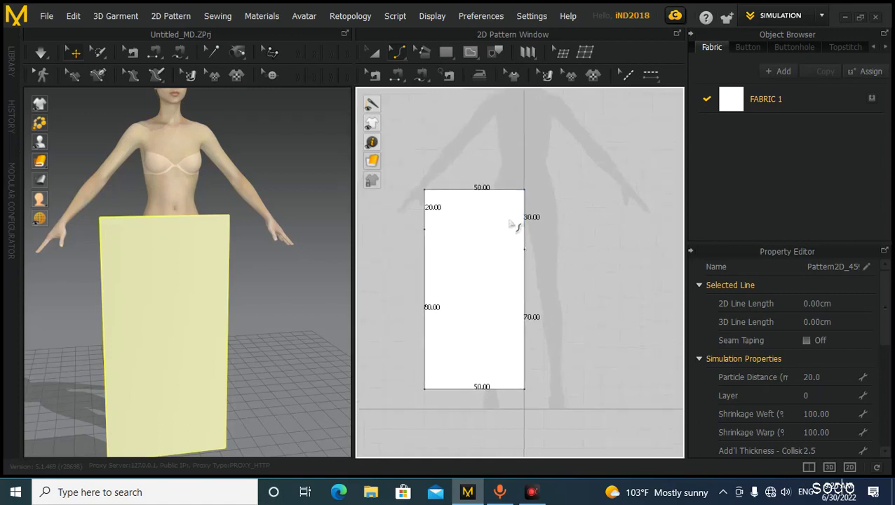
scroll(517, 231, up, 2)
drag(532, 232, 522, 241)
scroll(536, 224, down, 2)
scroll(536, 233, up, 2)
scroll(414, 226, down, 2)
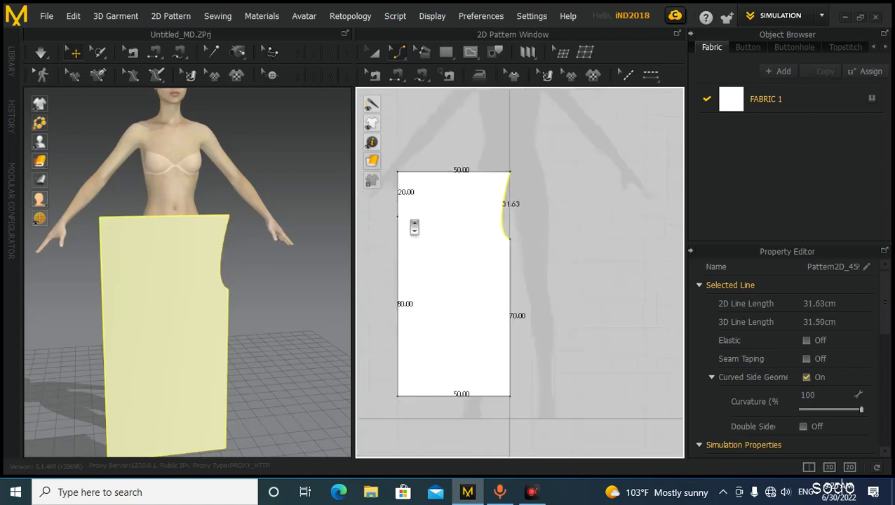
- Dismiss the save dialog without saving and undo the last curvature edit on the inner edge
key(ctrl+s)
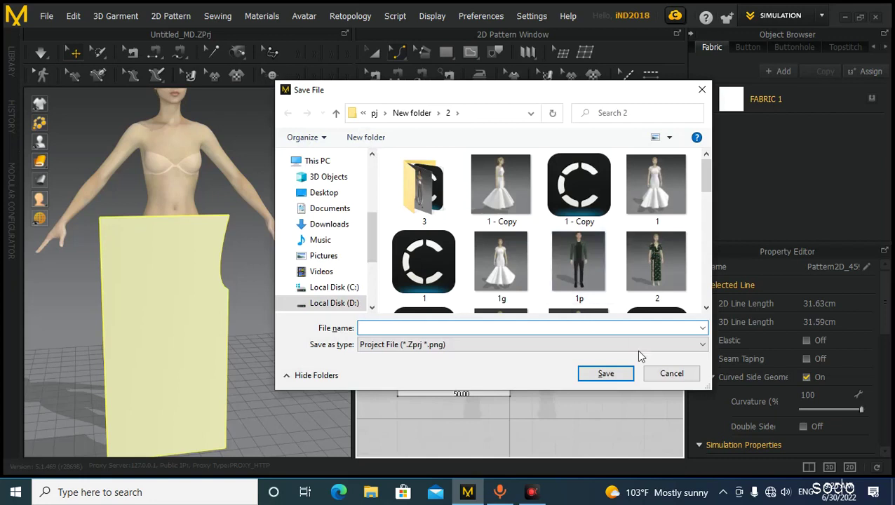
click(666, 376)
key(ctrl+z)
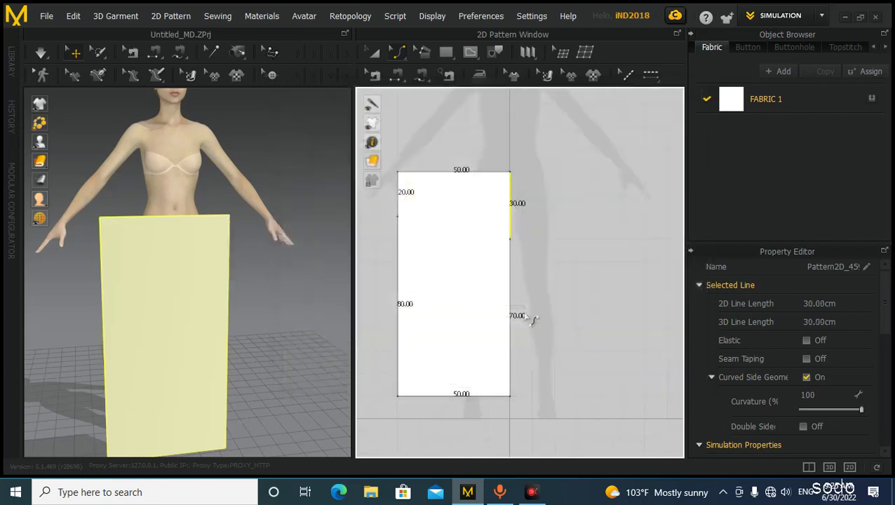
- With Edit Pattern, nudge the inner edge's split point horizontally past the centre line, making the segment above it about 30.3 cm long
click(395, 58)
click(408, 71)
click(527, 244)
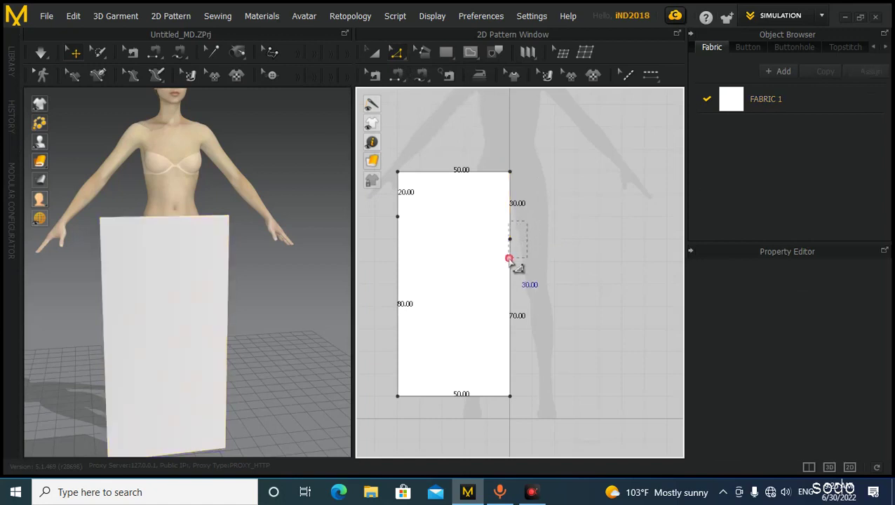
click(509, 240)
key(Right)
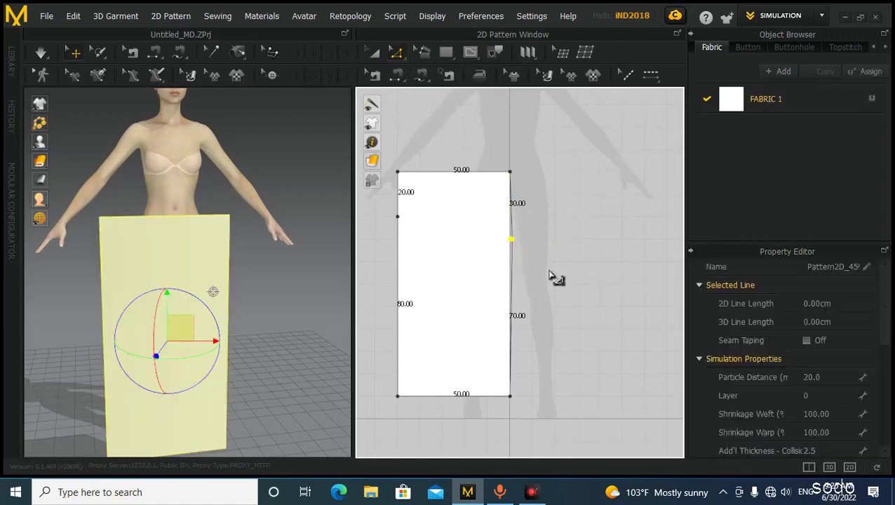
key(Right)
key(Right)
key(Right)
key(Right)
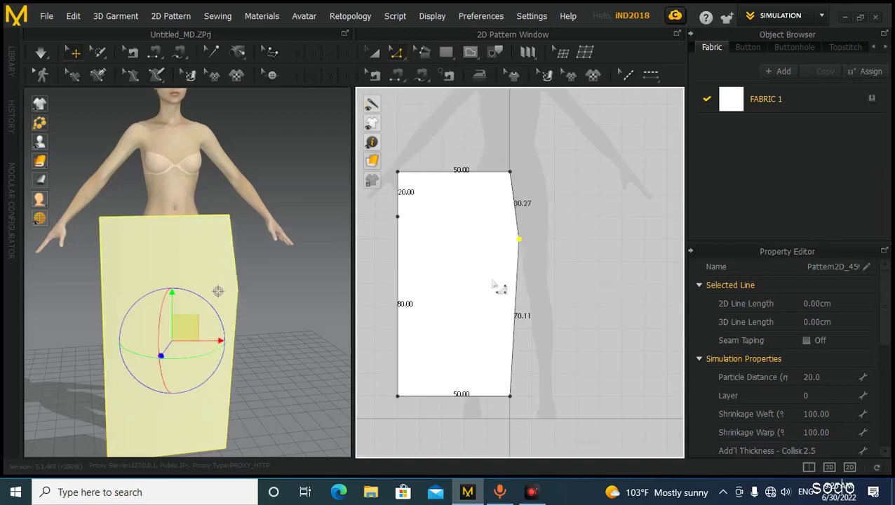
- Bend the inner edge's upper segment inward with Edit Curvature into a crotch curve about 32.8 cm long
click(393, 59)
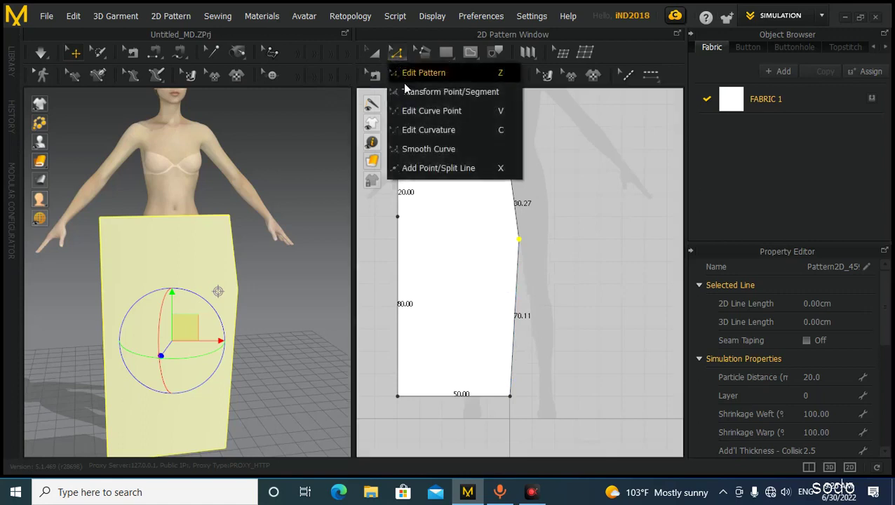
click(414, 130)
drag(514, 210, 506, 219)
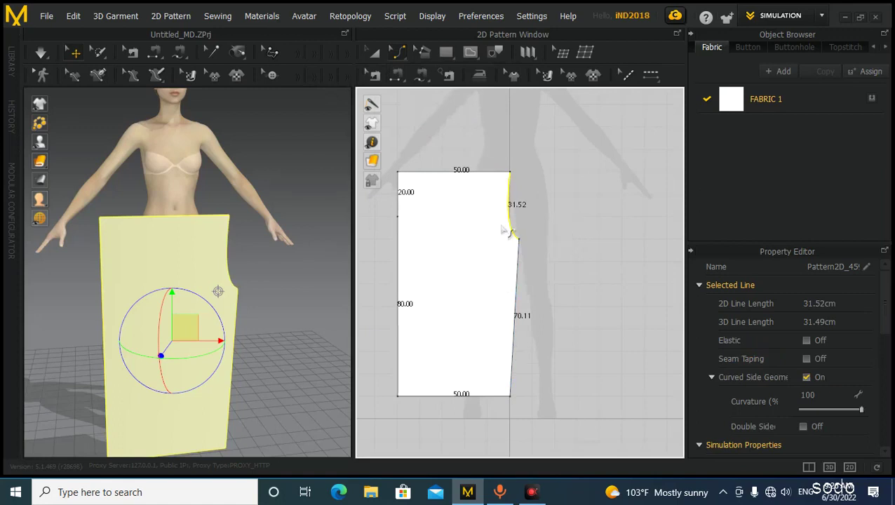
scroll(503, 227, up, 3)
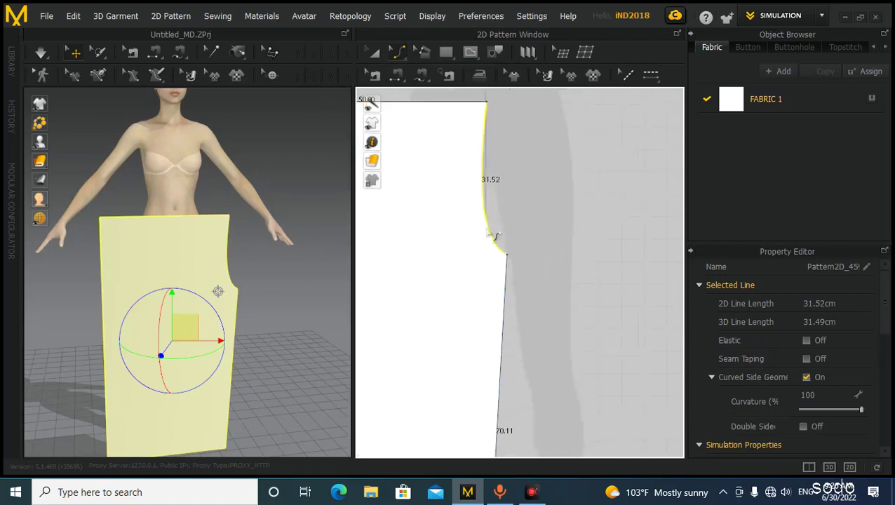
drag(487, 232, 479, 241)
scroll(522, 255, down, 4)
middle_drag(528, 254, 554, 210)
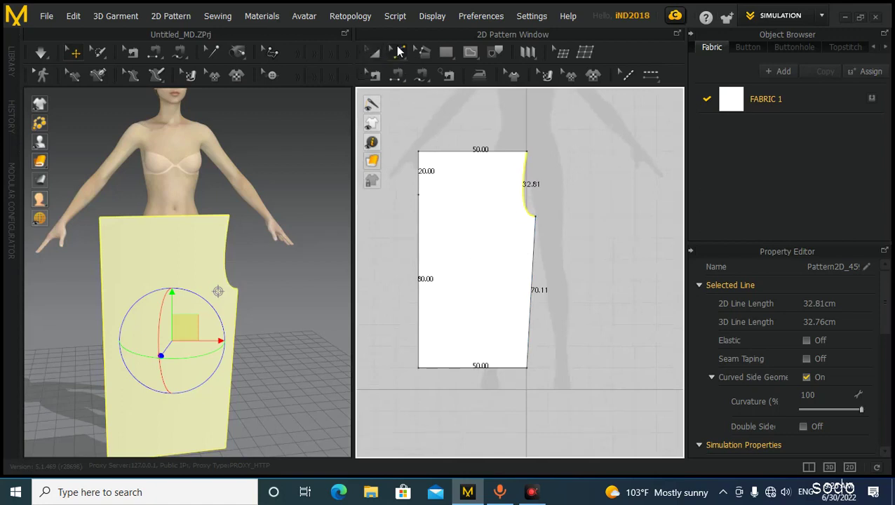
- Select both segments of the outer vertical edge with Edit Pattern and nudge them inward to a pattern width of 40 cm
click(397, 52)
click(413, 73)
scroll(496, 271, down, 2)
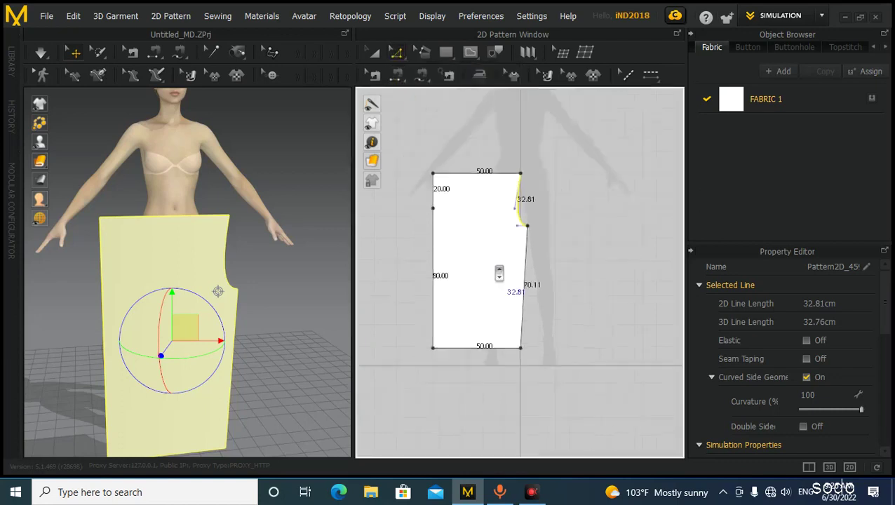
scroll(498, 272, down, 1)
scroll(185, 337, down, 2)
right_drag(274, 341, 249, 356)
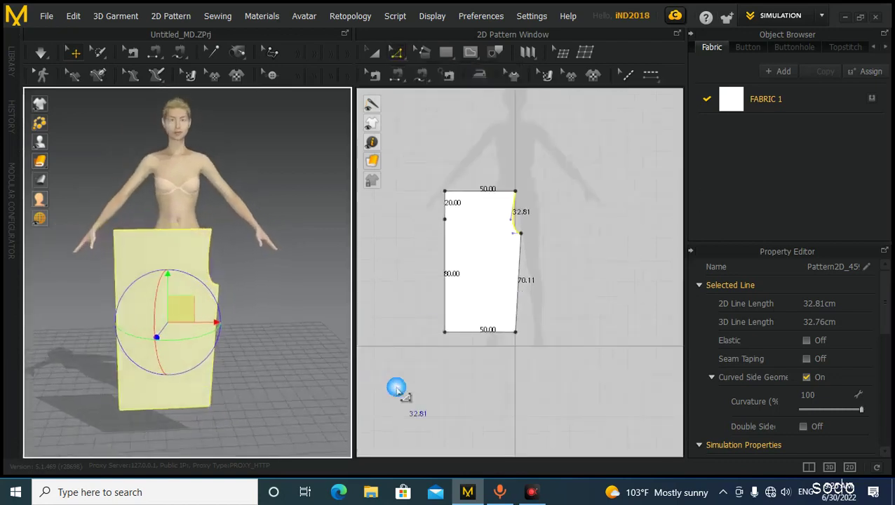
click(463, 354)
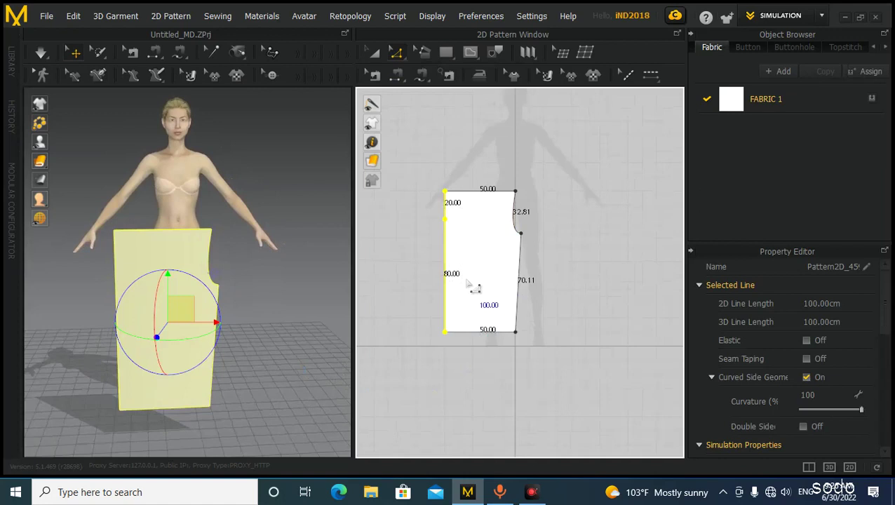
drag(413, 151, 443, 281)
drag(385, 104, 386, 105)
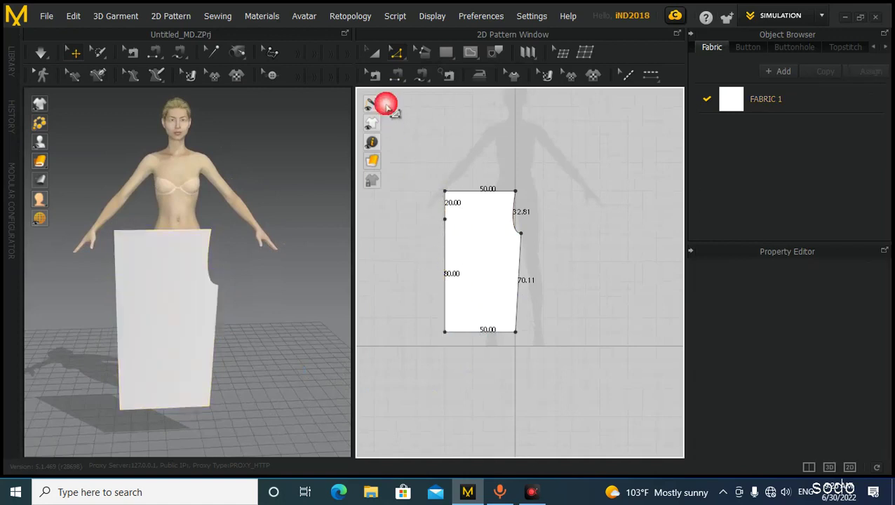
click(457, 382)
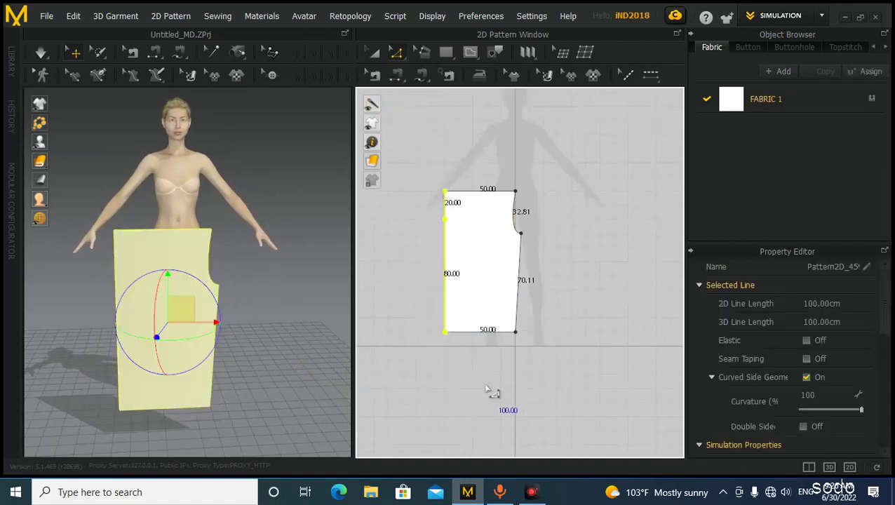
key(Right)
key(Right)
key(Right)
key(Right)
key(Right)
key(Right)
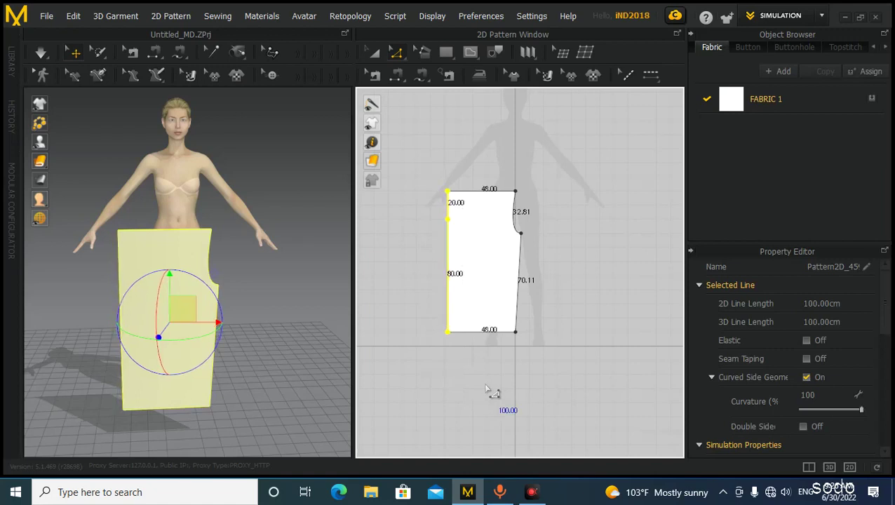
key(Right)
key(Right)
key(Right)
key(Right)
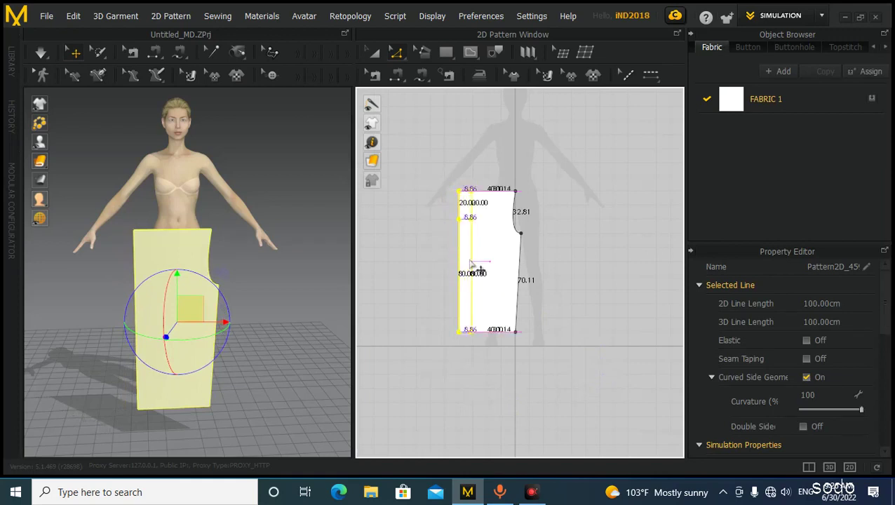
mouse_move(457, 265)
mouse_down()
mouse_move(429, 269)
mouse_move(469, 267)
mouse_move(452, 262)
mouse_move(481, 282)
mouse_move(473, 265)
mouse_move(455, 266)
mouse_move(456, 275)
mouse_up()
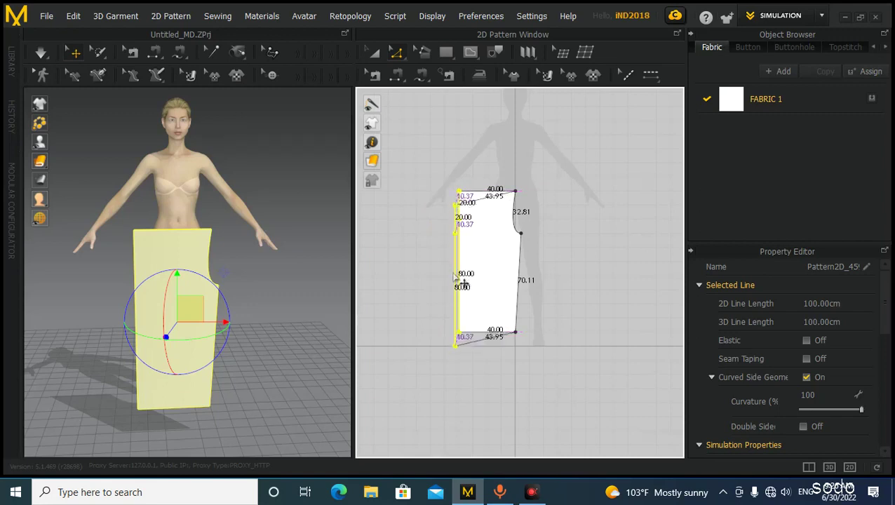
mouse_move(454, 271)
mouse_down()
mouse_move(483, 255)
mouse_move(456, 258)
mouse_up()
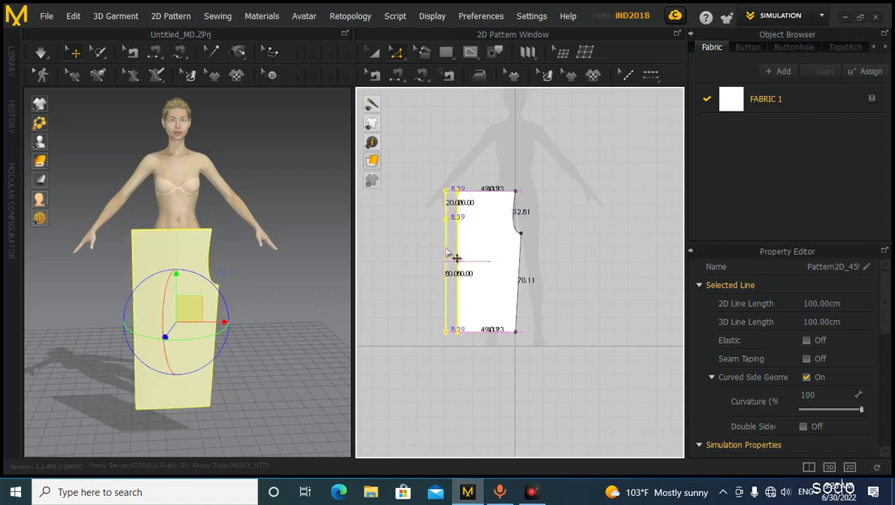
right_click(446, 252)
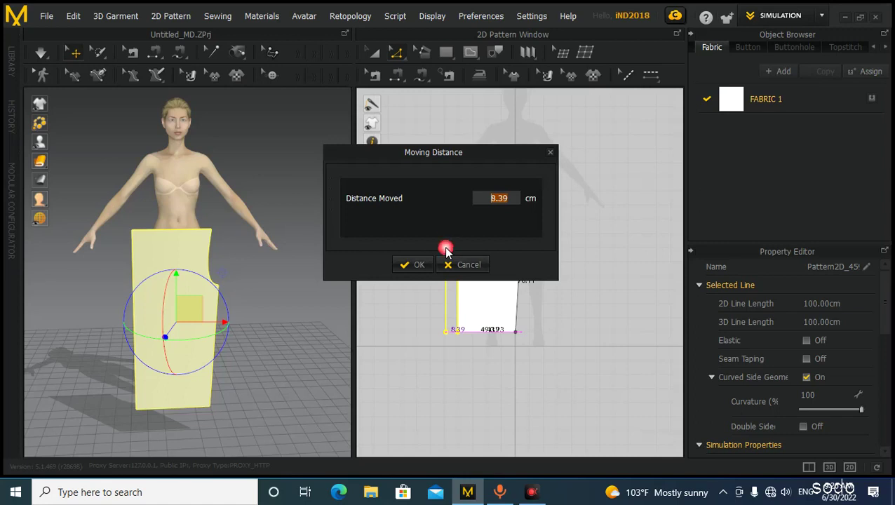
click(551, 151)
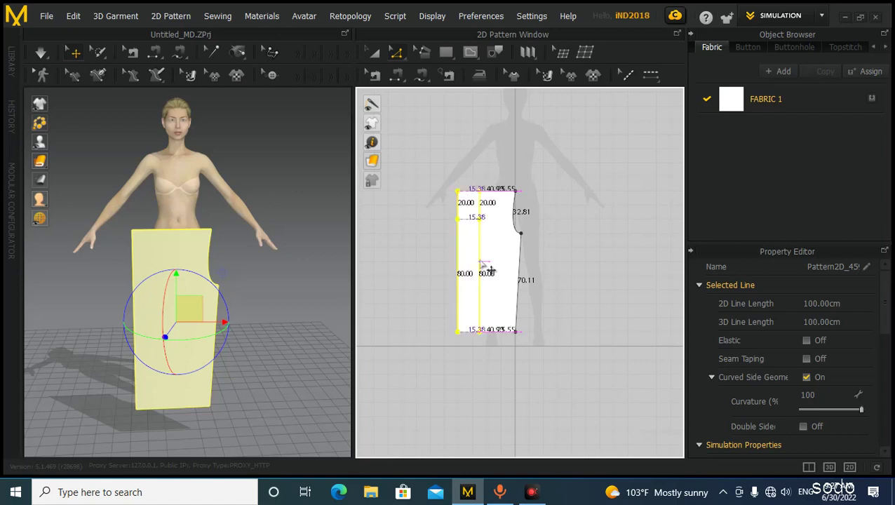
- Move both segments of the outer vertical edge horizontally inward by exactly 3 cm
click(460, 265)
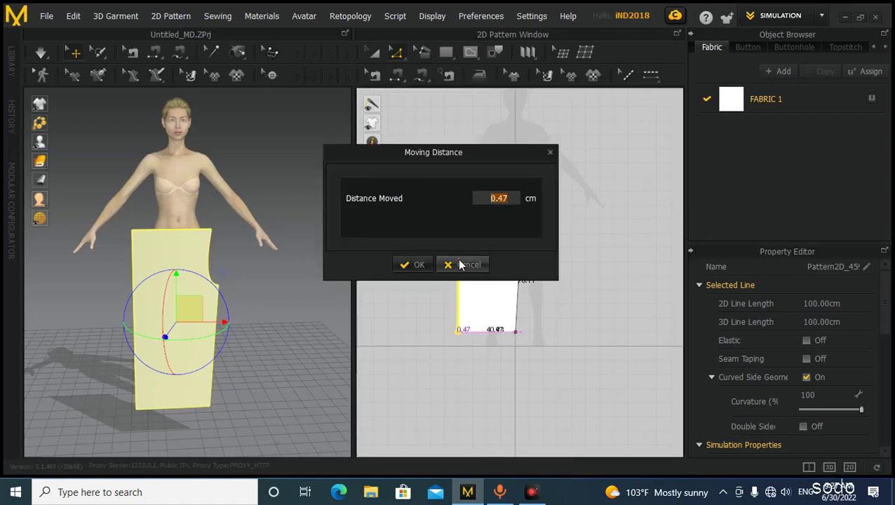
drag(493, 155, 349, 140)
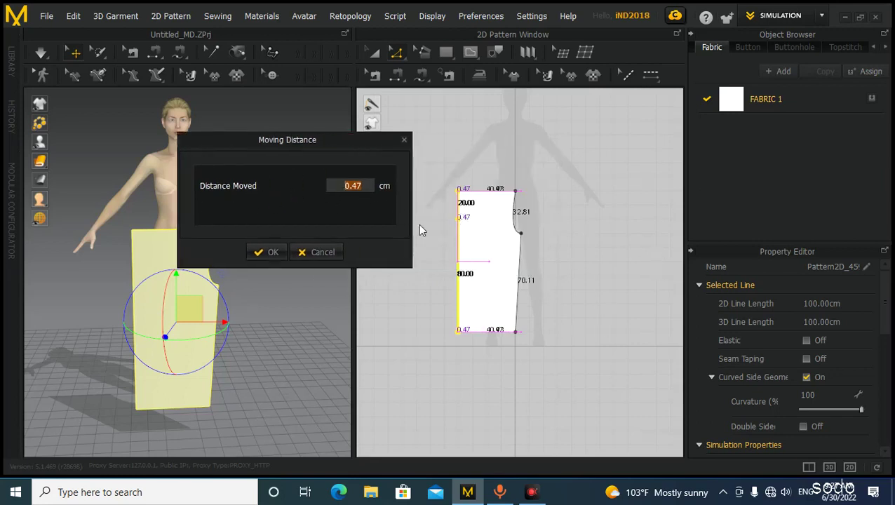
text(3)
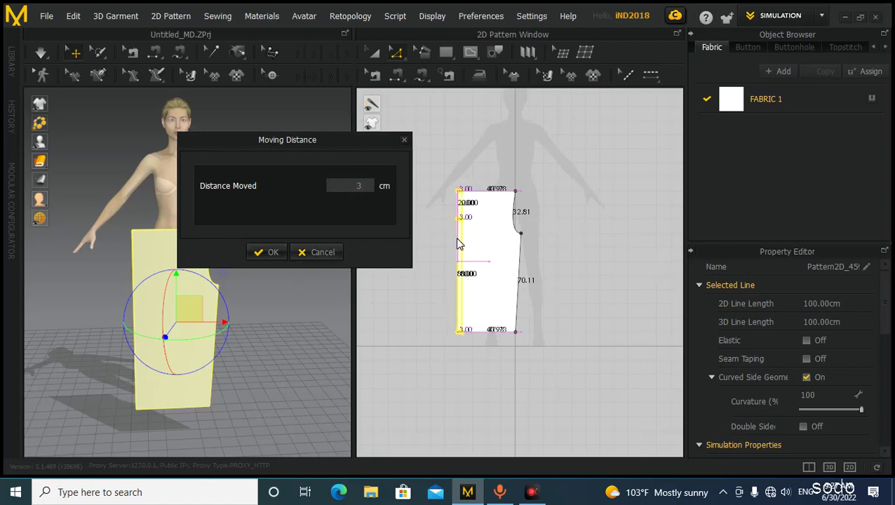
click(268, 254)
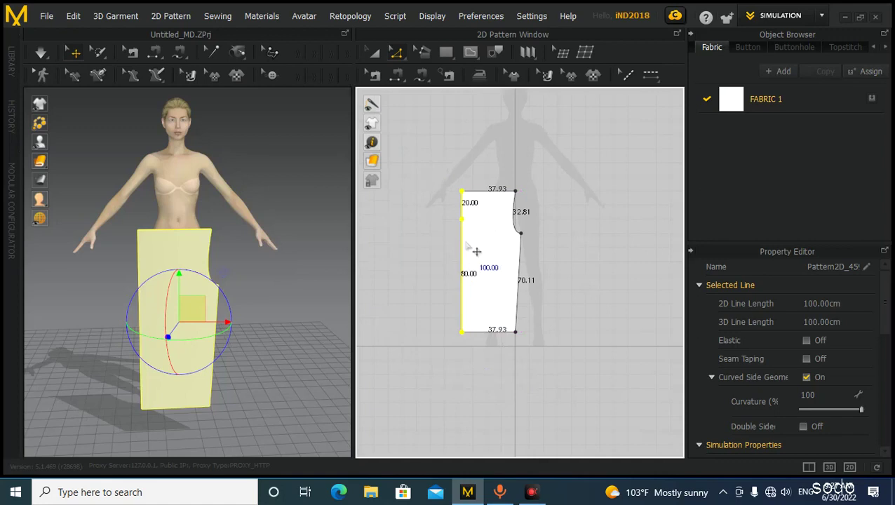
- Move the selected outer vertical edge horizontally outward by exactly 10 cm
drag(472, 251, 436, 248)
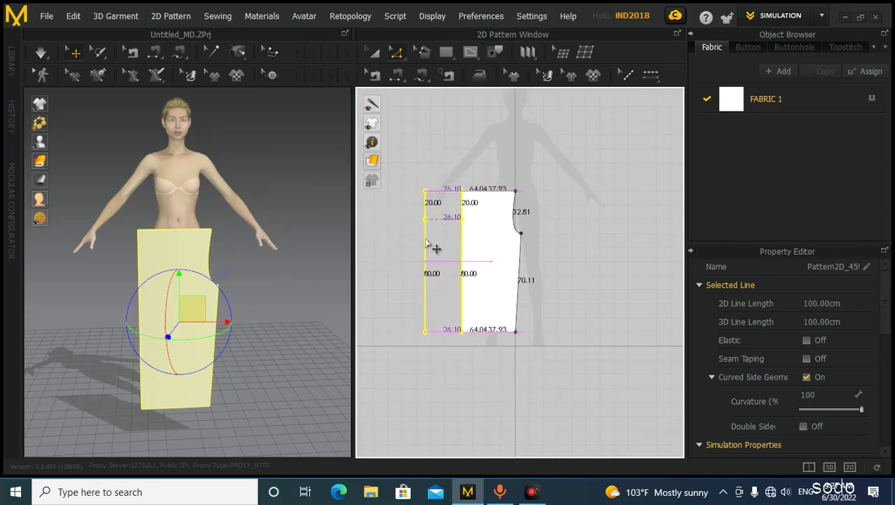
right_click(425, 242)
drag(518, 153, 321, 137)
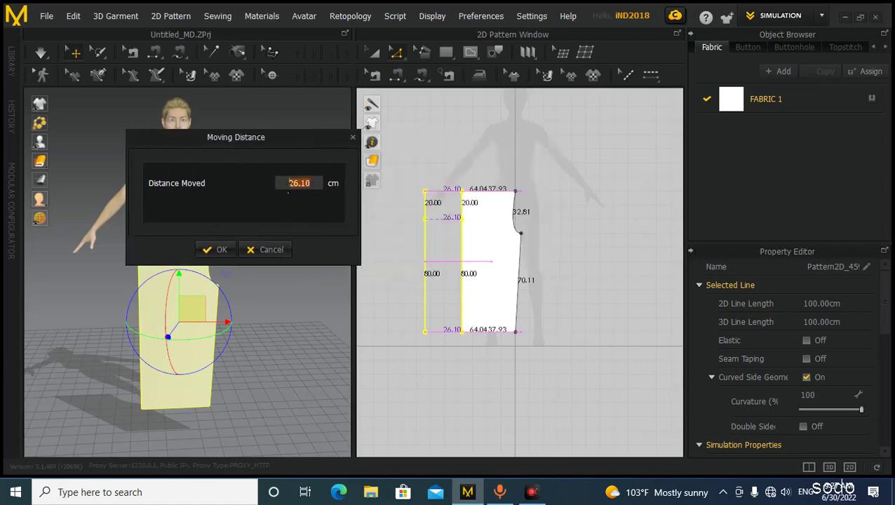
text(10)
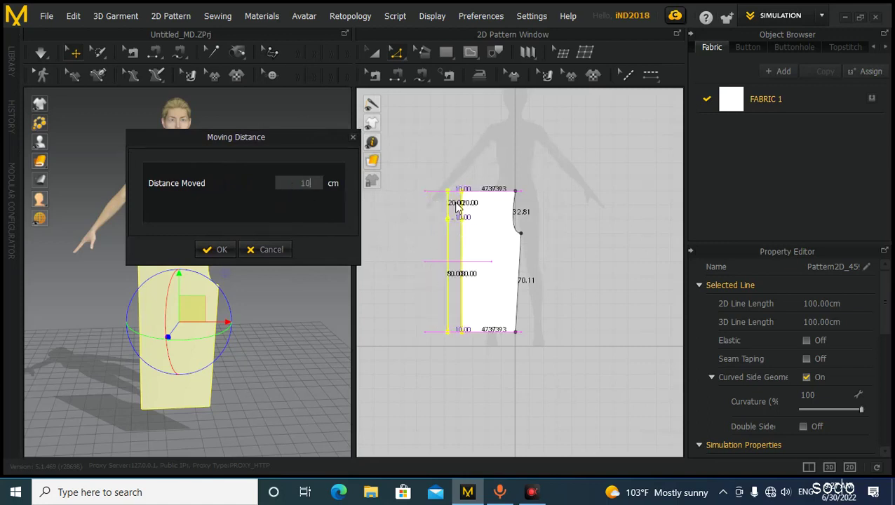
click(221, 250)
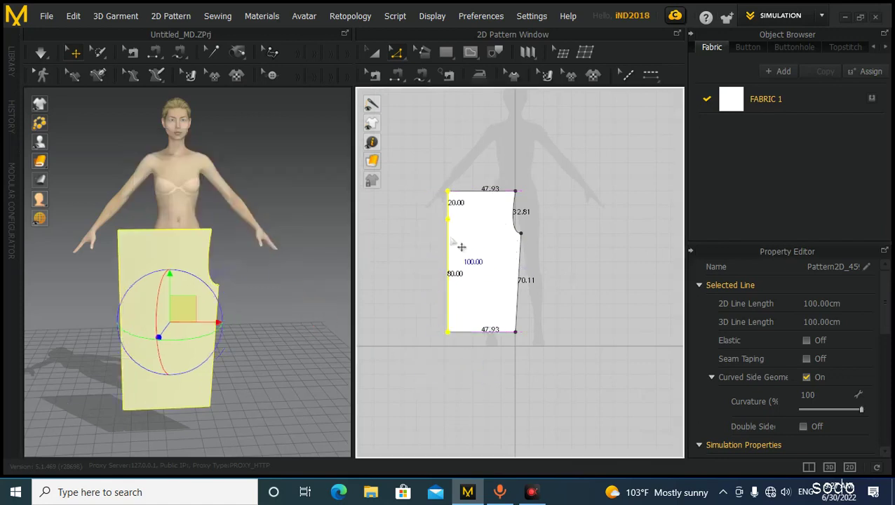
- Move the outer vertical edge freehand inward until the pattern is about 37.7 cm wide
drag(458, 258, 495, 260)
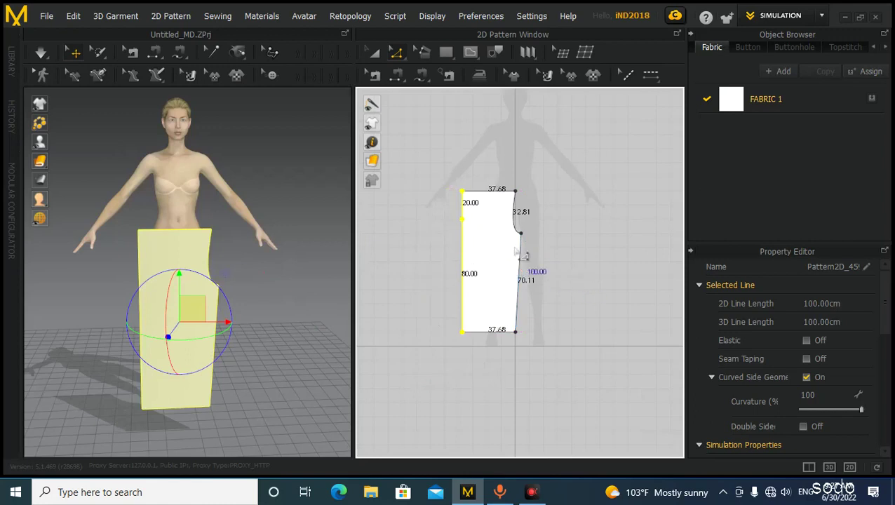
scroll(491, 242, down, 2)
right_drag(251, 274, 263, 290)
scroll(509, 185, up, 3)
scroll(521, 207, down, 2)
middle_drag(525, 211, 517, 192)
- Select the whole trouser piece with Transform Pattern and shift it sideways in 3D in front of the avatar's right leg
click(375, 52)
click(516, 242)
scroll(487, 248, up, 4)
scroll(486, 248, down, 3)
middle_drag(486, 248, 481, 260)
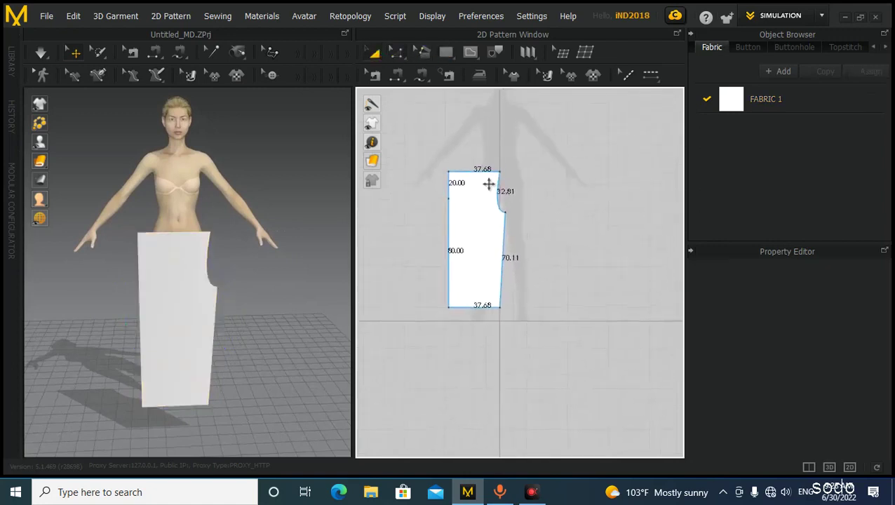
click(469, 240)
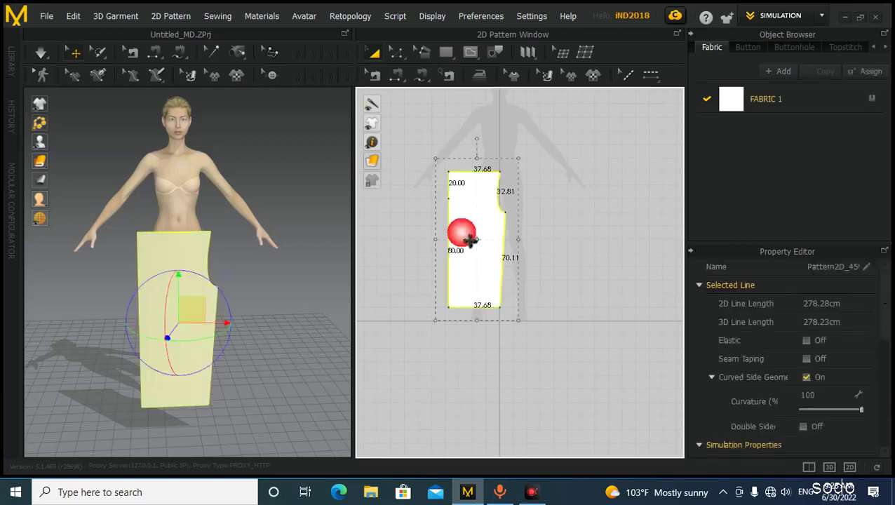
drag(192, 309, 154, 307)
- Create a symmetric pattern with sewing from the trouser piece and place it beside the original with a small gap at the crotch
right_click(466, 225)
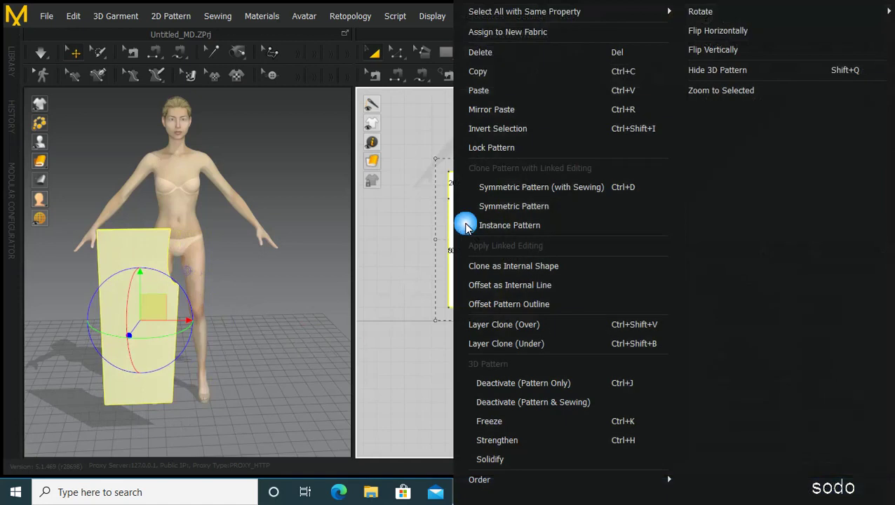
click(505, 185)
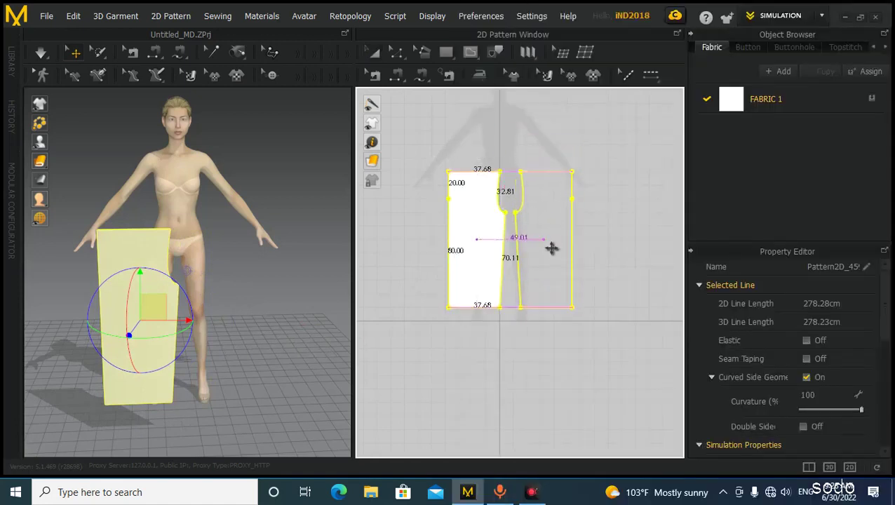
click(504, 270)
- Select both front pieces, copy them and paste the pair level with the originals, about 127 cm to their right
scroll(484, 280, down, 2)
click(455, 334)
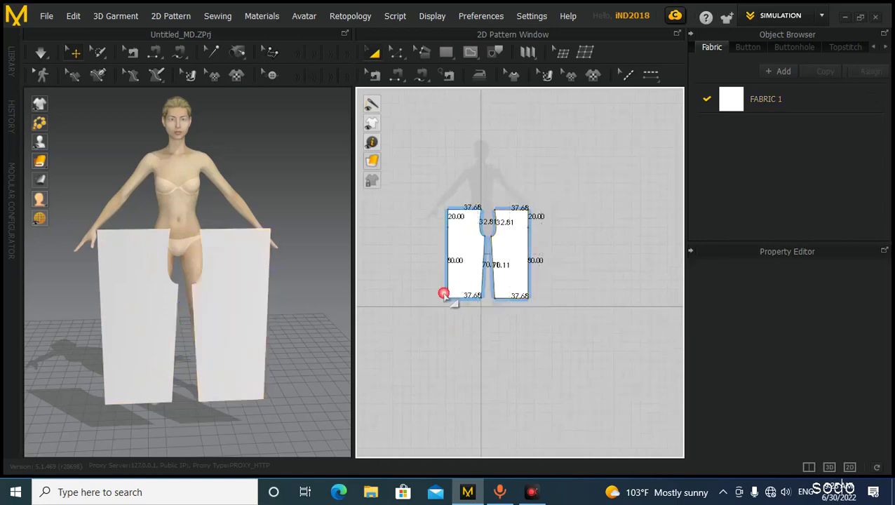
drag(535, 320, 537, 323)
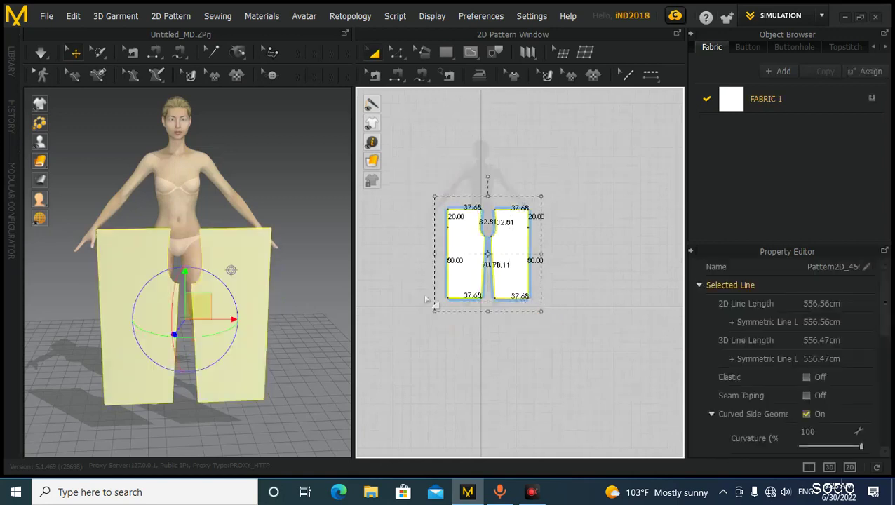
right_click(482, 259)
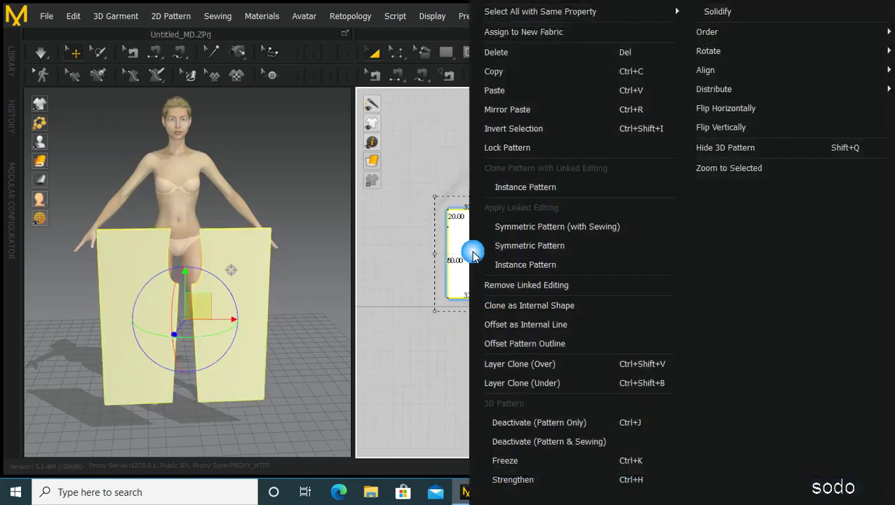
click(498, 72)
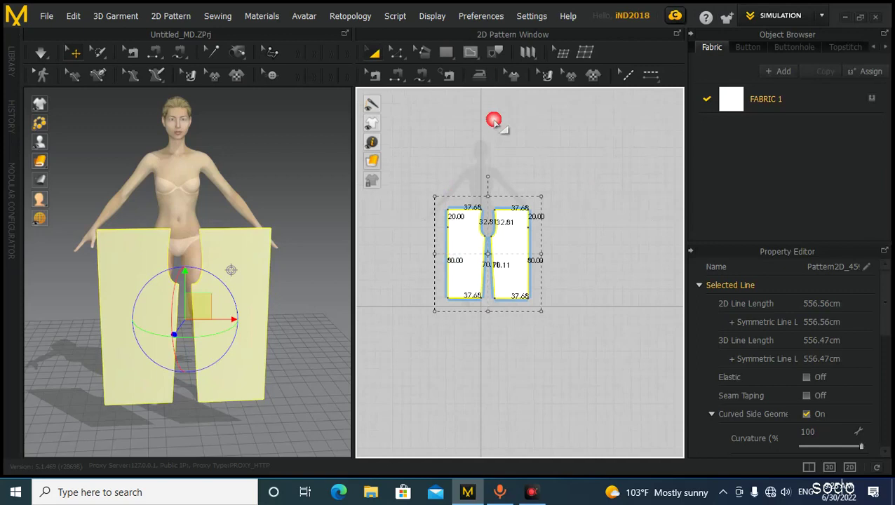
right_click(474, 223)
click(493, 88)
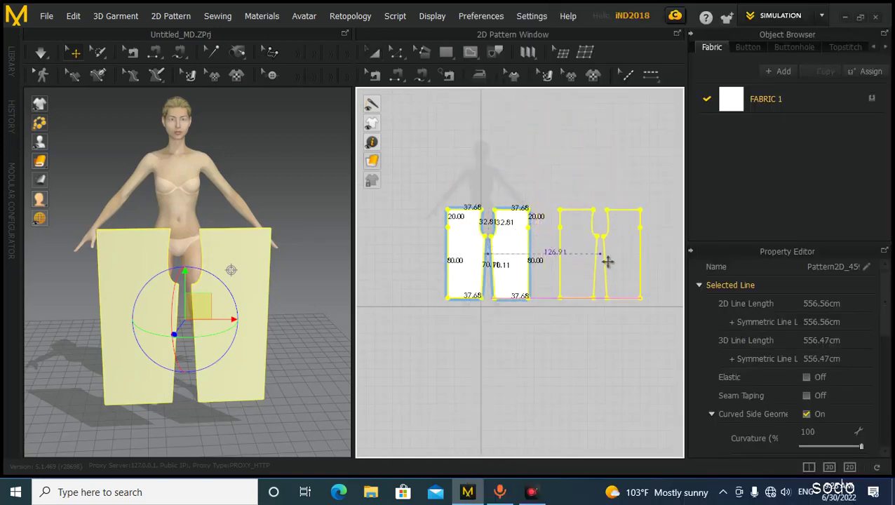
click(602, 257)
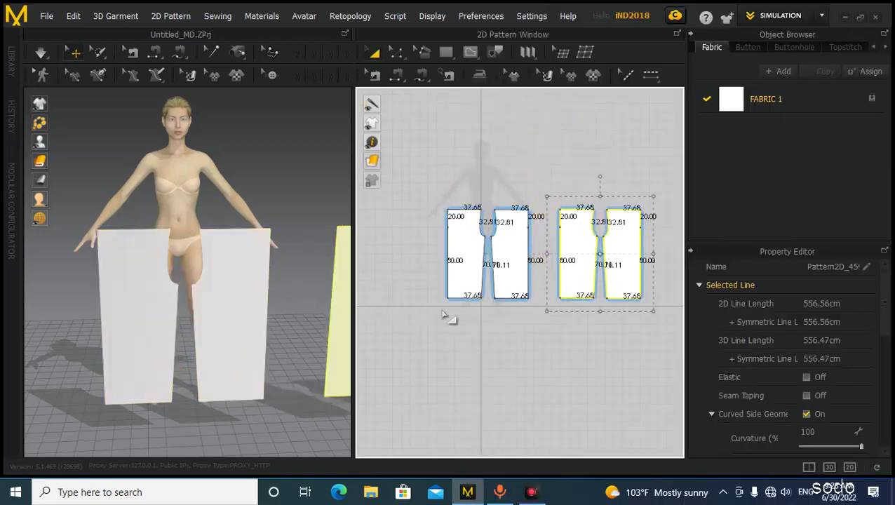
- Move the pasted pair of trouser pieces backward in 3D to behind the avatar
scroll(238, 328, up, 3)
right_drag(284, 368, 236, 352)
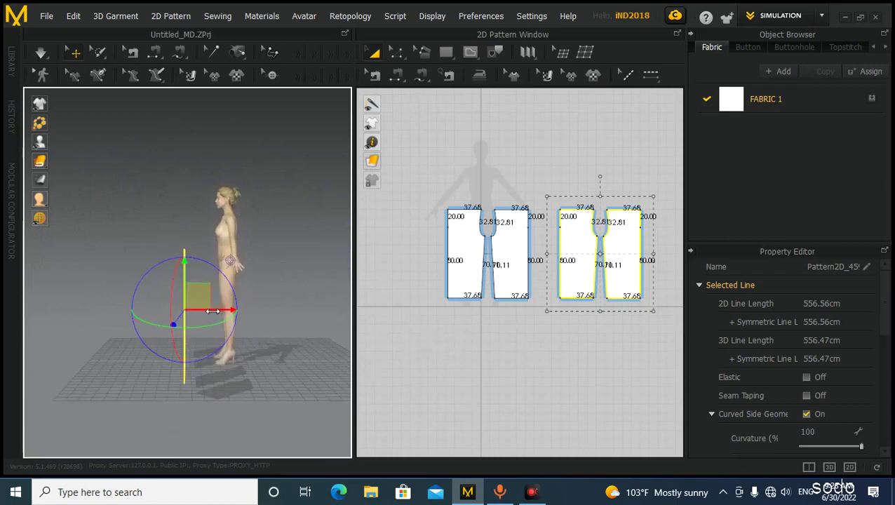
key(2)
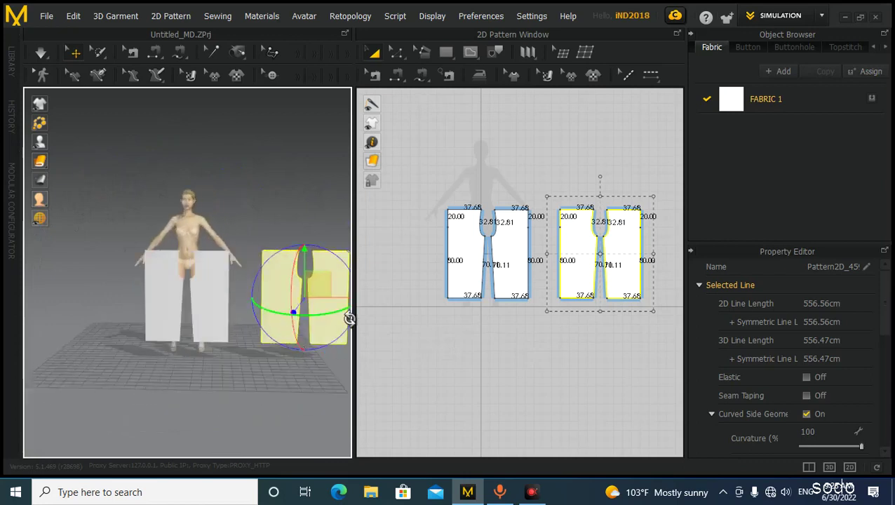
click(530, 167)
drag(530, 168, 647, 349)
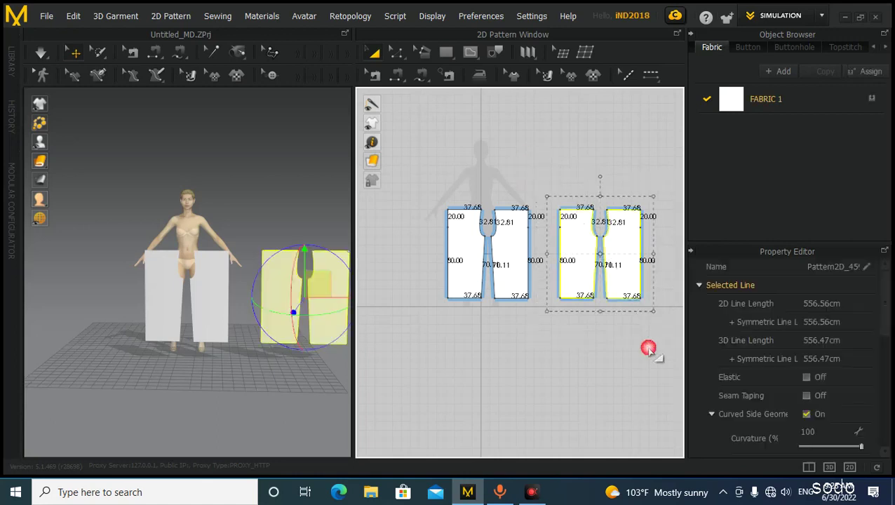
right_drag(293, 365, 233, 361)
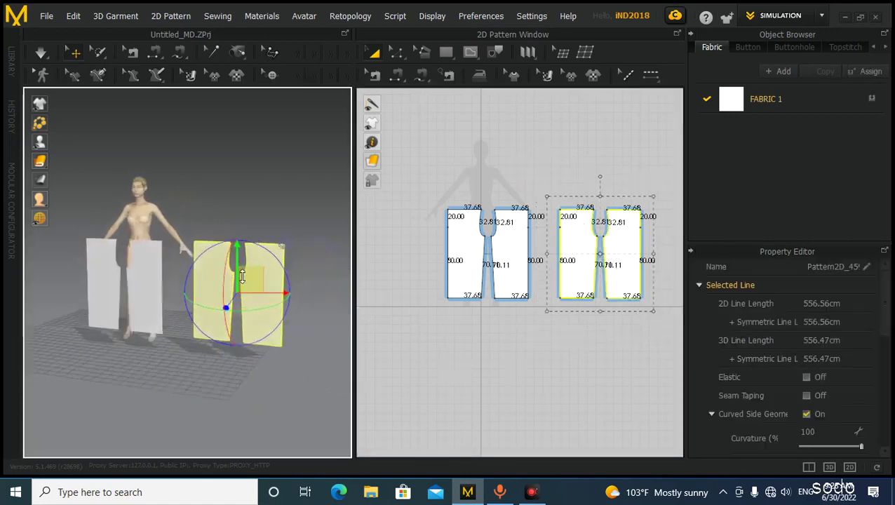
right_drag(250, 314, 152, 310)
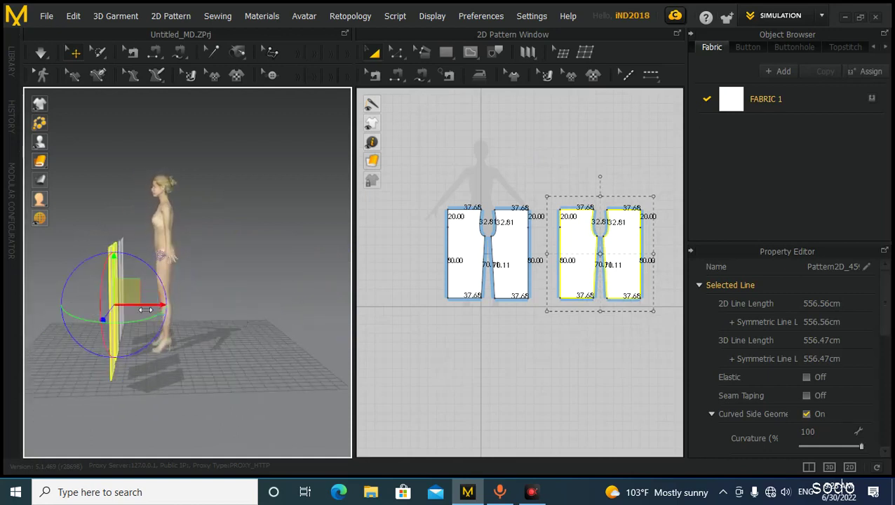
drag(147, 309, 217, 309)
- Shift the pasted pair sideways in 3D to centre it behind the avatar's legs
right_drag(278, 354, 120, 362)
scroll(131, 369, down, 2)
drag(128, 308, 248, 308)
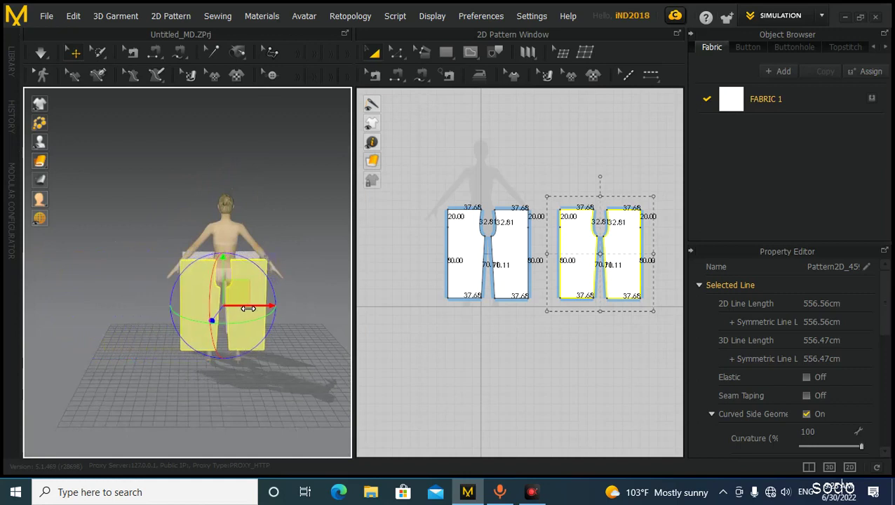
- Flip the selected back pair horizontally in 3D so its outer side faces away from the avatar
right_drag(232, 309, 205, 344)
scroll(262, 305, up, 2)
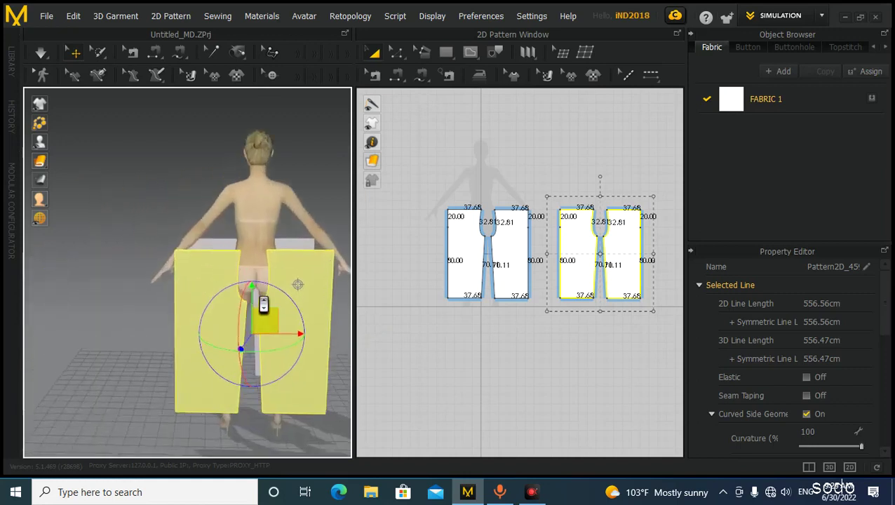
middle_drag(262, 304, 261, 274)
middle_drag(292, 305, 265, 295)
scroll(257, 308, up, 2)
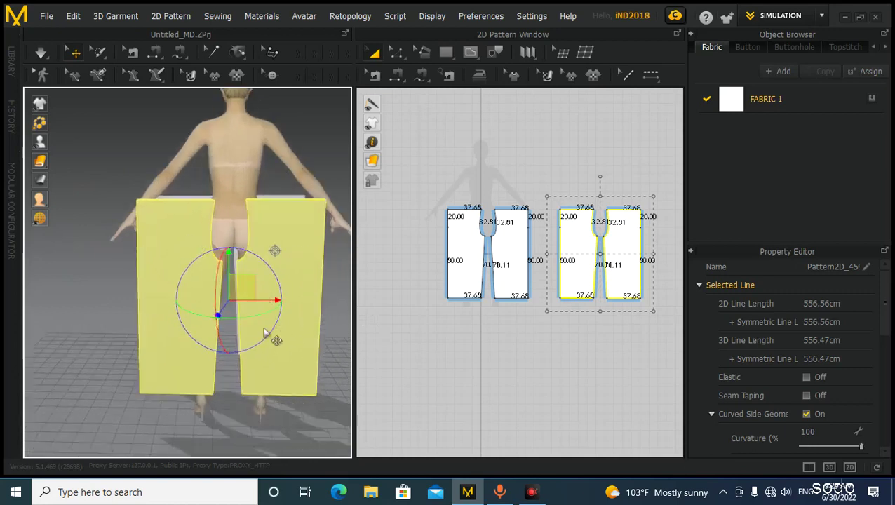
scroll(231, 314, down, 3)
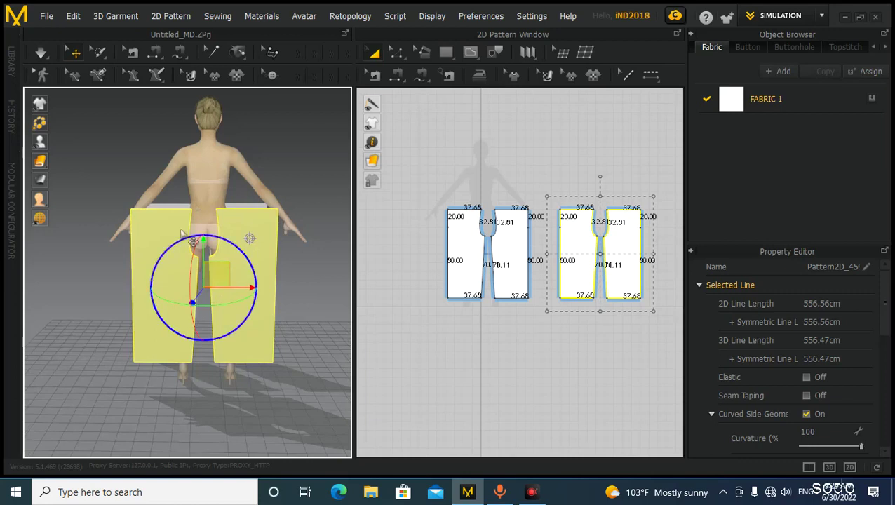
right_click(224, 279)
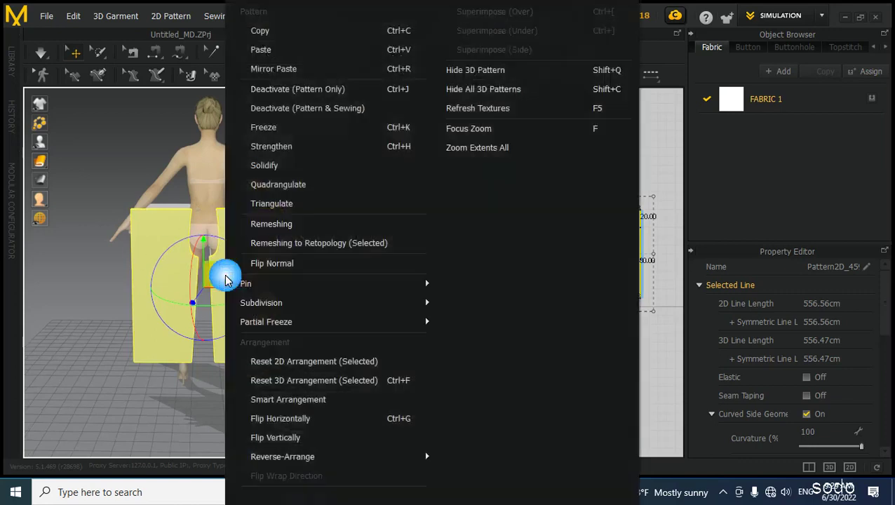
click(280, 418)
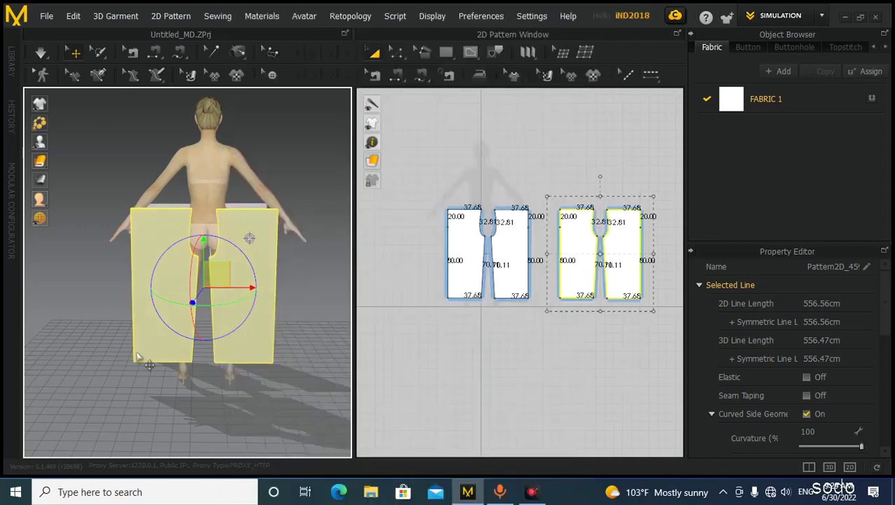
right_drag(144, 339, 255, 344)
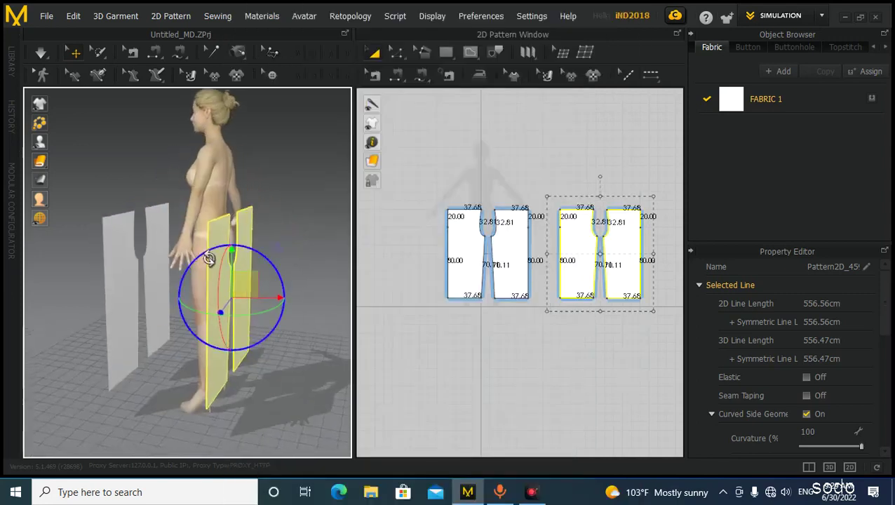
- Select both front trouser pieces and move the pair backward in 3D until it sits close in front of the avatar's legs
right_drag(290, 280, 172, 324)
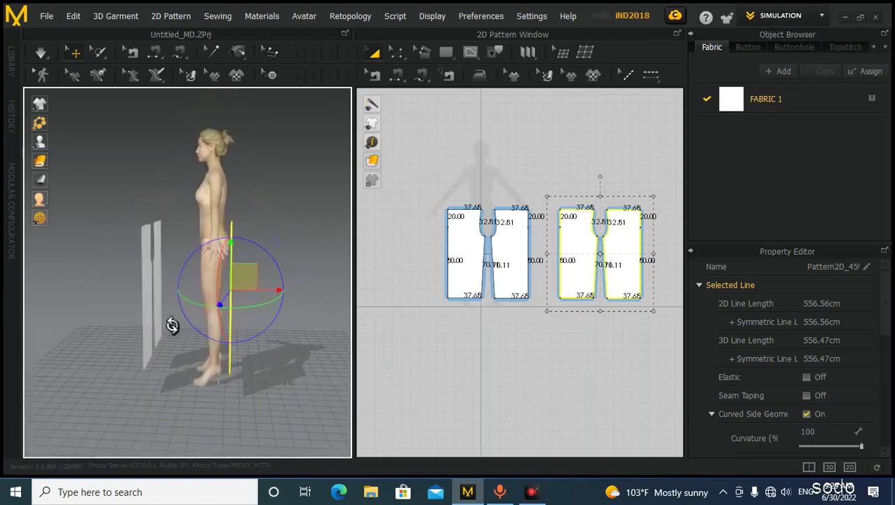
drag(424, 168, 513, 303)
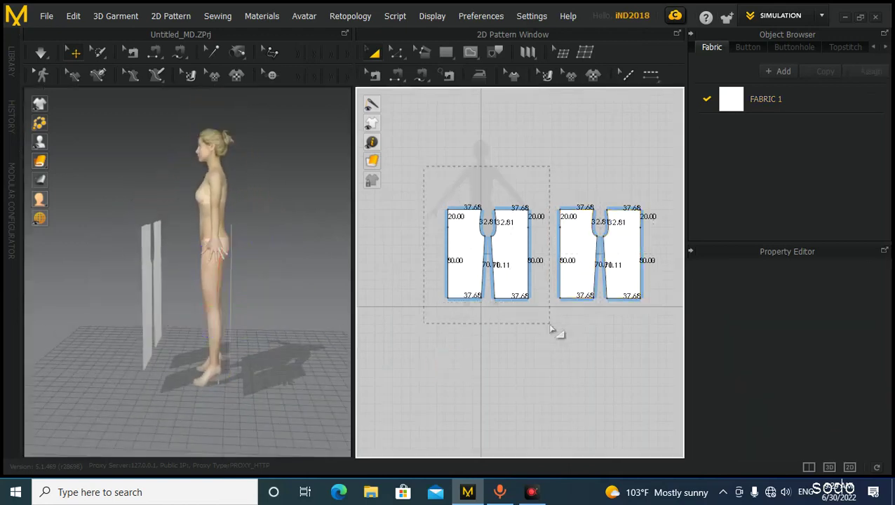
drag(552, 328, 554, 328)
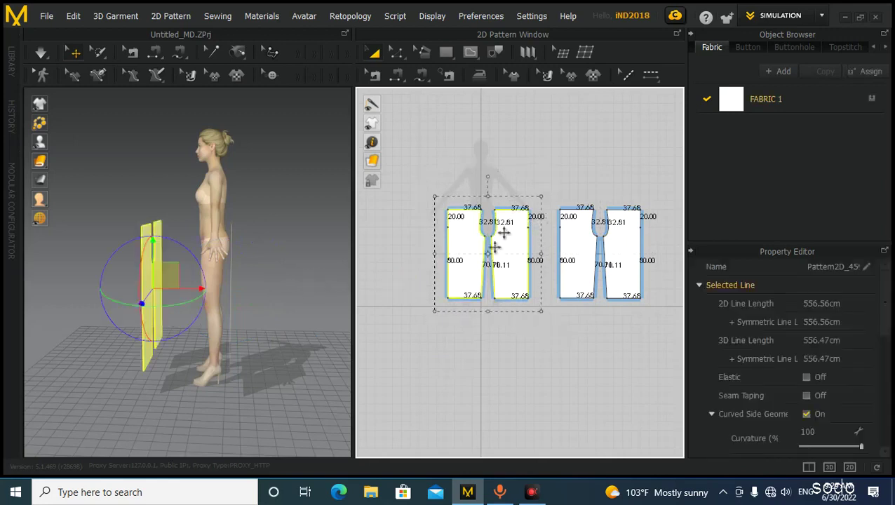
drag(172, 289, 220, 290)
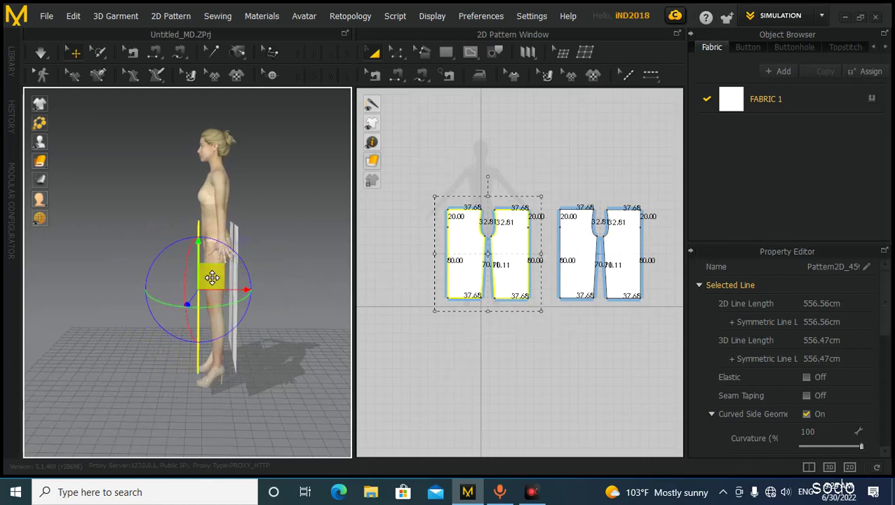
drag(201, 276, 201, 278)
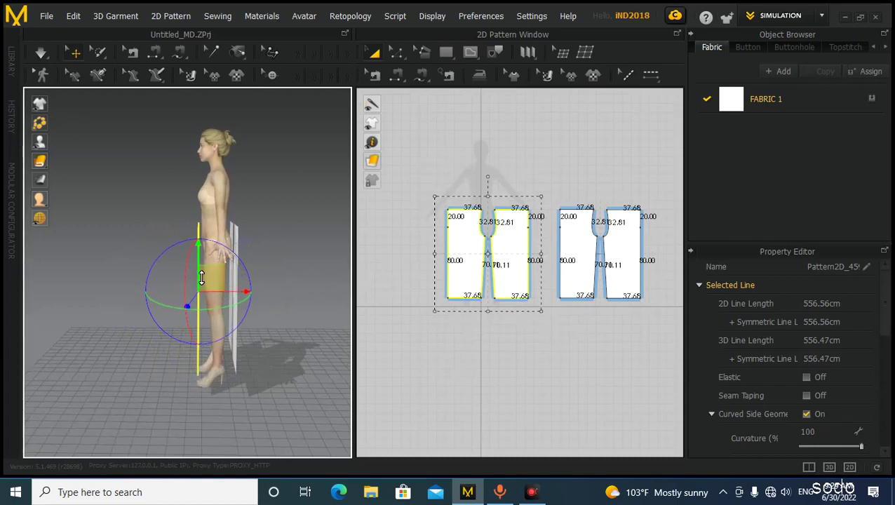
- Shift the front pair sideways in 3D to centre it in front of the avatar's legs
right_drag(164, 310, 288, 312)
middle_drag(175, 311, 121, 309)
right_drag(121, 309, 152, 312)
click(184, 373)
scroll(122, 322, down, 2)
middle_drag(156, 329, 176, 296)
drag(223, 258, 208, 260)
click(168, 257)
click(177, 258)
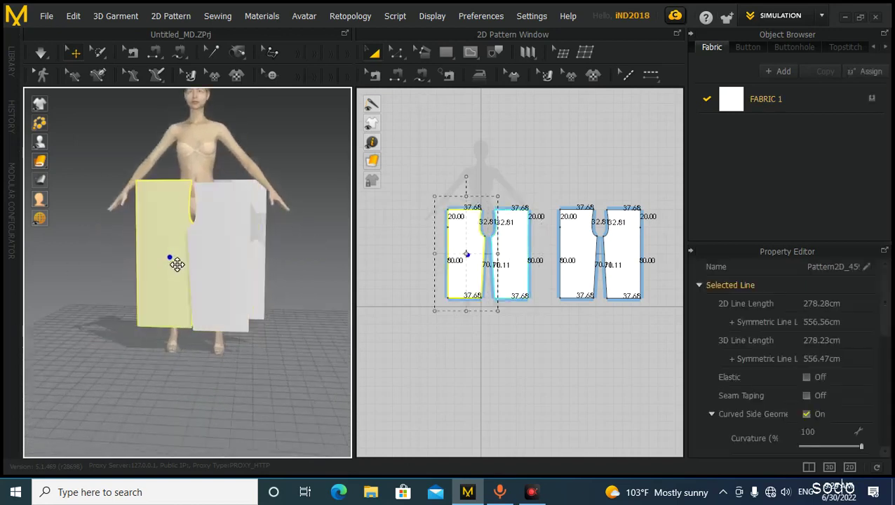
- Move the back trouser piece on the avatar's left side outward in 3D, away from its neighbouring back piece
right_drag(181, 261, 208, 376)
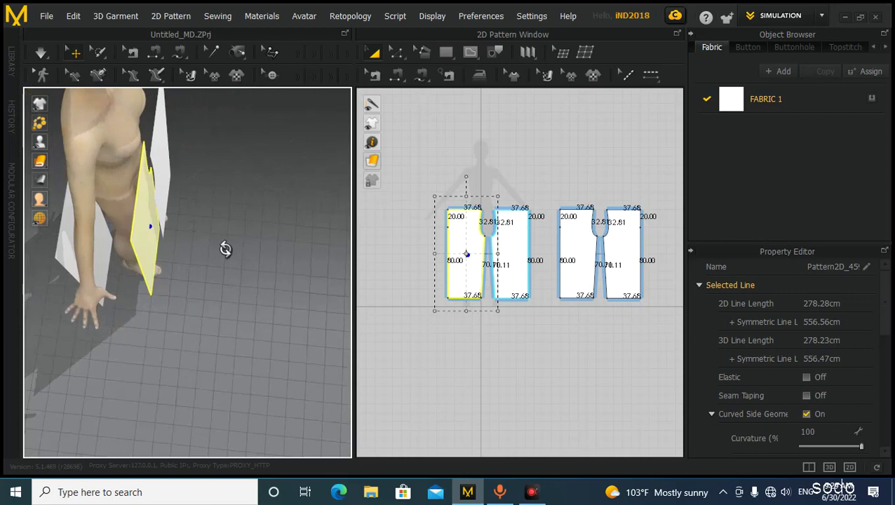
key(2)
click(252, 242)
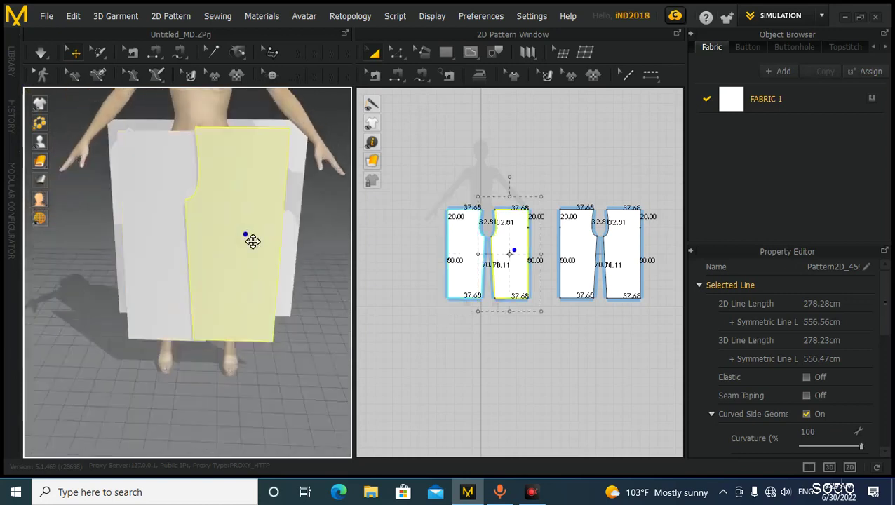
click(157, 222)
right_drag(286, 306, 127, 309)
click(126, 279)
click(217, 286)
right_drag(281, 311, 150, 279)
click(150, 280)
right_drag(186, 304, 275, 335)
drag(154, 269, 119, 261)
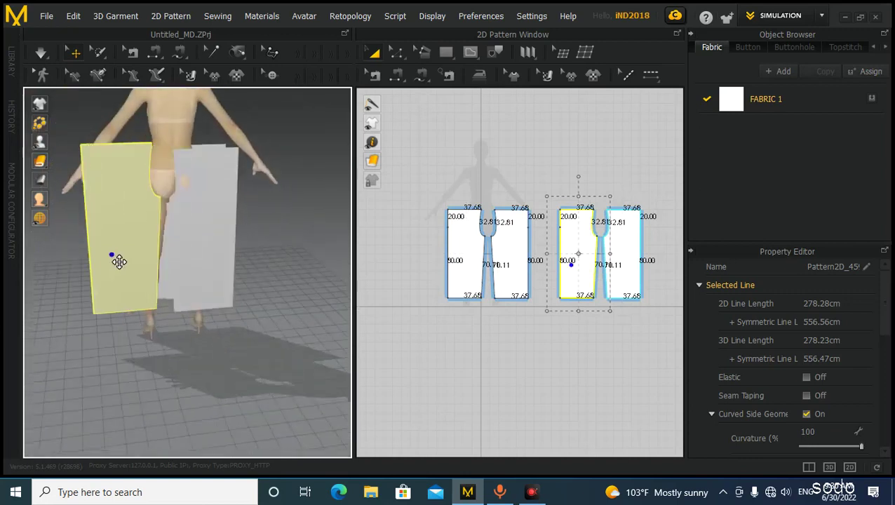
- Spread the front trouser pieces outward in 3D so that each covers one leg with a gap between them
click(212, 265)
right_drag(184, 274, 204, 290)
drag(204, 290, 222, 289)
click(140, 279)
drag(146, 286, 139, 285)
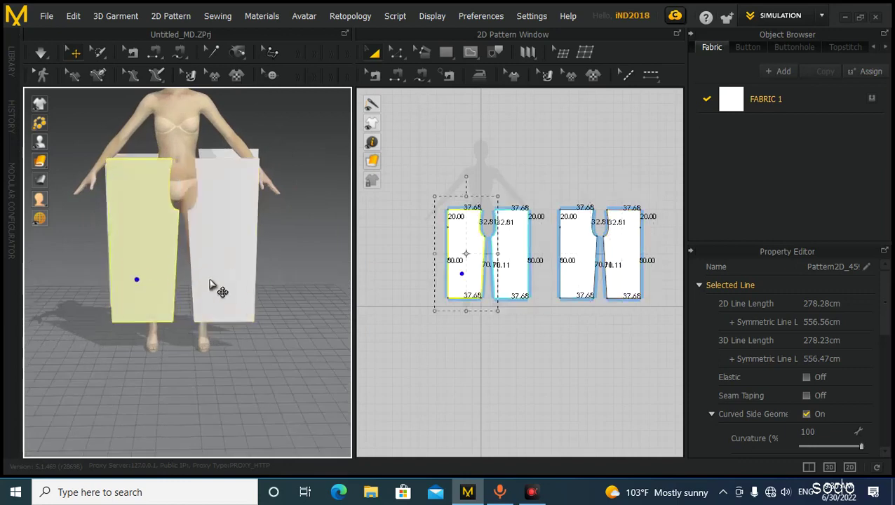
- Draw a freehand waistband rectangle about 23.3 cm wide and 3.5 cm high above the front pieces in the 2D pattern
click(499, 338)
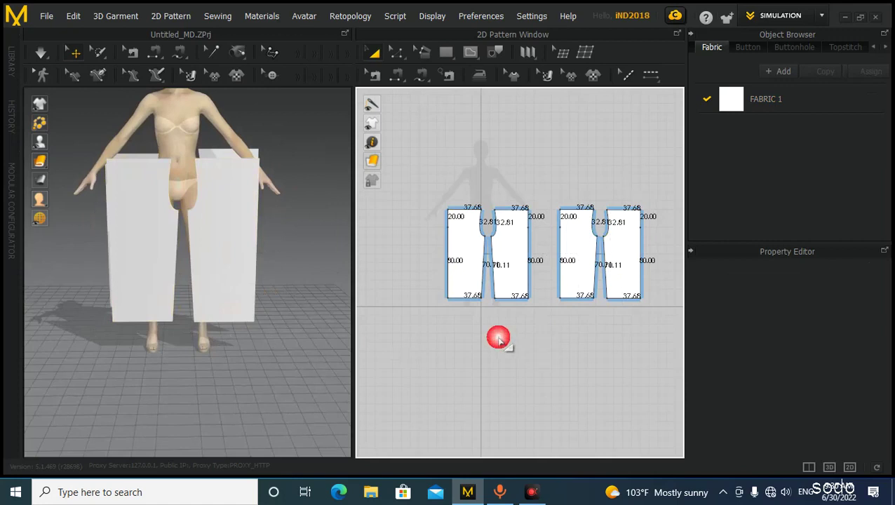
scroll(494, 253, up, 3)
right_drag(511, 247, 489, 235)
middle_drag(491, 235, 491, 236)
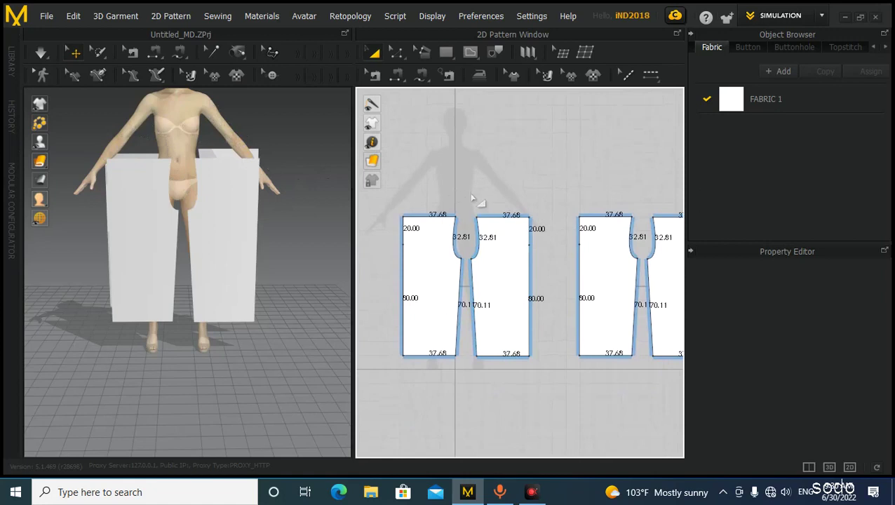
right_drag(474, 199, 500, 224)
click(445, 52)
middle_drag(468, 235, 536, 198)
scroll(471, 179, up, 3)
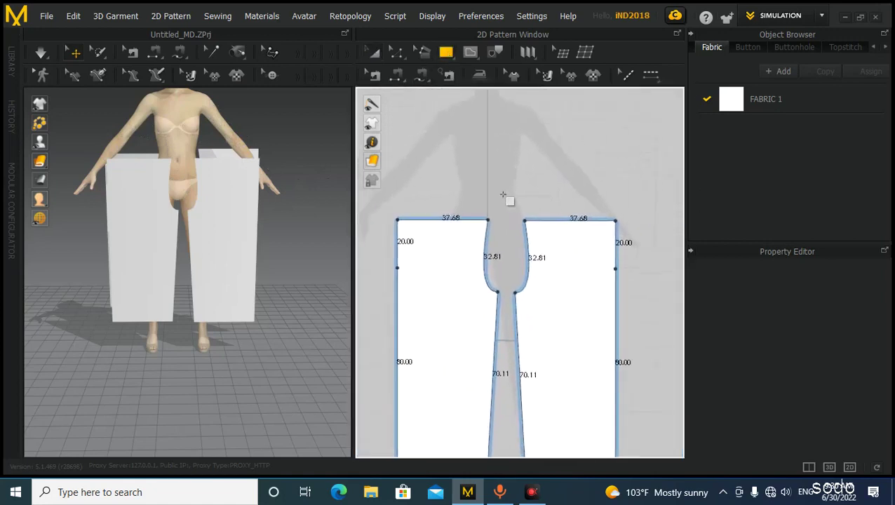
scroll(505, 210, up, 2)
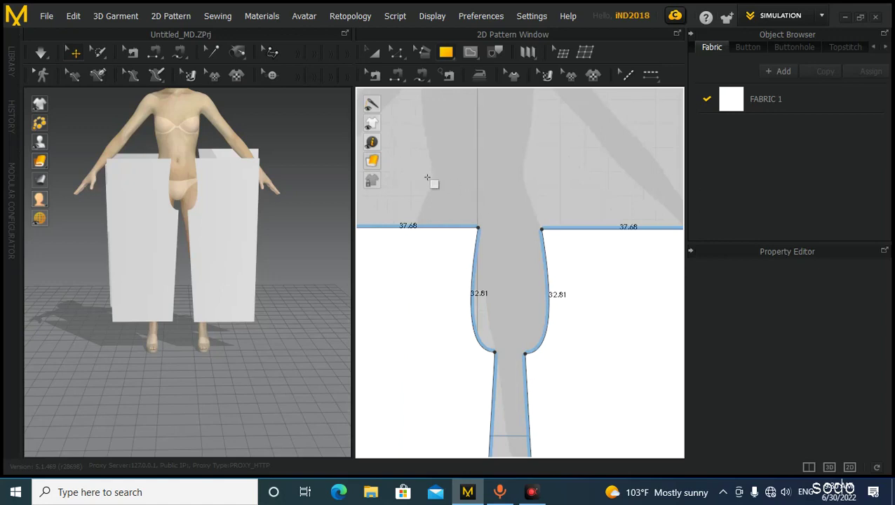
drag(432, 170, 526, 182)
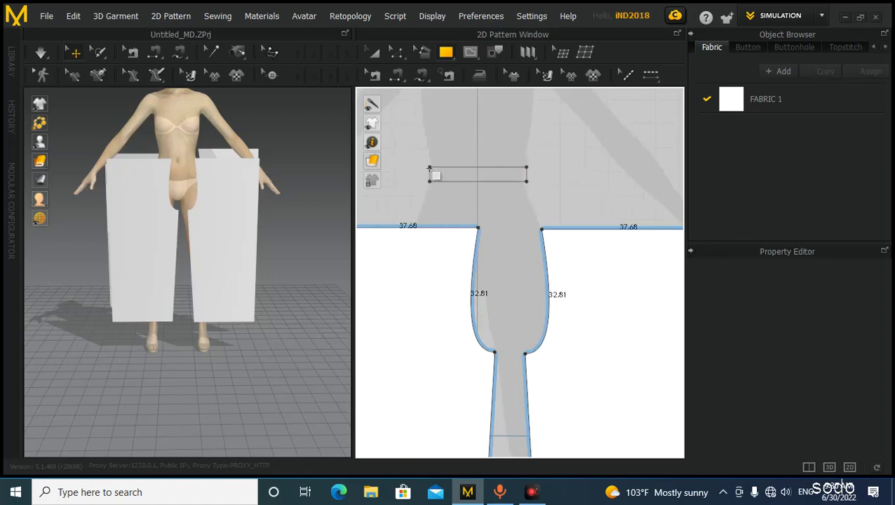
click(477, 168)
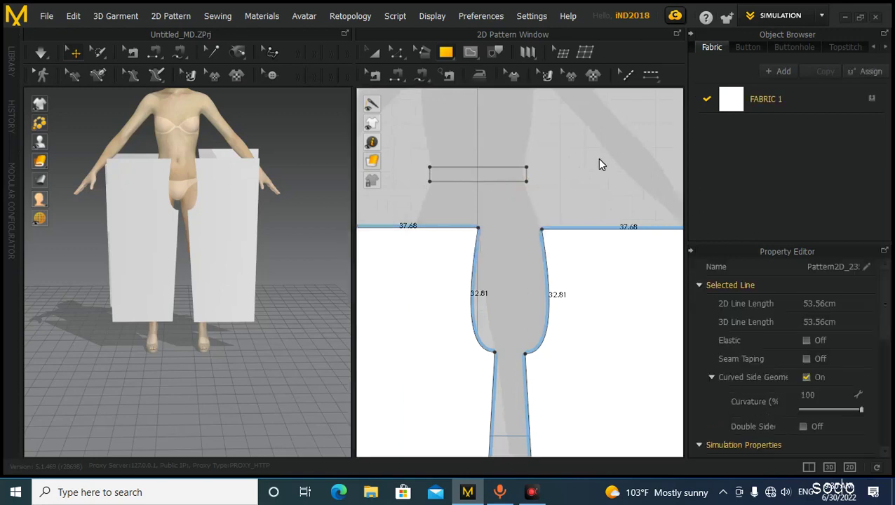
- Create a waistband rectangle with a width of 24 cm and a height of 4 cm
click(457, 241)
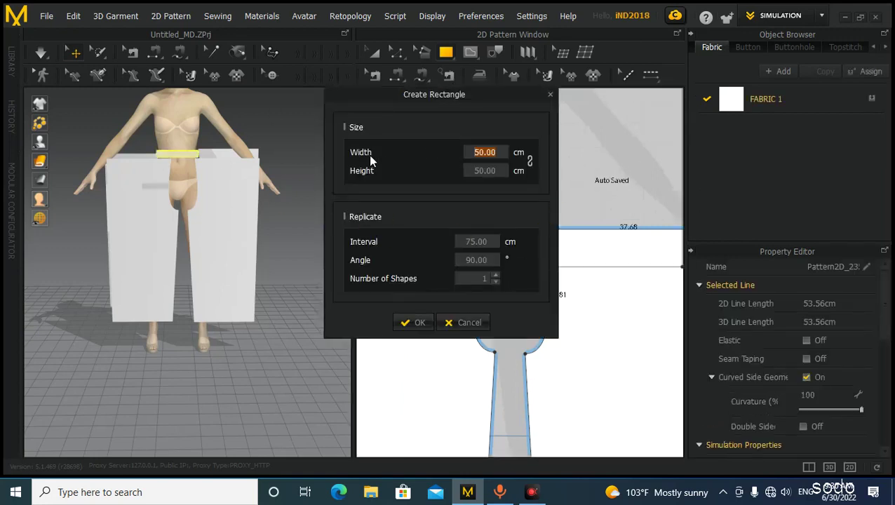
text(2)
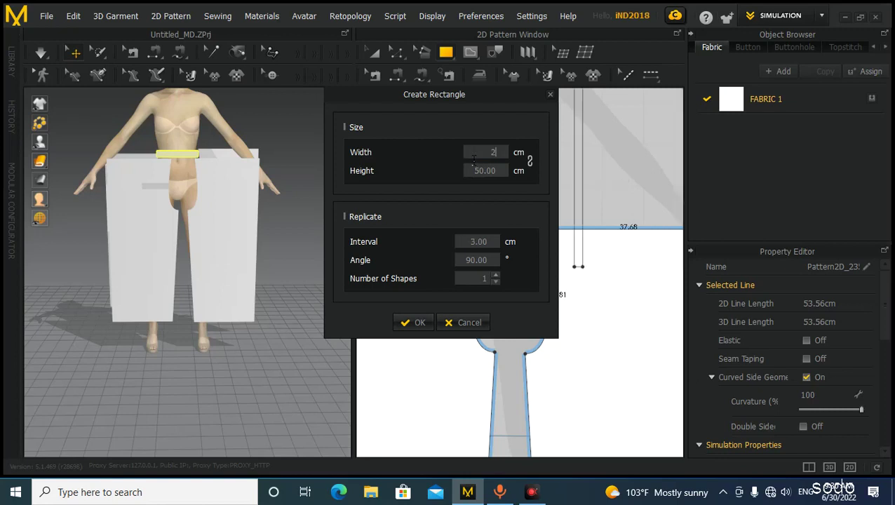
text(4)
click(481, 169)
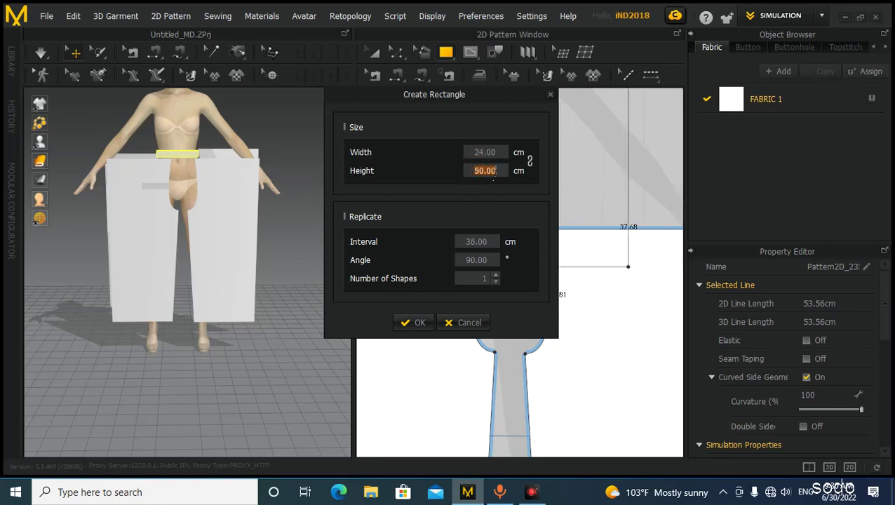
text(4)
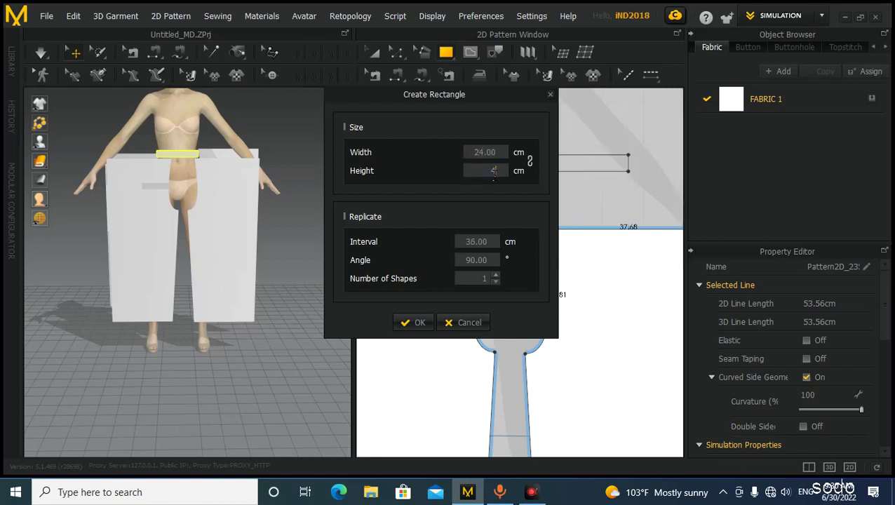
click(420, 322)
- Delete the freehand rectangle and place the 24 by 4 cm waistband centrally above the front pieces in 2D
scroll(483, 223, down, 2)
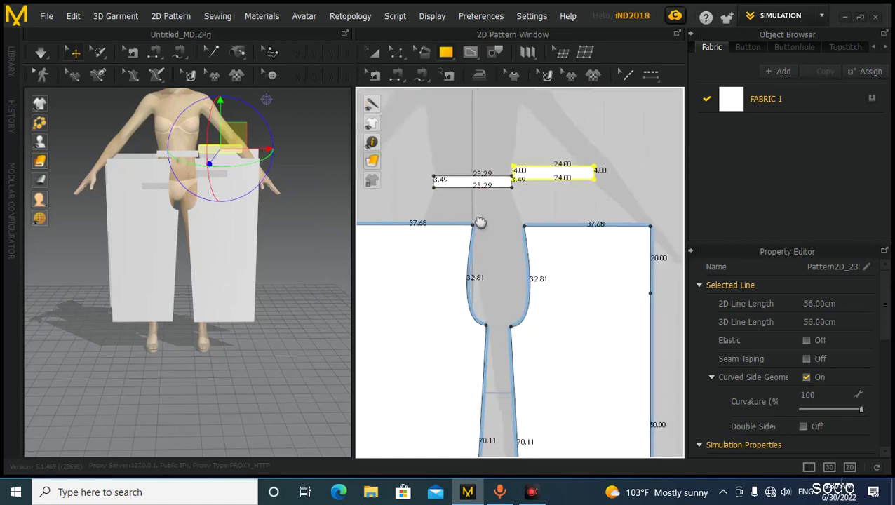
click(446, 178)
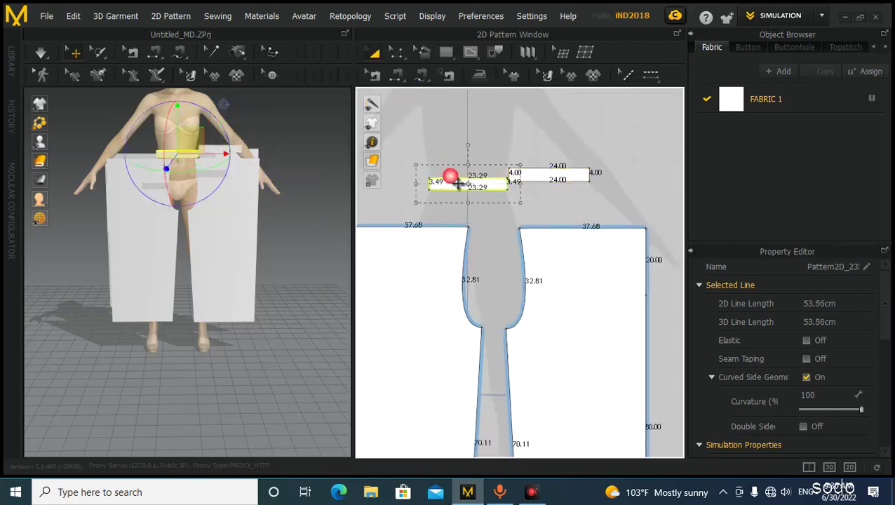
key(Delete)
drag(533, 178, 471, 185)
scroll(463, 226, down, 3)
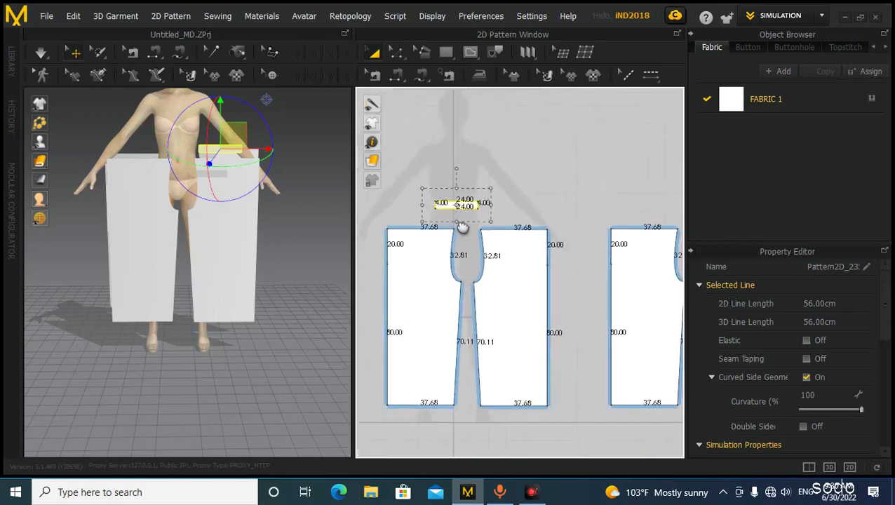
- Copy the waistband rectangle and paste the duplicate above the first back piece in the 2D pattern
click(525, 160)
click(477, 205)
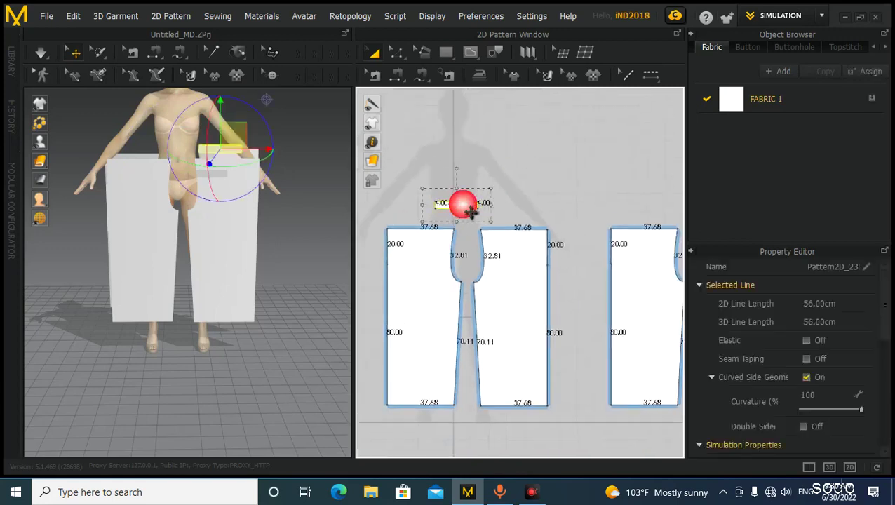
key(ctrl+v)
click(643, 204)
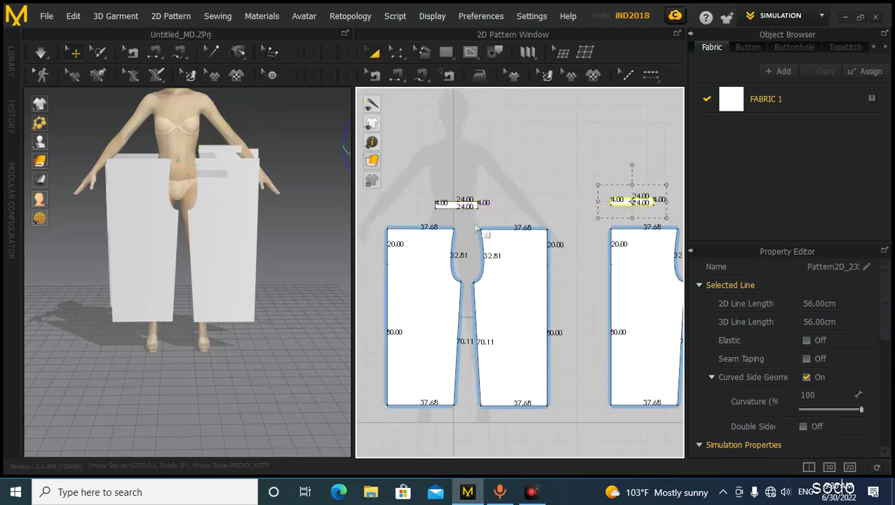
- Hide the line-length labels on the pattern pieces in the 2D view
right_click(459, 206)
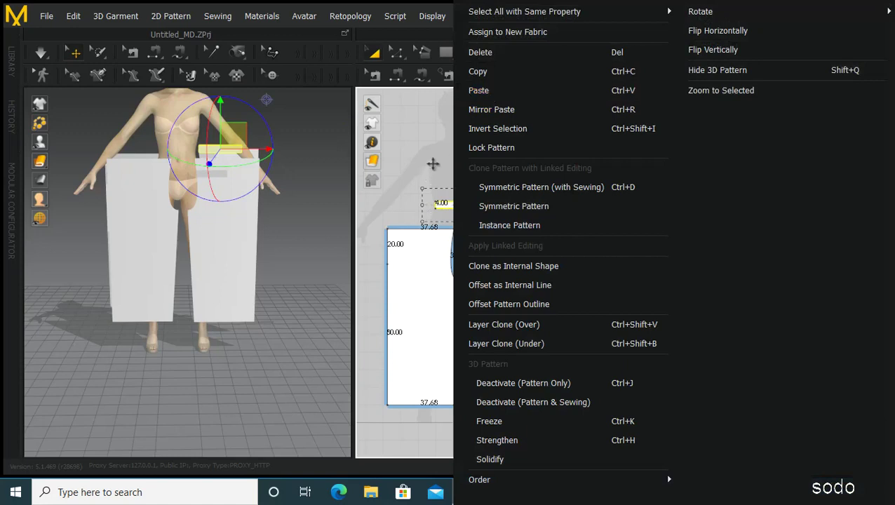
click(491, 109)
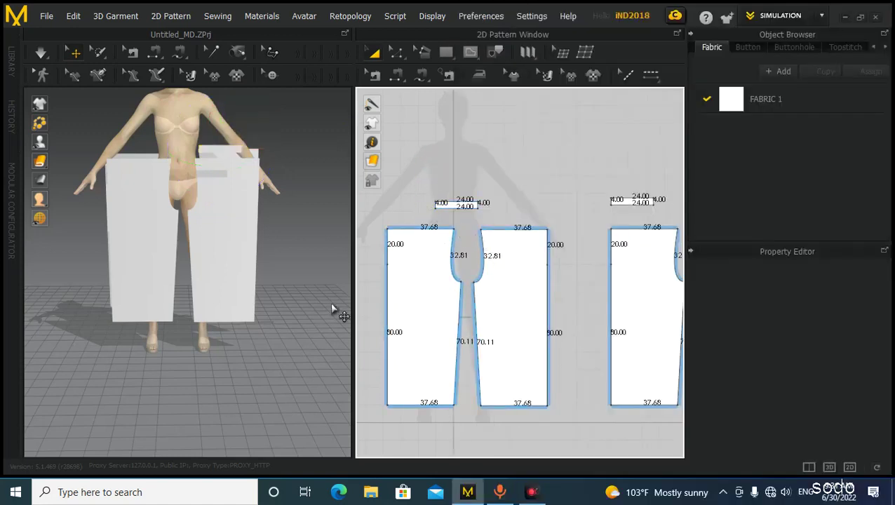
scroll(430, 285, down, 2)
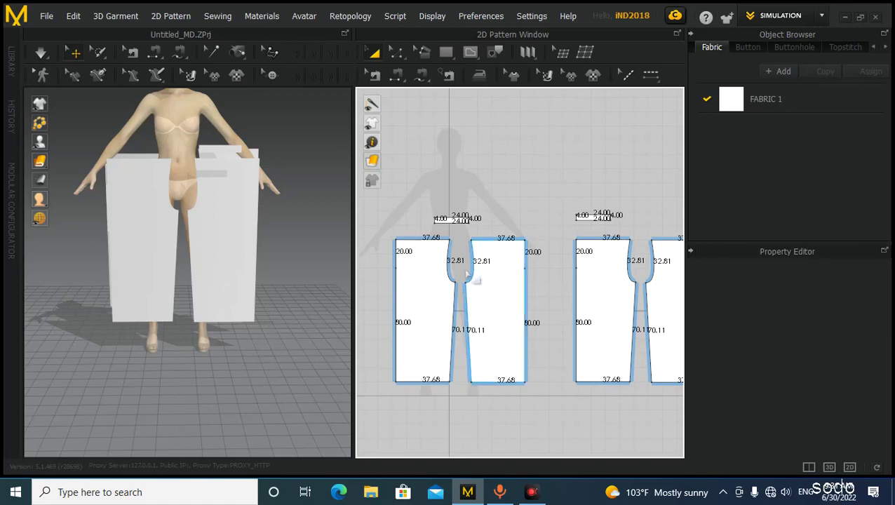
key(shift+z)
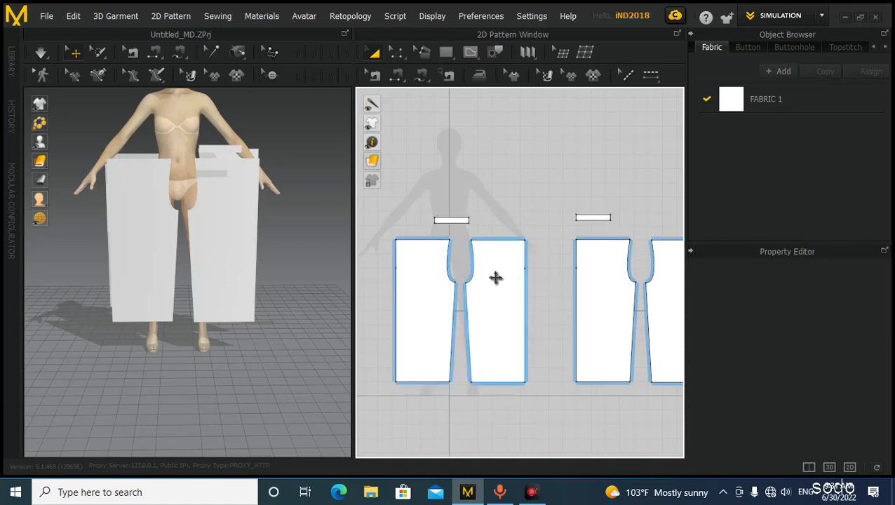
middle_drag(494, 276, 498, 276)
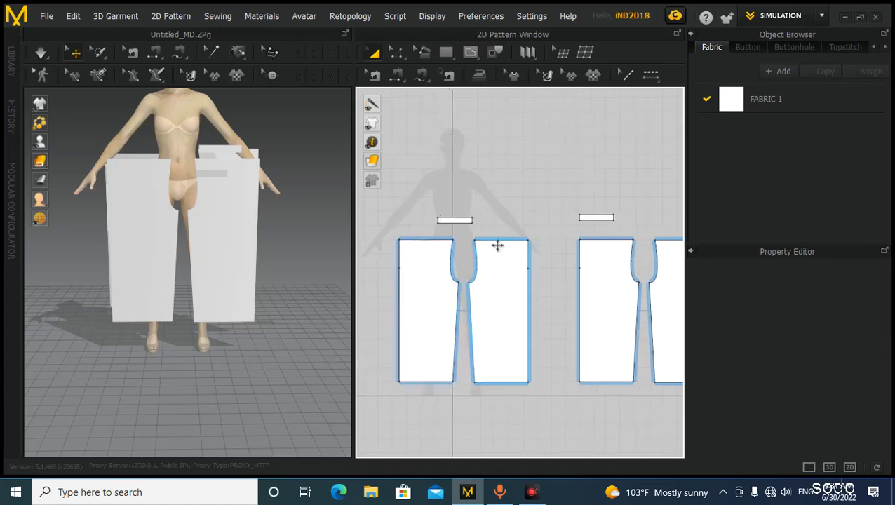
- Select the pasted back waistband and move it in 3D to behind the avatar's waist
click(602, 224)
right_drag(261, 266, 111, 270)
right_drag(167, 267, 252, 316)
middle_drag(252, 315, 173, 320)
right_drag(174, 324, 161, 270)
drag(69, 212, 226, 210)
mouse_move(229, 214)
right_down()
mouse_move(195, 245)
mouse_move(282, 256)
mouse_move(241, 226)
right_up()
scroll(254, 328, up, 5)
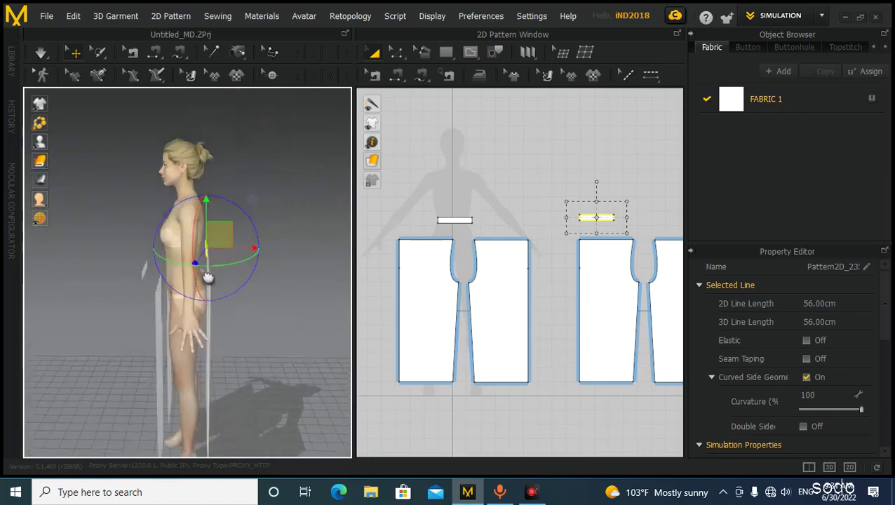
right_drag(252, 313, 122, 311)
scroll(122, 302, down, 3)
click(289, 179)
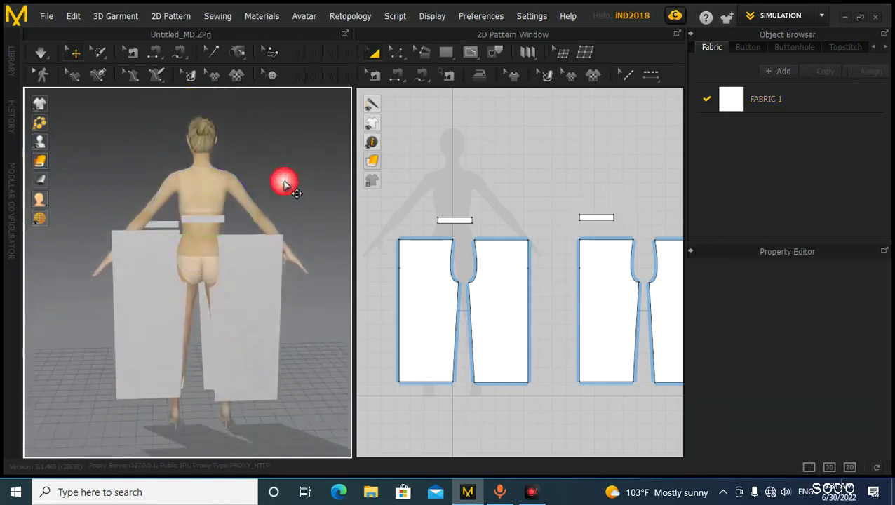
- Flip the back waistband horizontally in 3D so its outer side faces away from the avatar
click(202, 225)
right_click(227, 221)
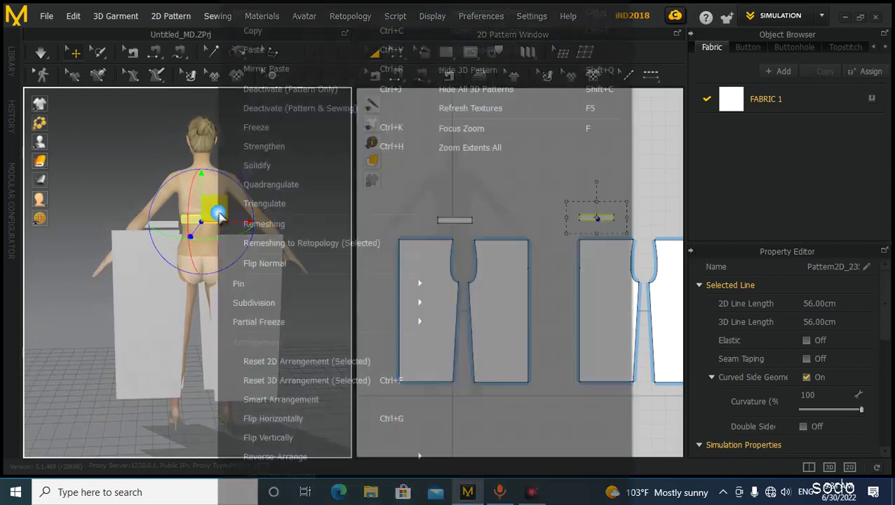
click(265, 419)
right_drag(266, 418, 326, 370)
click(532, 411)
right_drag(242, 253, 126, 237)
- Move the outer waist corner points of the front and back trouser pieces outward so their side edges run straight and vertical
click(476, 94)
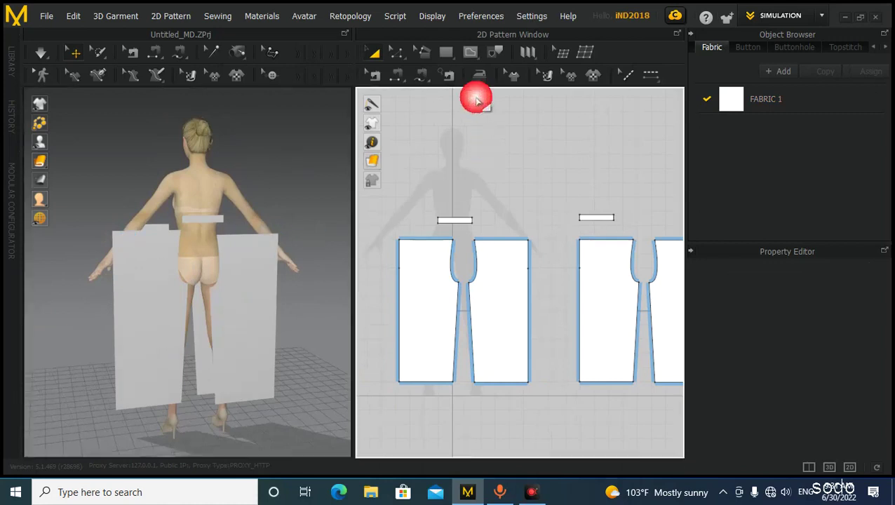
click(419, 74)
scroll(469, 180, down, 2)
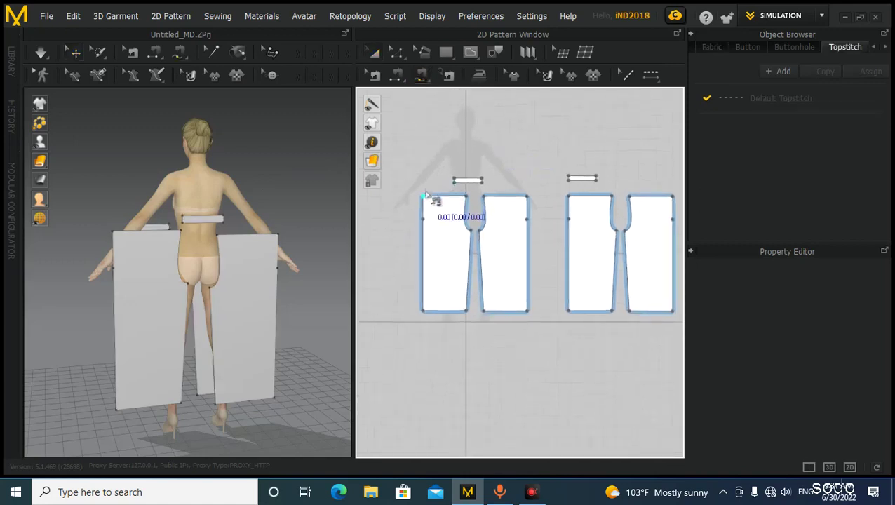
key(z)
click(467, 180)
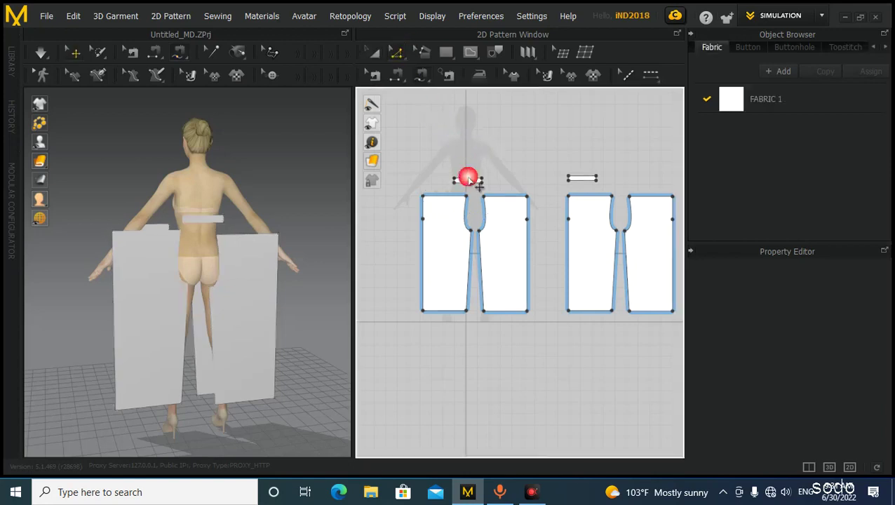
click(438, 206)
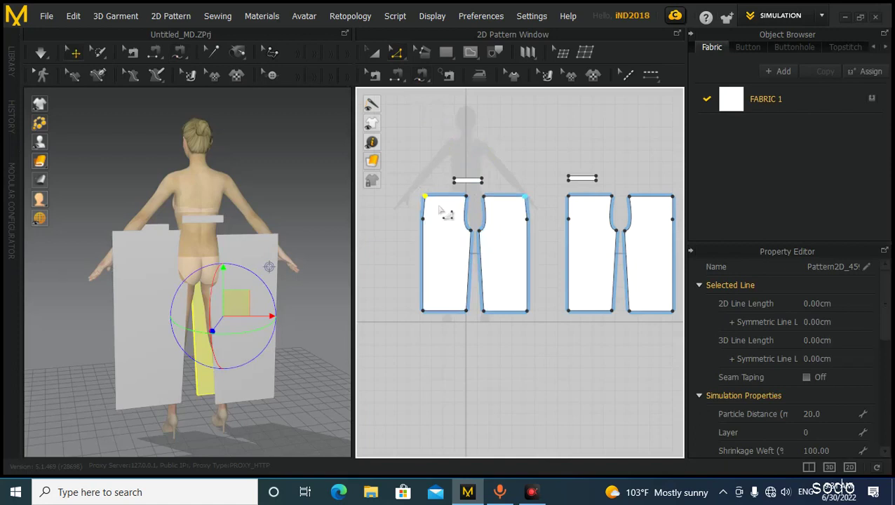
click(579, 198)
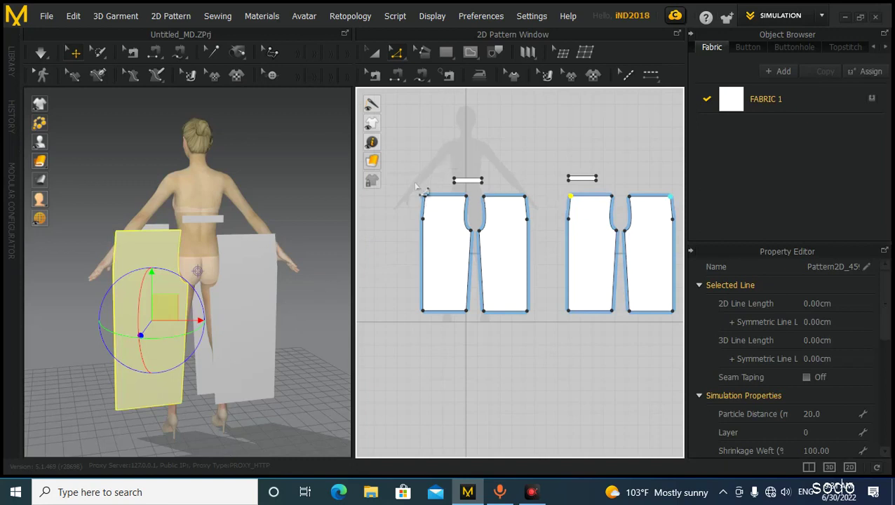
click(425, 196)
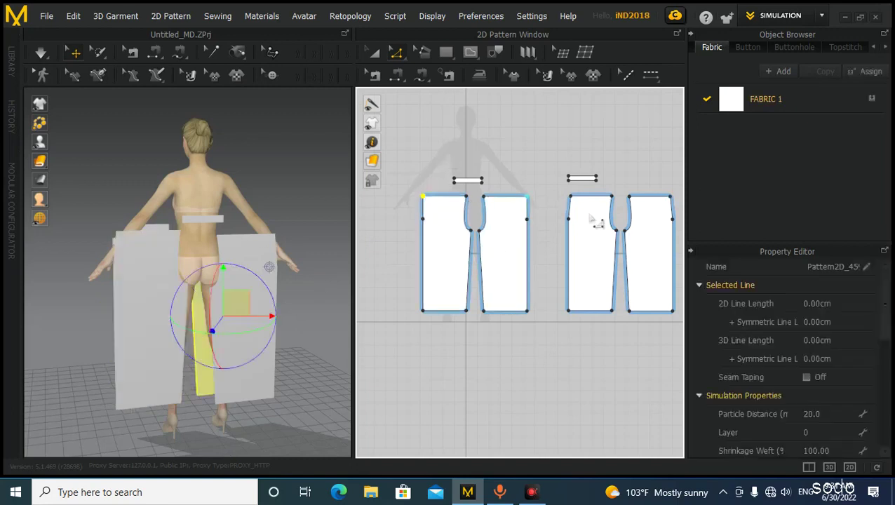
click(568, 195)
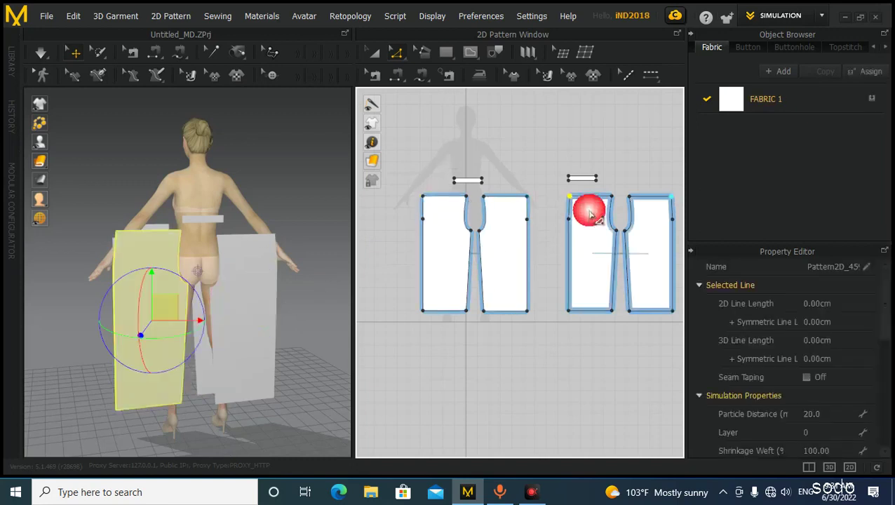
click(525, 190)
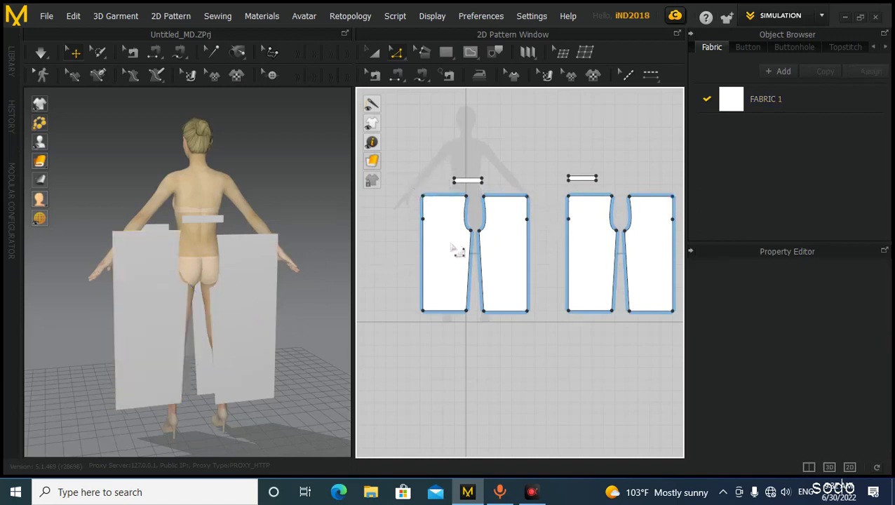
- Sew the outer side edges of the front pieces to the matching outer side edges of the back pieces using Free Sewing
scroll(463, 251, down, 2)
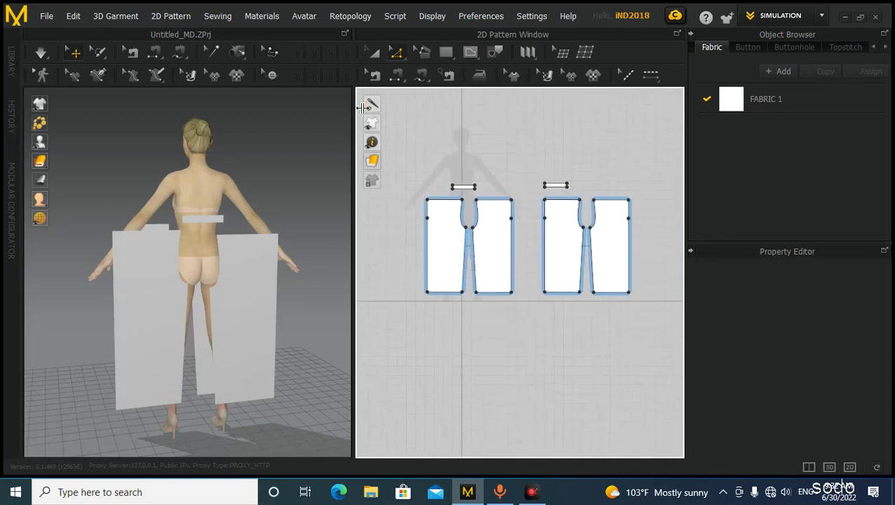
click(421, 77)
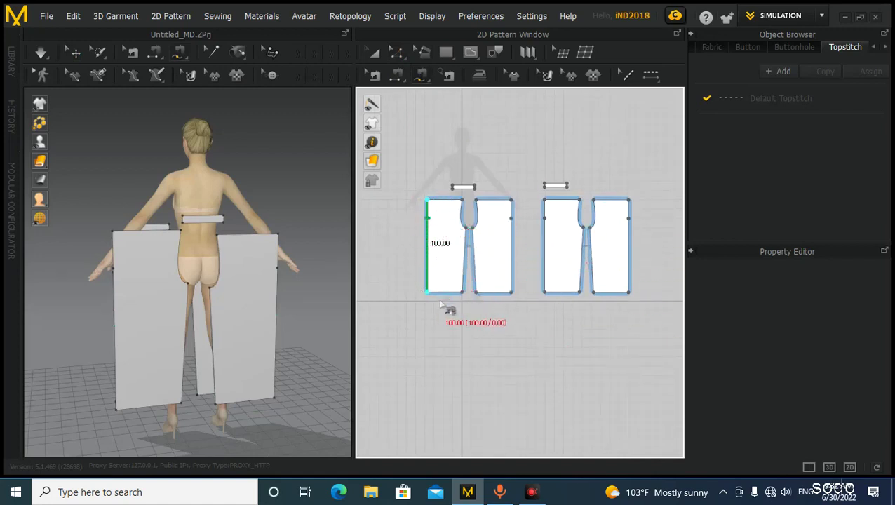
click(633, 291)
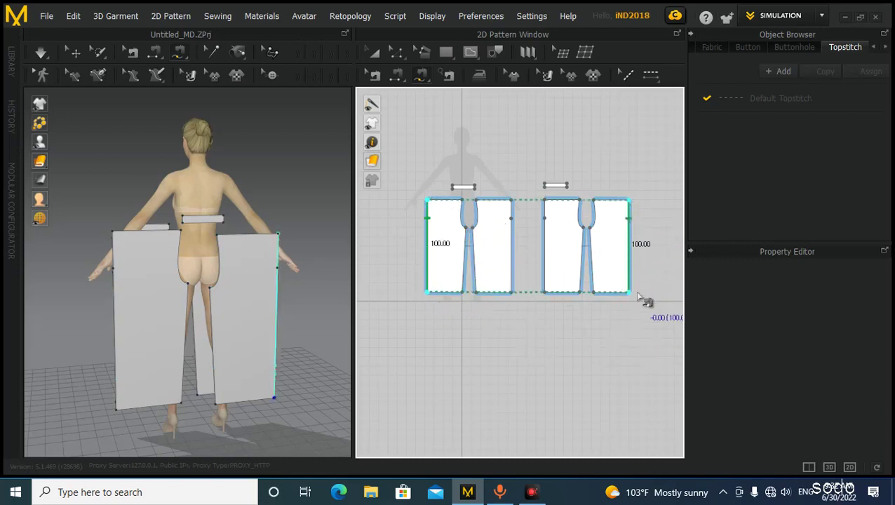
click(663, 293)
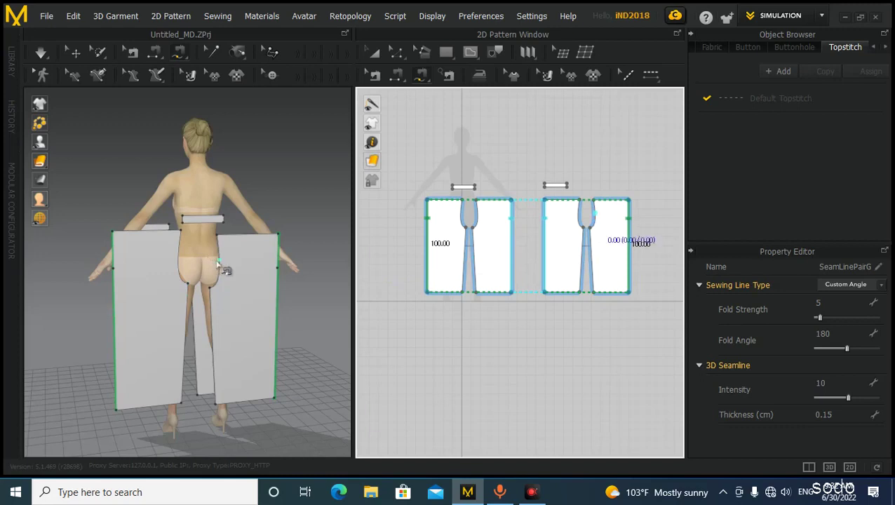
- Sew the inner leg edges of the front pieces to the matching inner leg edges of the back pieces
right_drag(347, 265, 191, 269)
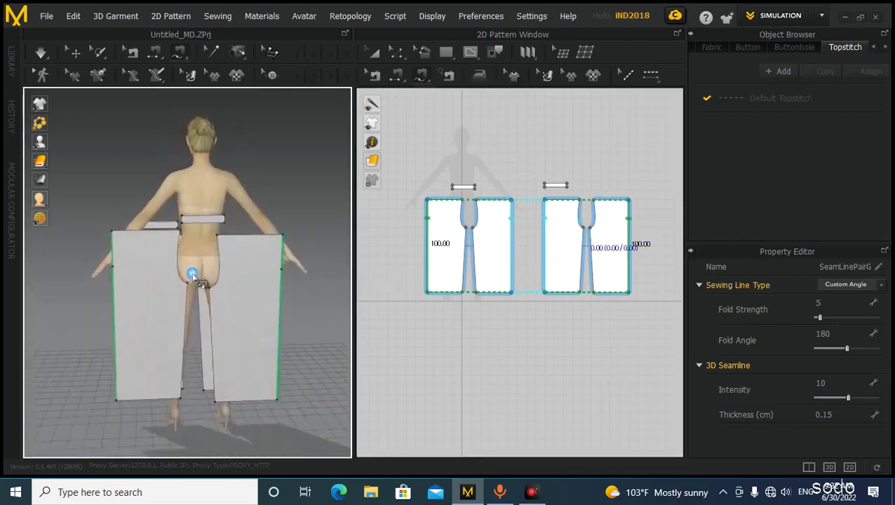
scroll(484, 258, up, 2)
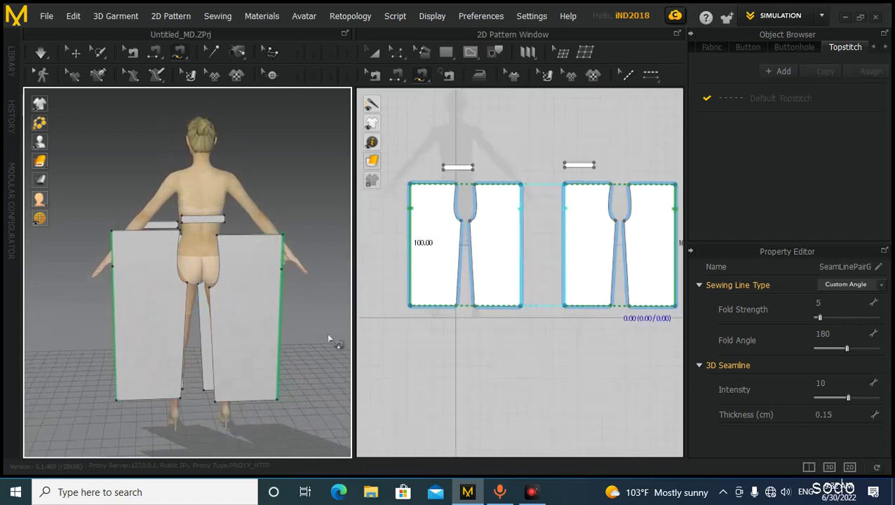
click(459, 221)
click(453, 307)
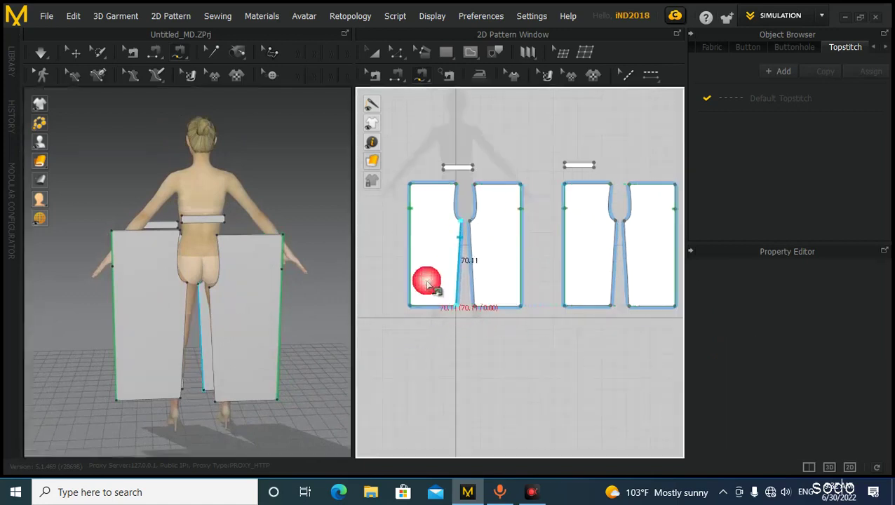
middle_drag(553, 308, 452, 300)
click(521, 222)
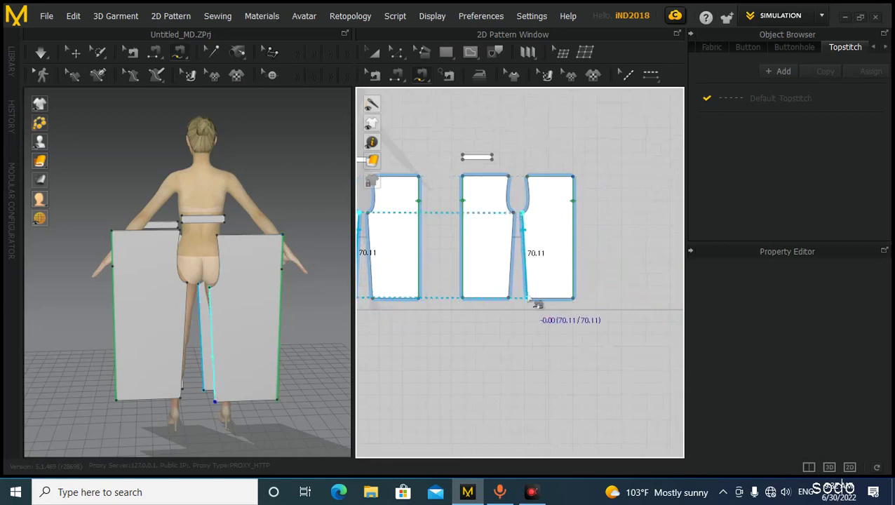
- Sew the two front pieces together along their curved crotch edges
scroll(480, 300, down, 3)
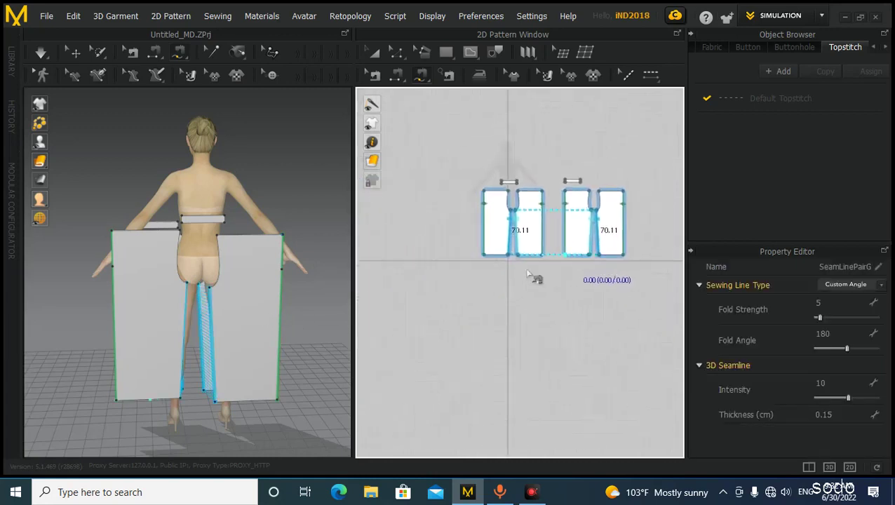
right_drag(197, 315, 509, 343)
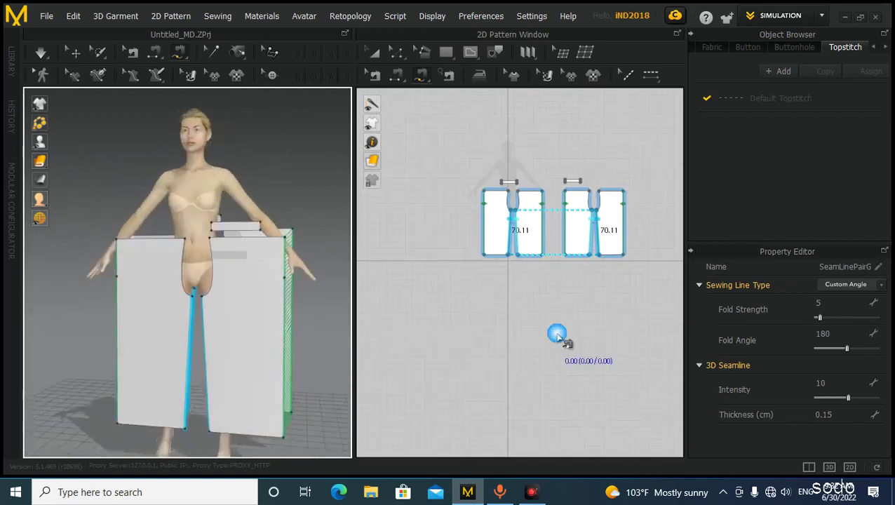
scroll(511, 226, up, 5)
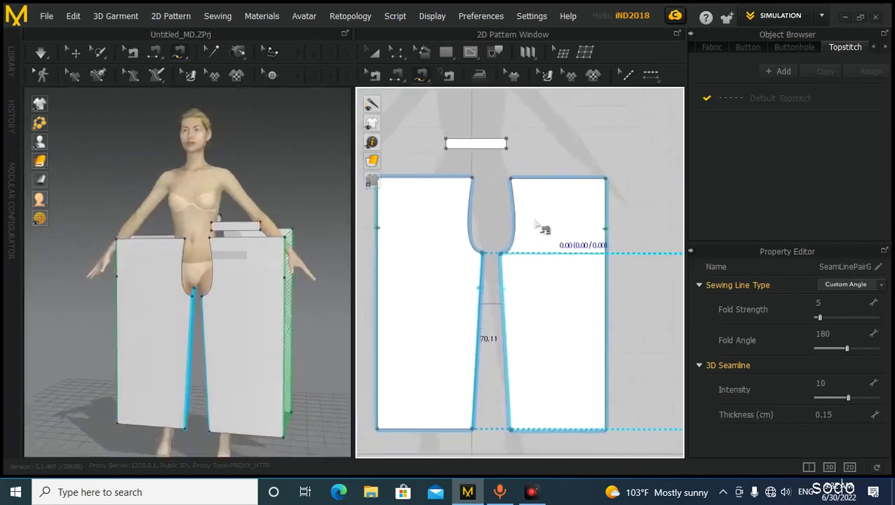
click(474, 200)
click(506, 238)
- Sew the two back pieces together along their curved crotch edges
scroll(455, 243, down, 5)
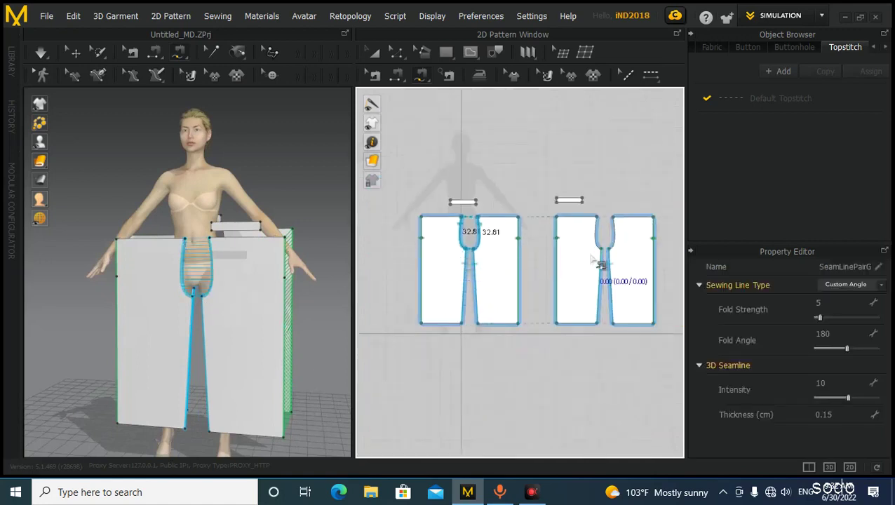
scroll(505, 245, up, 5)
click(503, 211)
click(514, 281)
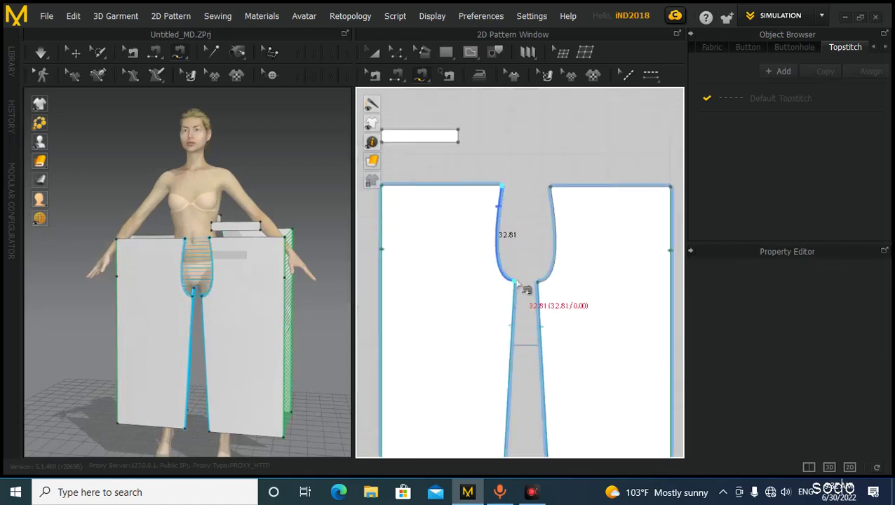
click(550, 188)
click(542, 283)
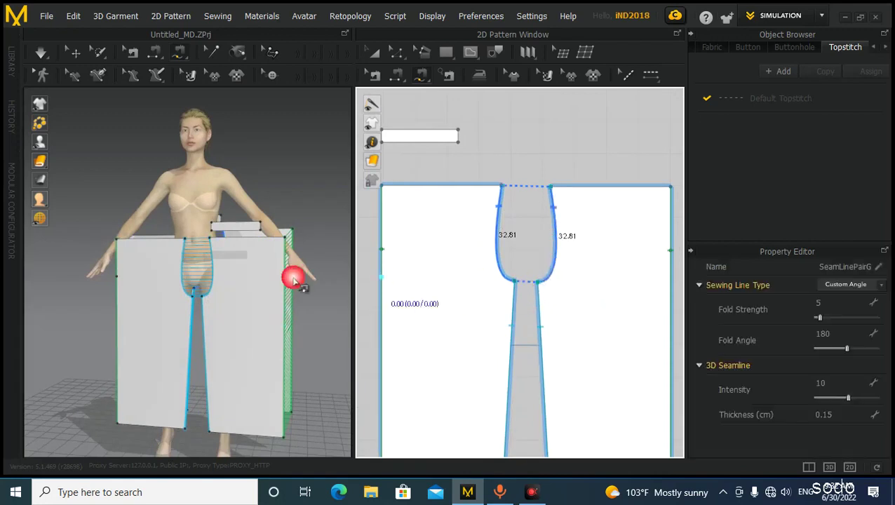
- Select the front waistband and move it in 3D so it is centred in front of the avatar's waist
right_drag(119, 254, 120, 273)
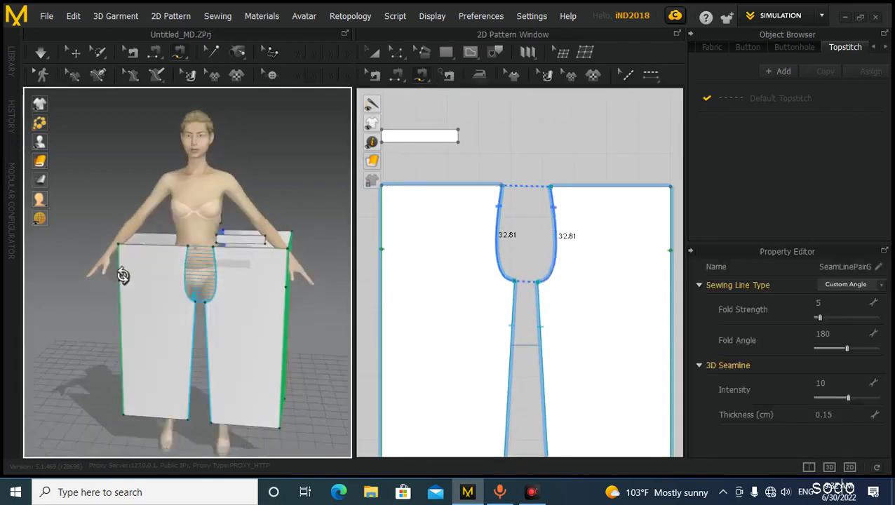
scroll(484, 259, down, 5)
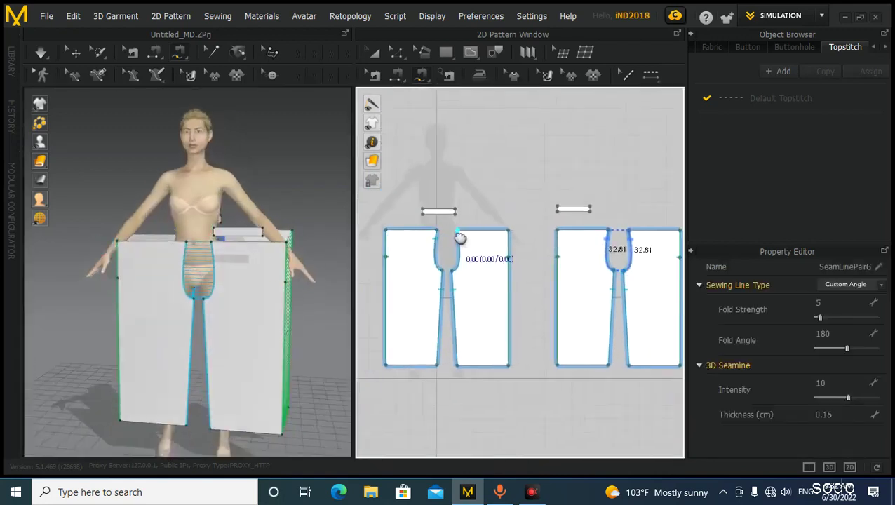
scroll(484, 242, up, 2)
click(377, 56)
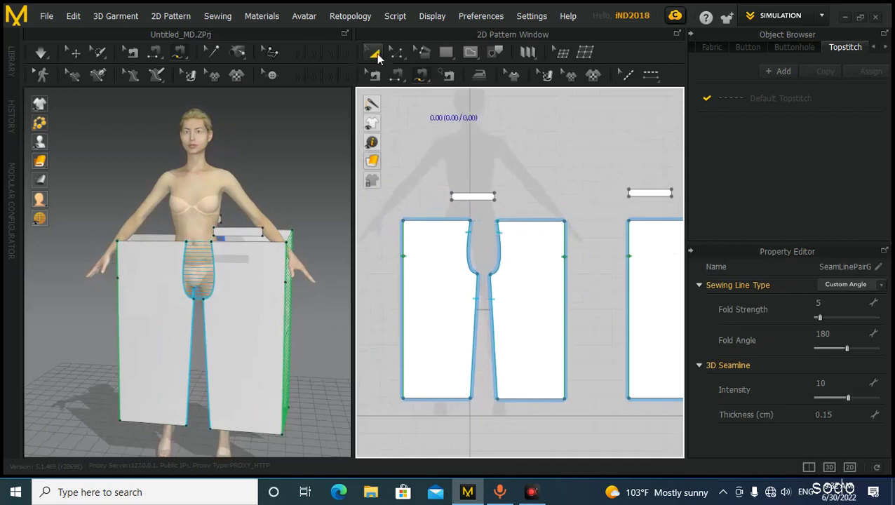
click(267, 232)
drag(242, 236, 198, 231)
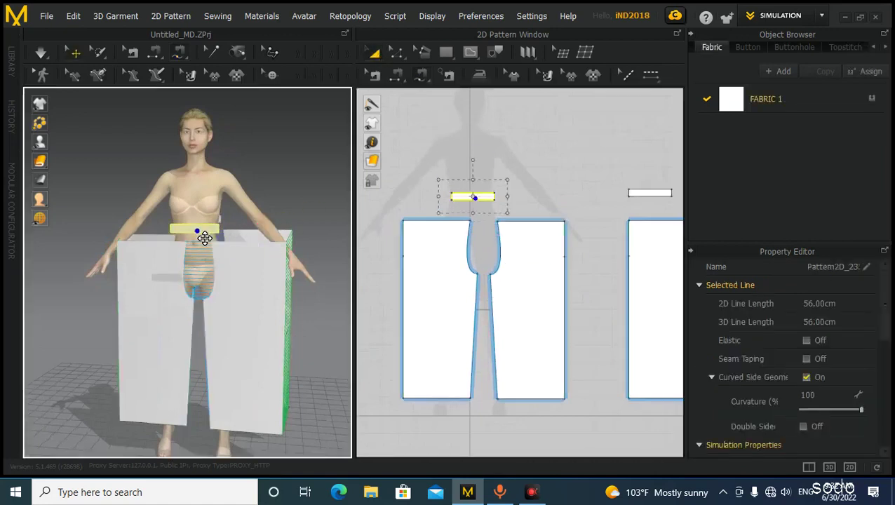
right_drag(232, 287, 228, 257)
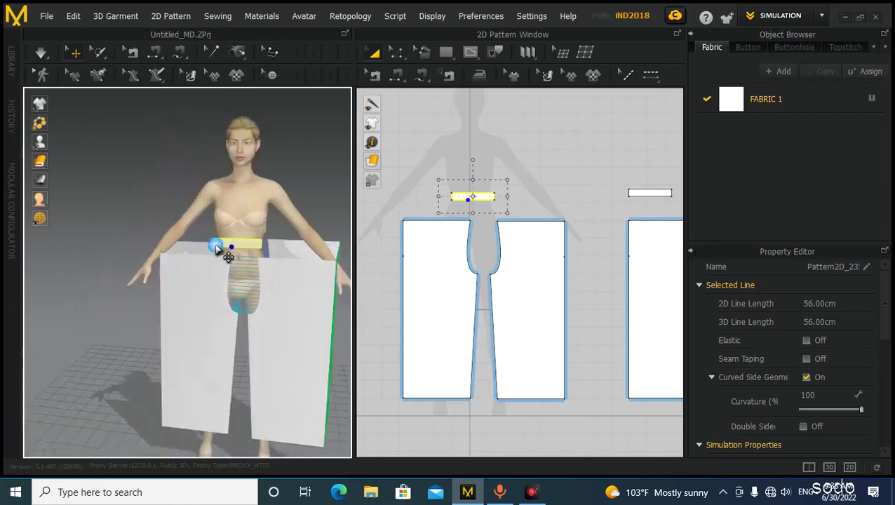
- Sew the front waistband's lower edge to the top edges of both front pieces as one-to-many free sewing
click(420, 74)
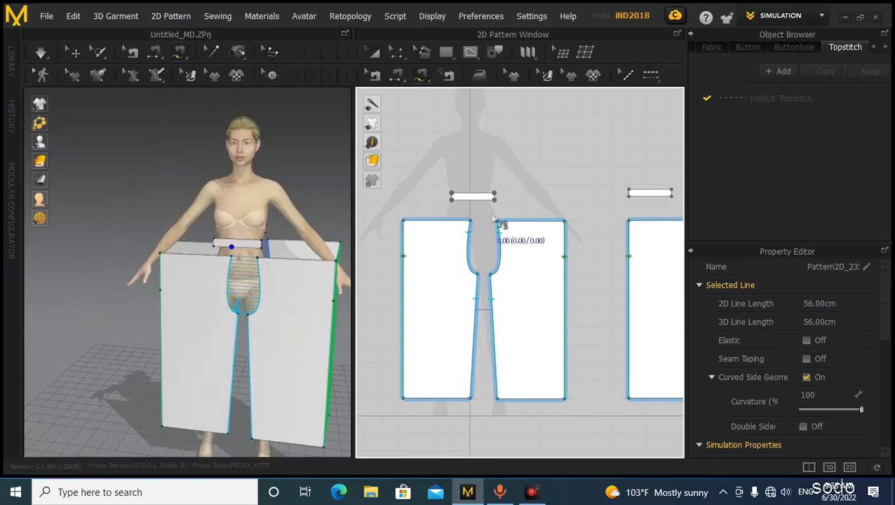
scroll(502, 214, up, 2)
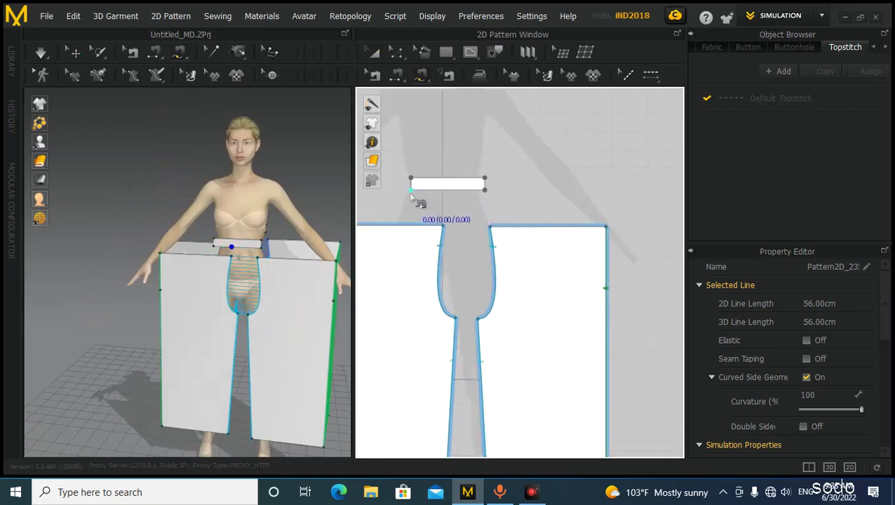
click(484, 199)
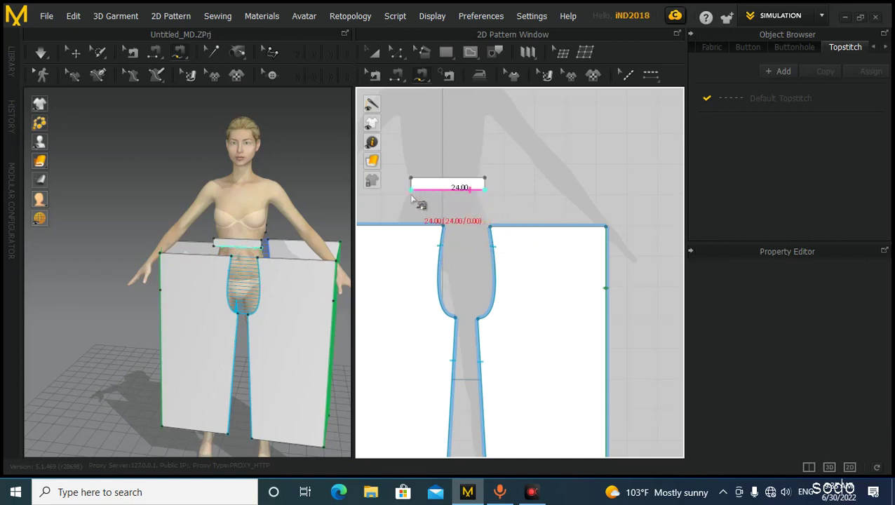
scroll(481, 283, up, 2)
middle_drag(480, 283, 509, 257)
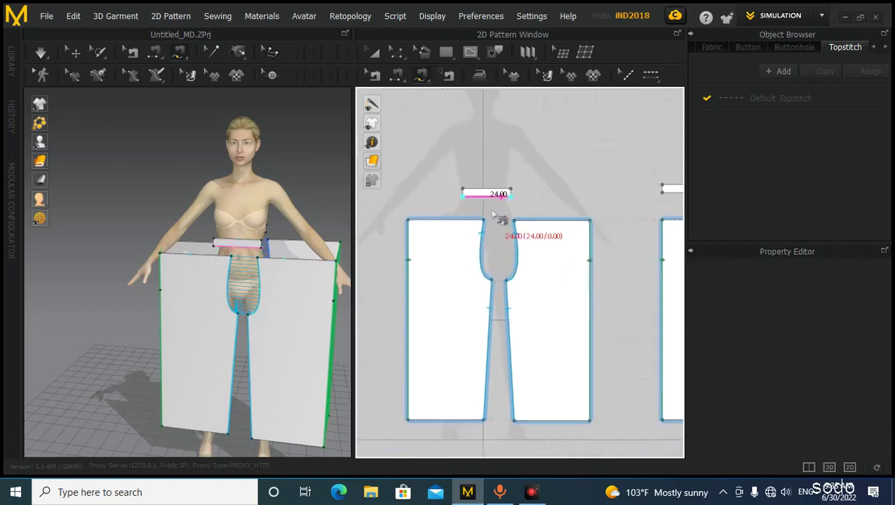
scroll(535, 247, up, 1)
middle_drag(535, 250, 553, 235)
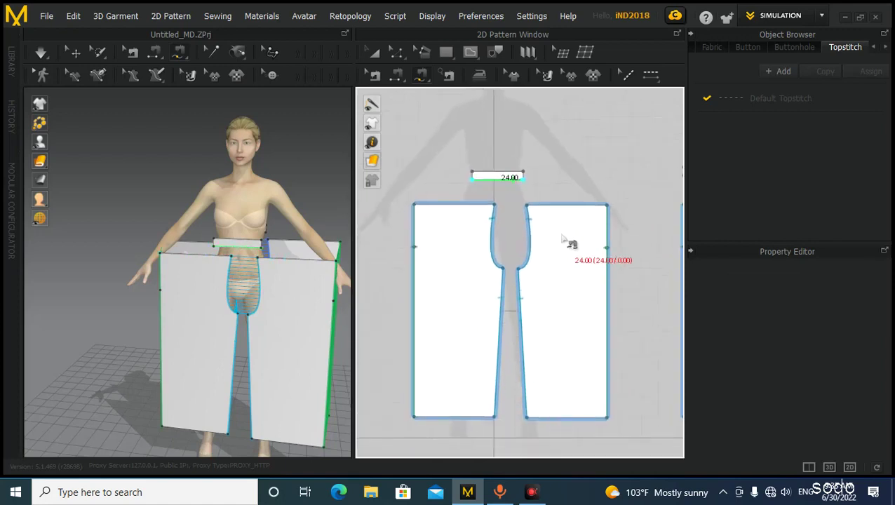
click(608, 211)
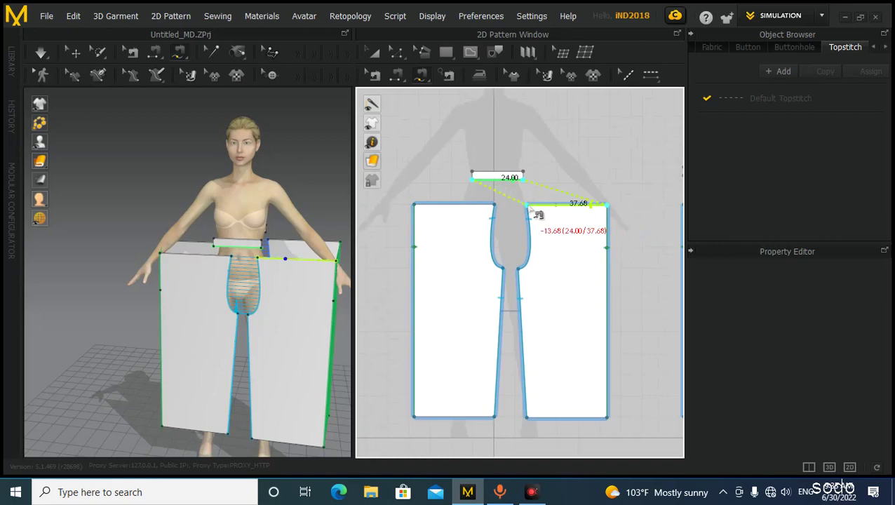
click(494, 204)
click(415, 204)
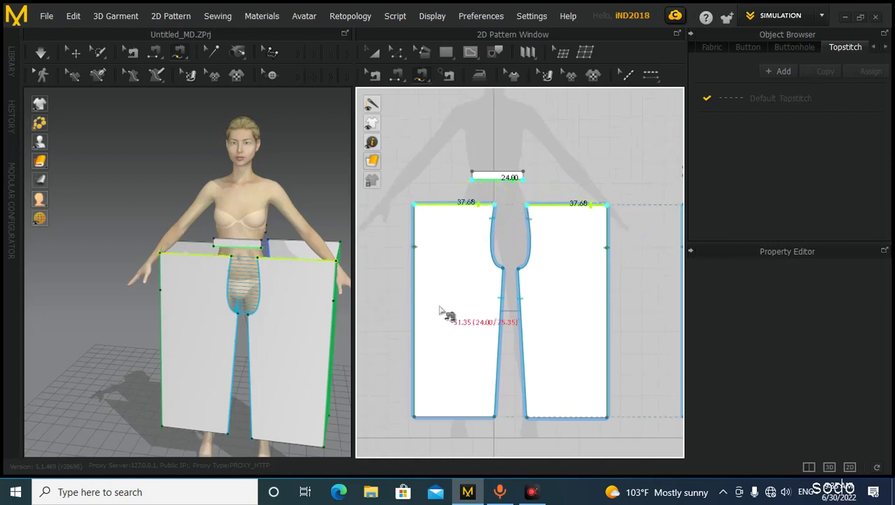
key(Return)
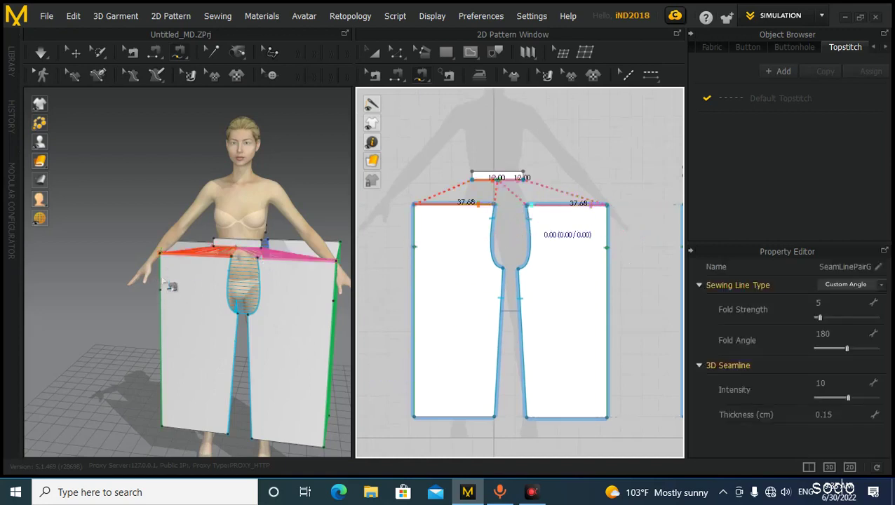
- Sew the back waistband's lower edge to the top edges of both back pieces as one-to-many free sewing
scroll(444, 241, down, 4)
middle_drag(524, 259, 453, 251)
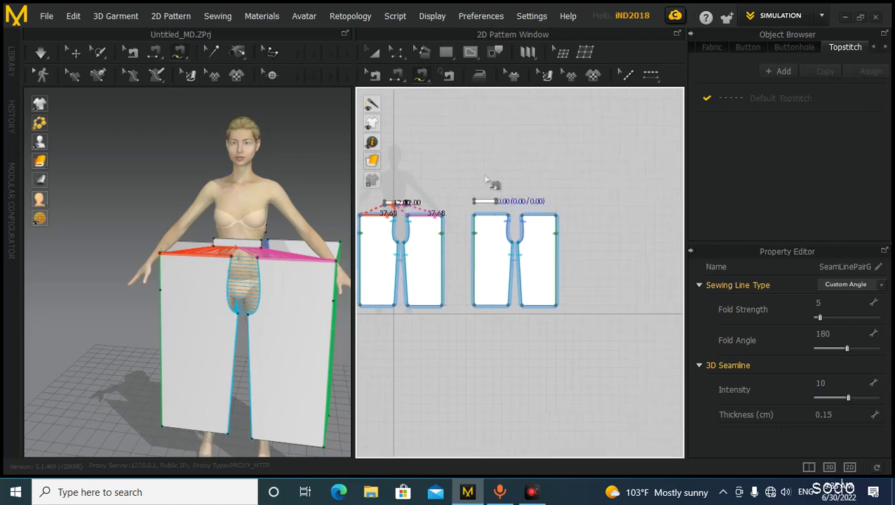
right_drag(295, 274, 38, 271)
right_drag(242, 340, 209, 339)
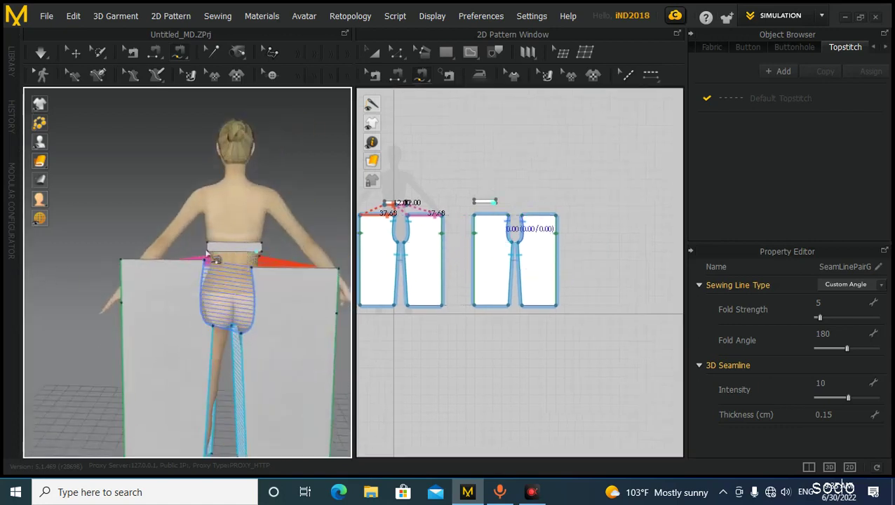
click(494, 203)
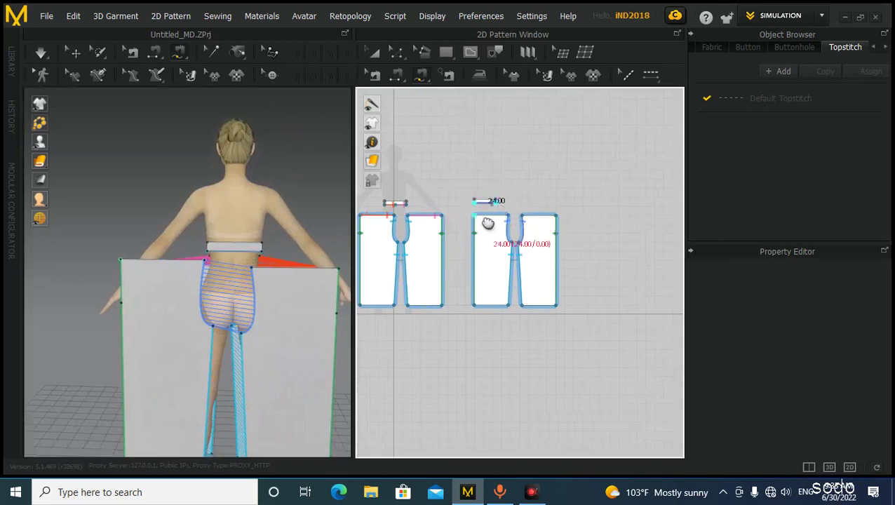
scroll(494, 211, up, 3)
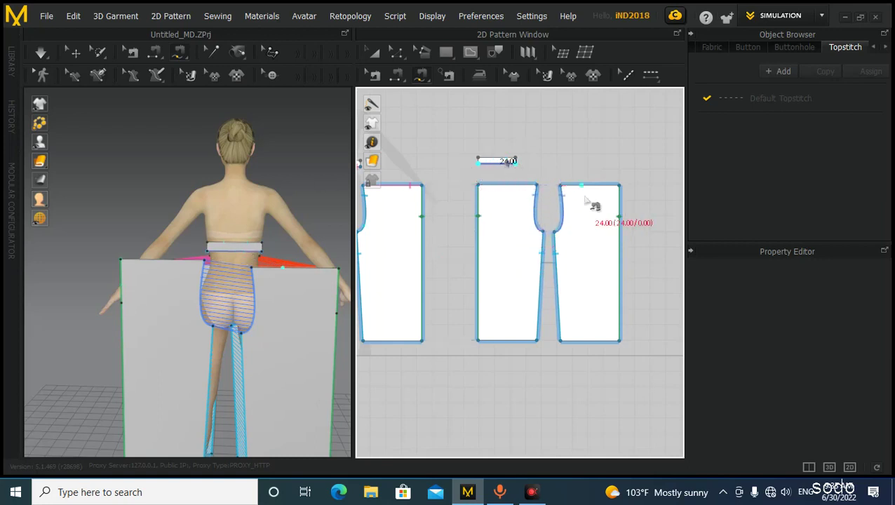
click(619, 185)
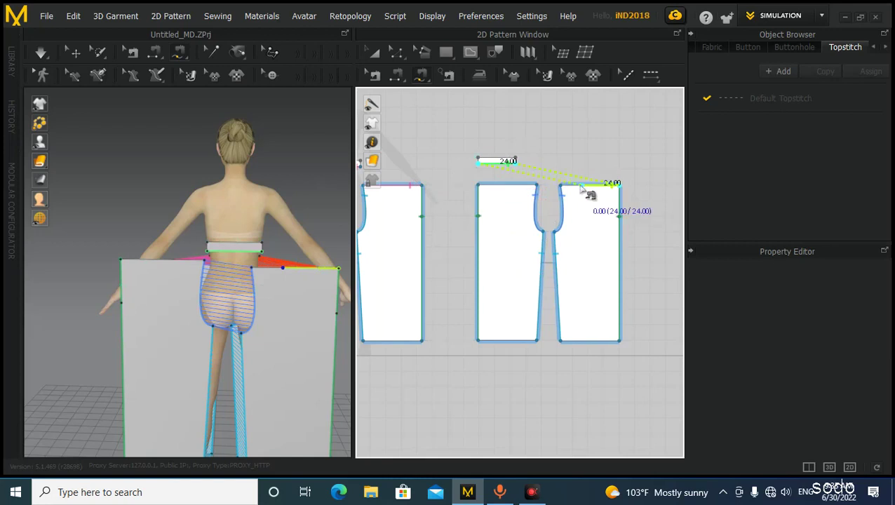
click(478, 185)
key(Return)
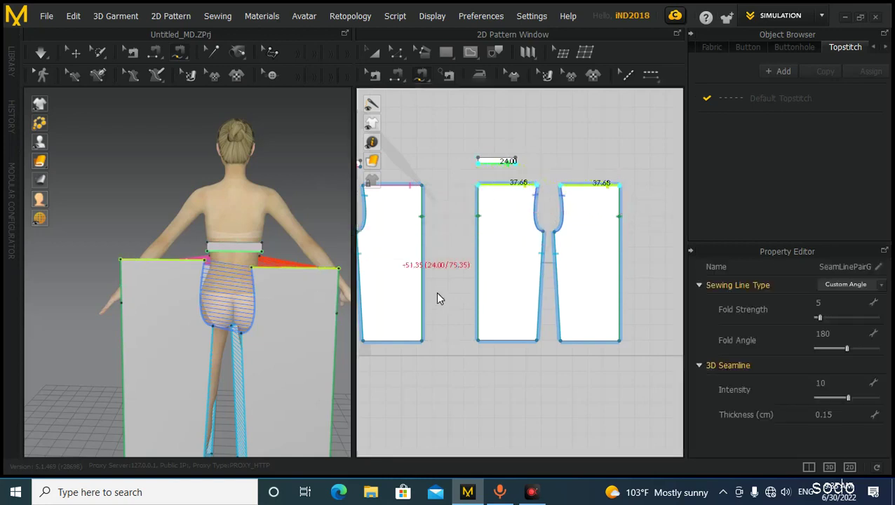
- Sew the short side edges of the front waistband to those of the back waistband with Segment Sewing, on both sides
right_drag(218, 287, 288, 320)
scroll(523, 239, up, 4)
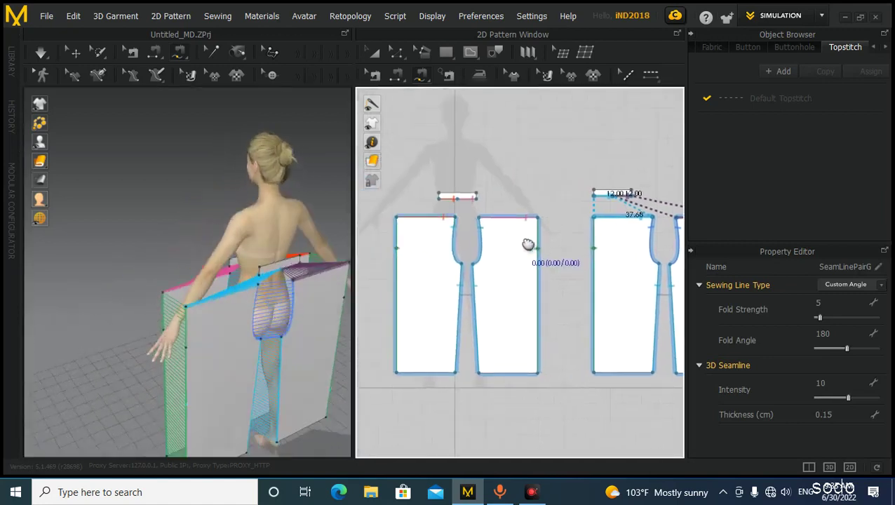
scroll(519, 216, down, 2)
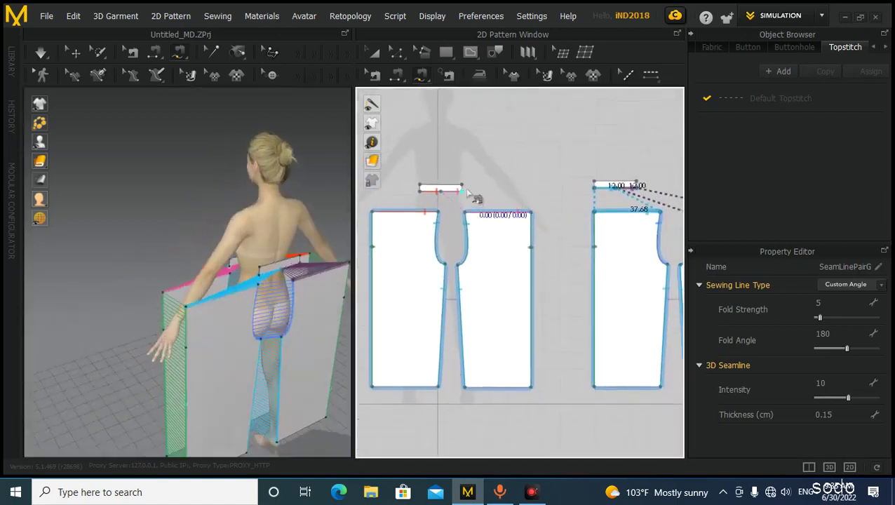
click(394, 80)
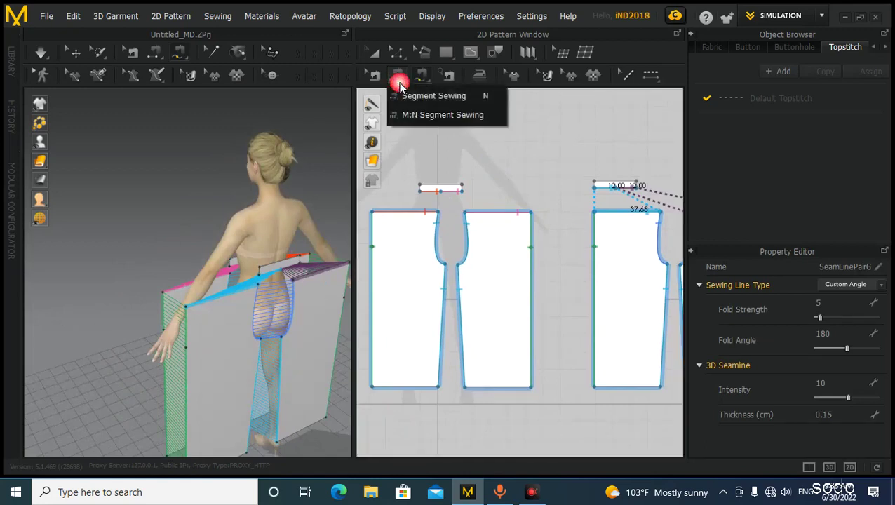
scroll(459, 168, up, 2)
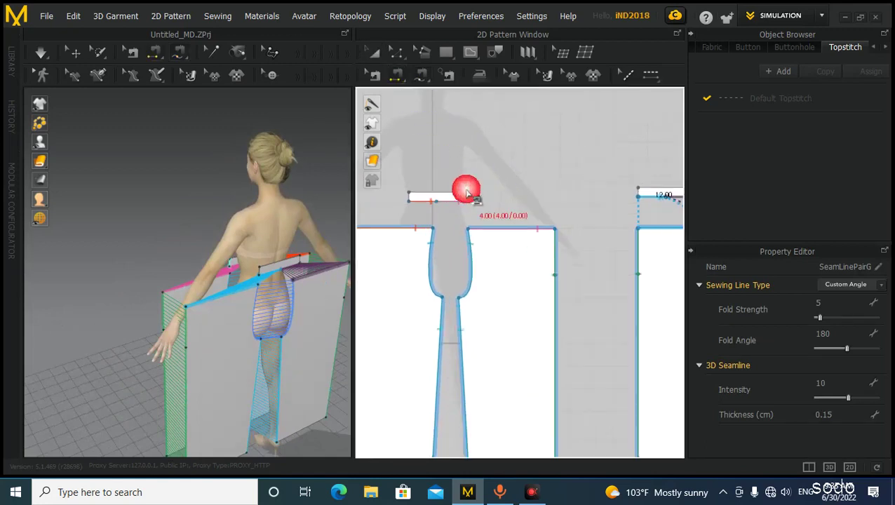
scroll(452, 168, down, 2)
scroll(450, 167, up, 4)
scroll(455, 174, down, 3)
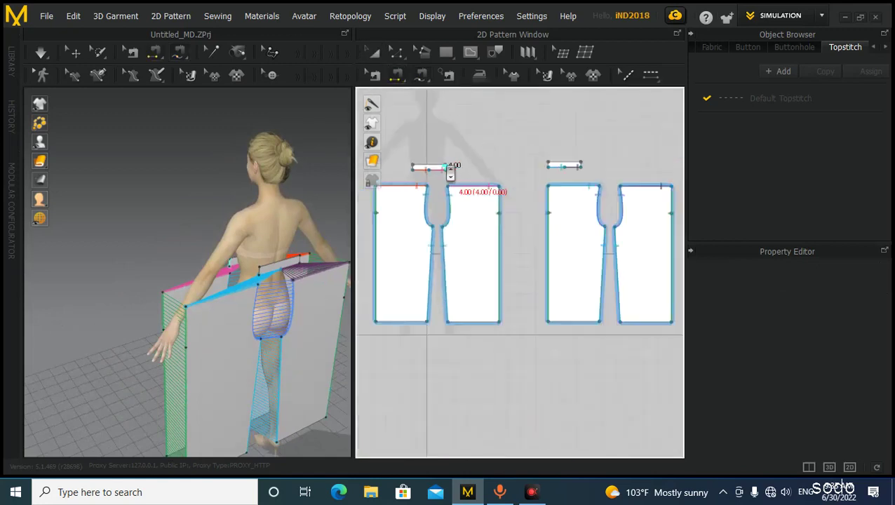
click(549, 166)
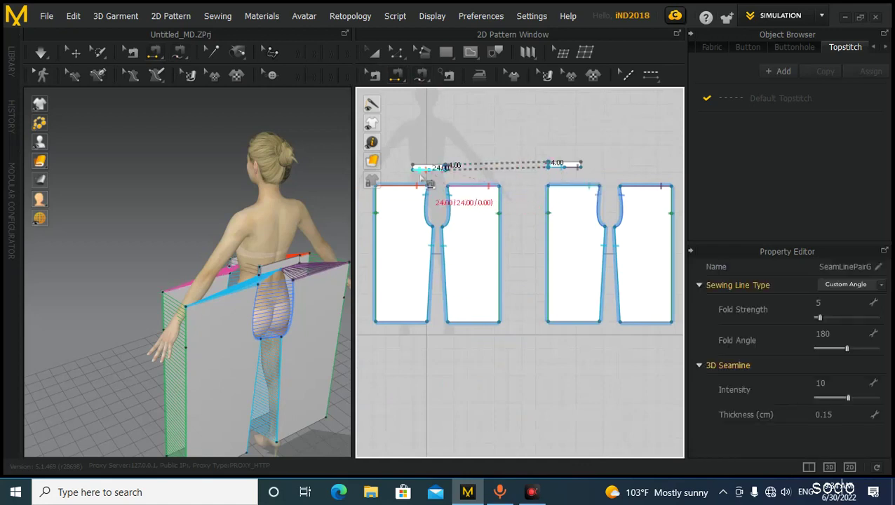
click(486, 163)
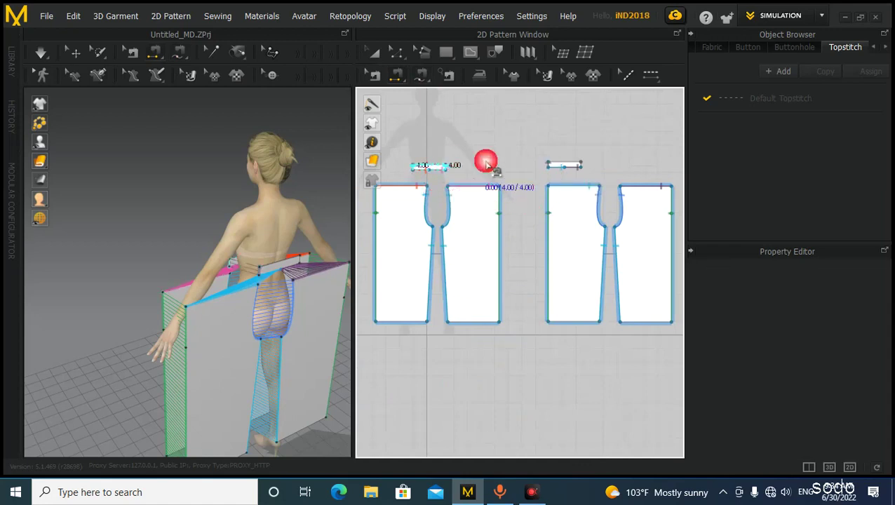
click(593, 172)
scroll(546, 169, up, 3)
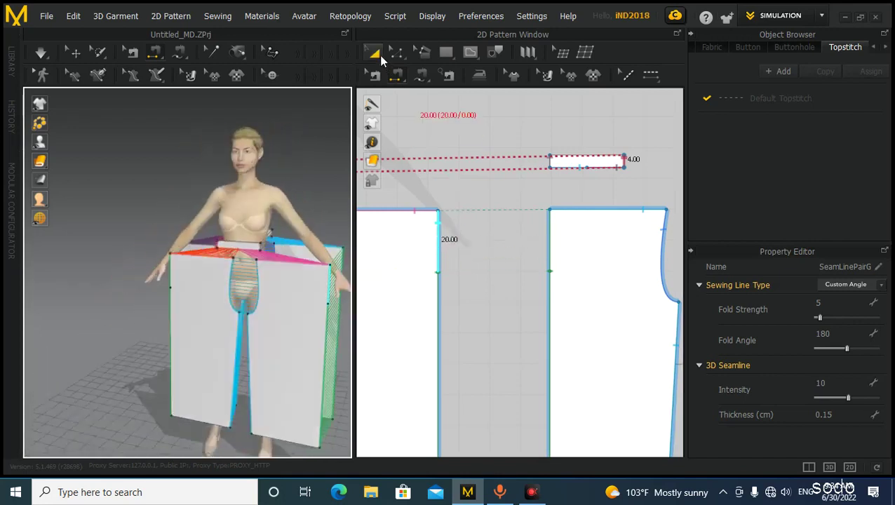
- Move the two symmetric front leg pieces inward in 3D until they meet in front of the avatar
click(523, 234)
scroll(511, 245, down, 5)
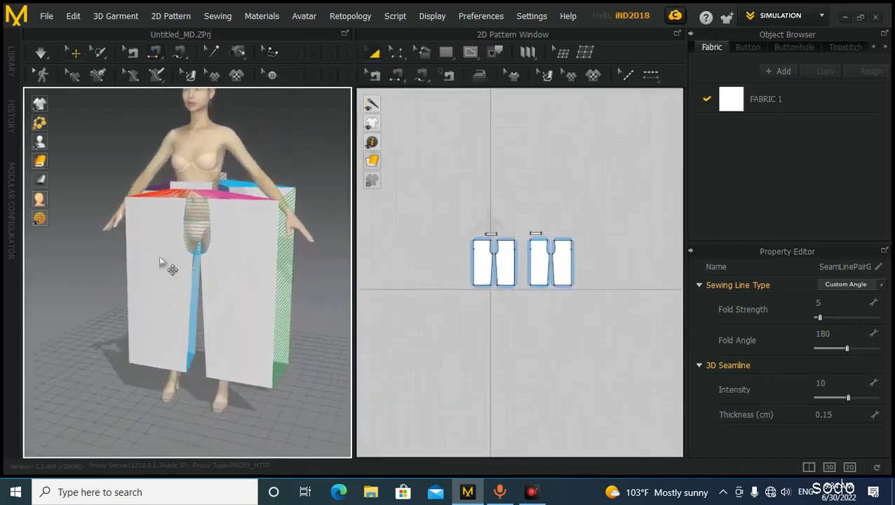
click(232, 298)
click(160, 281)
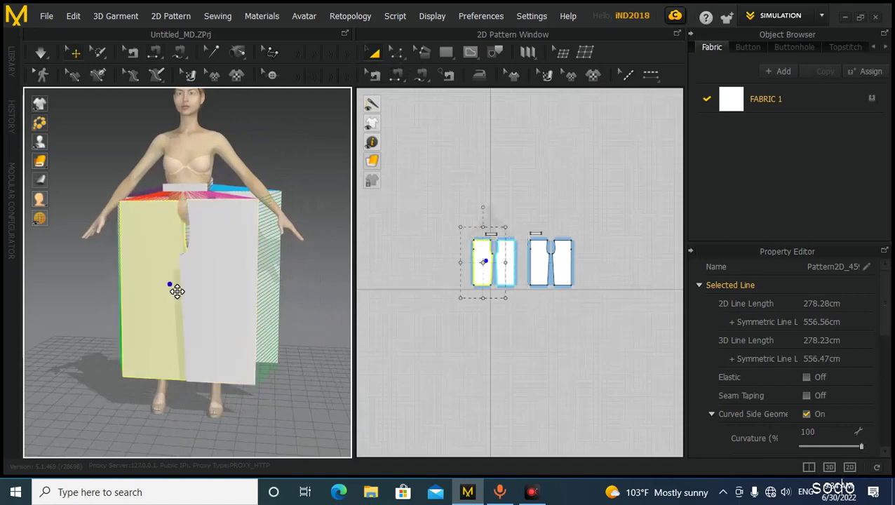
- Move the two symmetric back leg pieces closer together in 3D behind the avatar
right_drag(321, 319, 186, 391)
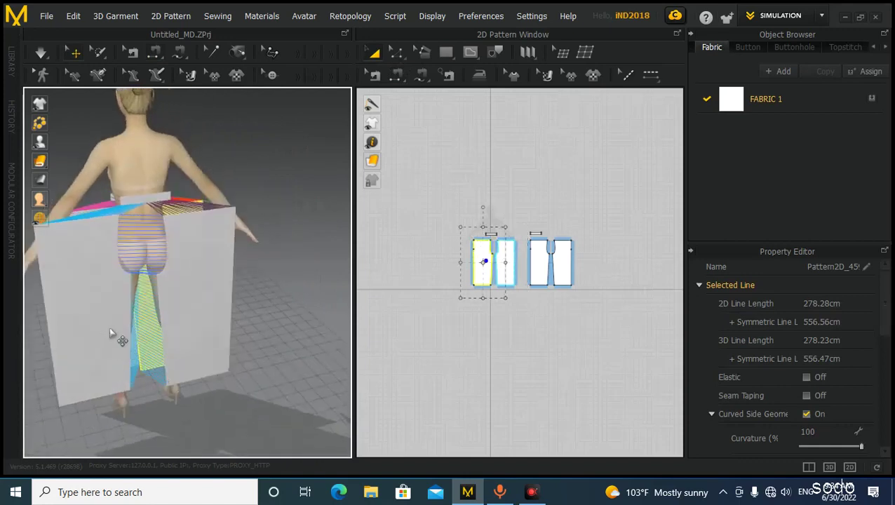
click(112, 337)
right_drag(124, 316, 161, 301)
click(161, 300)
right_drag(138, 313, 410, 311)
scroll(516, 327, down, 2)
scroll(502, 340, down, 1)
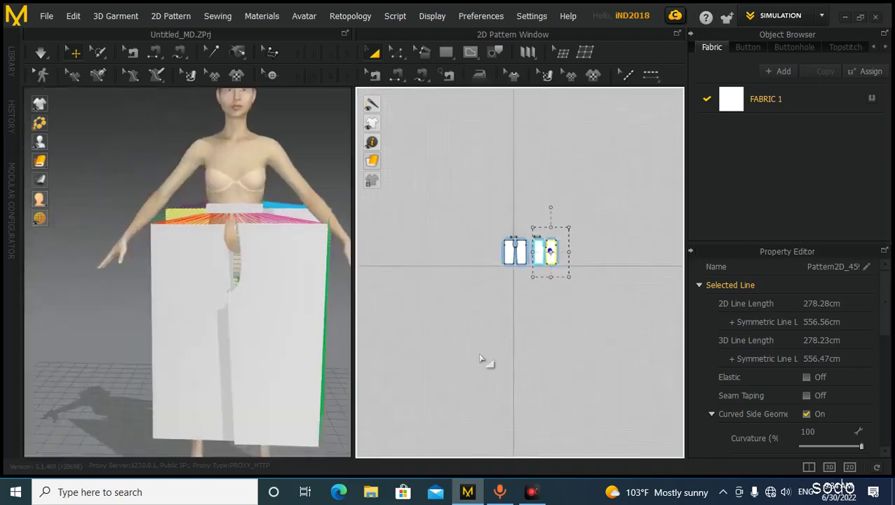
- Select all leg and waistband pieces and apply Strengthen to them
click(481, 359)
scroll(235, 286, down, 2)
middle_drag(242, 302, 190, 240)
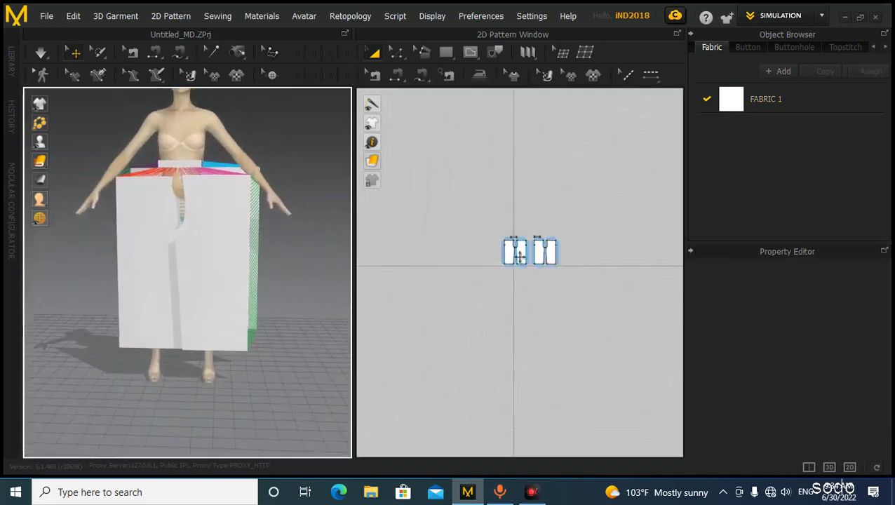
drag(511, 223, 540, 313)
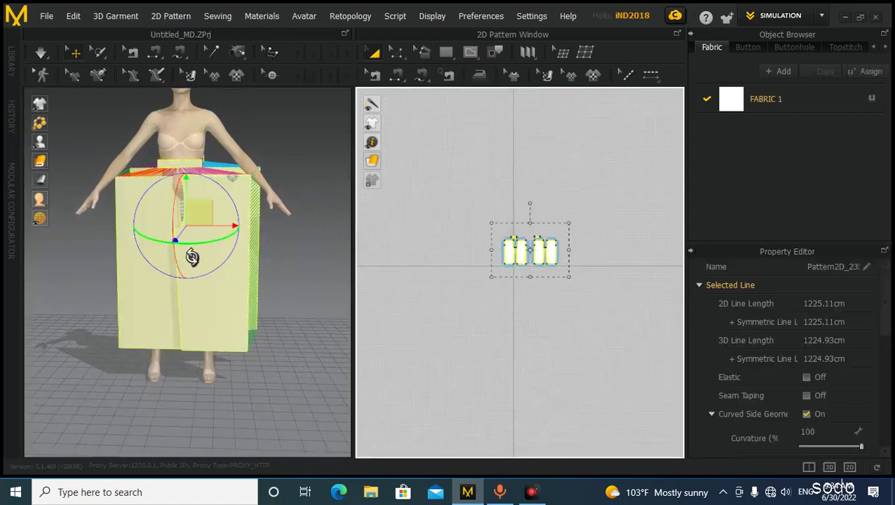
drag(487, 180, 539, 286)
mouse_move(120, 265)
right_down()
mouse_move(464, 261)
mouse_move(90, 265)
mouse_move(115, 263)
right_up()
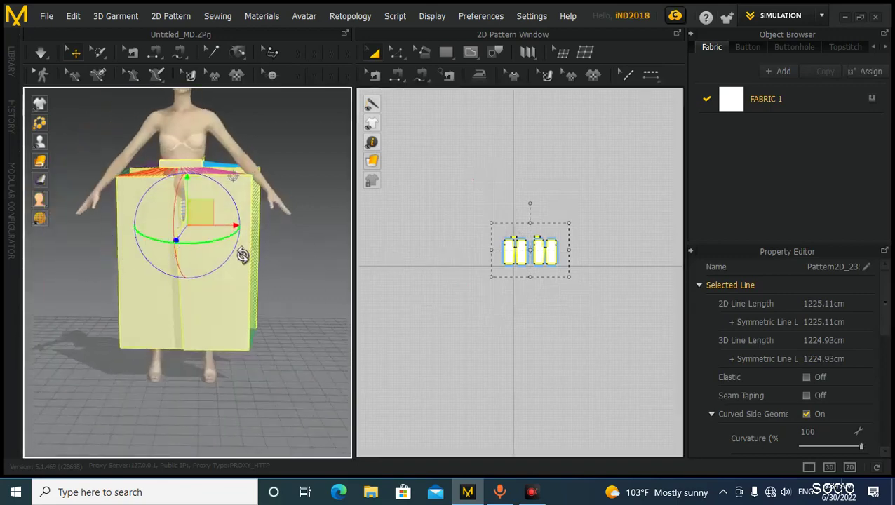
right_click(197, 210)
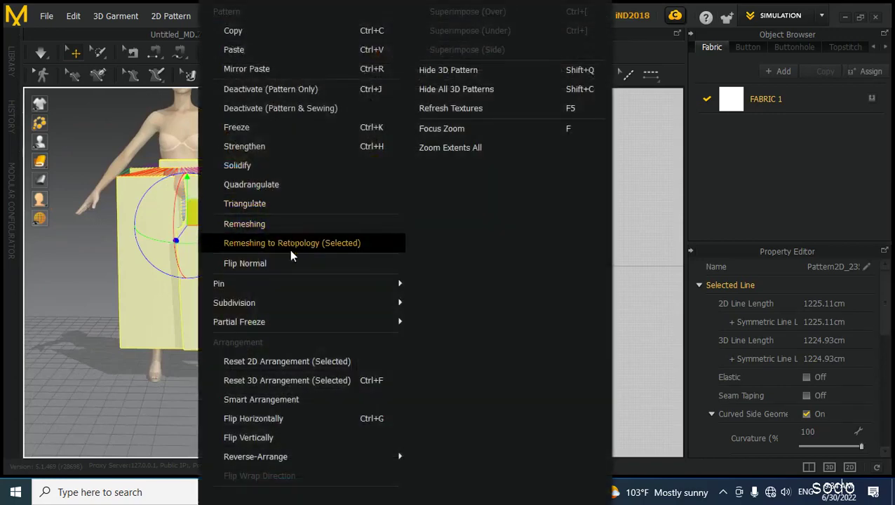
click(245, 148)
- Start the simulation to drape the strengthened trousers on the avatar, tugging the leg fabric into place
right_drag(270, 259, 283, 293)
scroll(214, 296, up, 2)
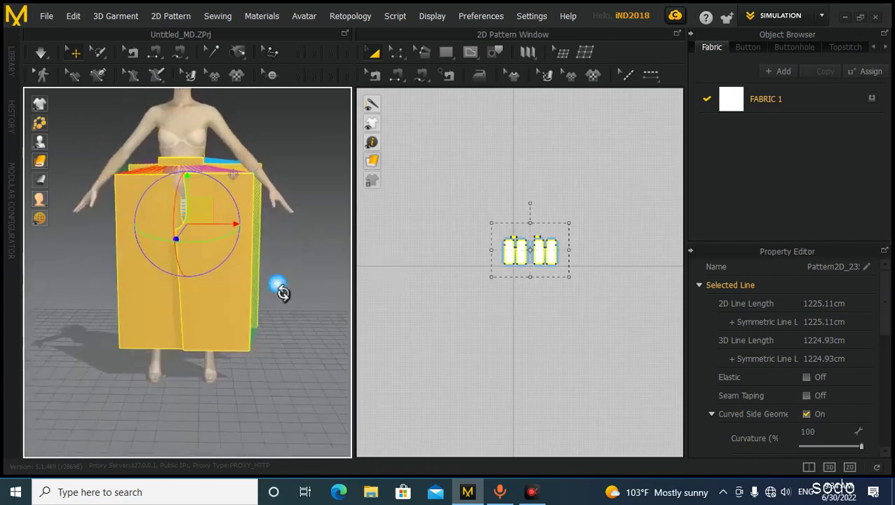
click(40, 51)
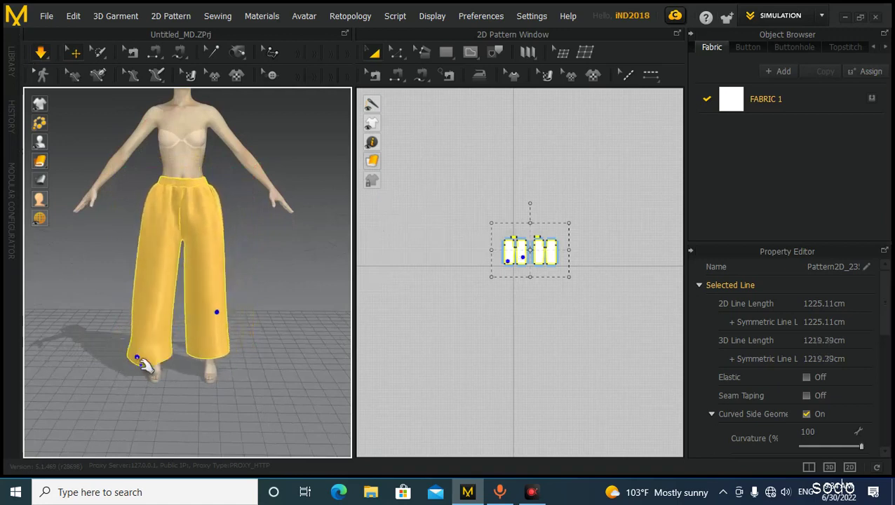
right_drag(255, 363, 279, 355)
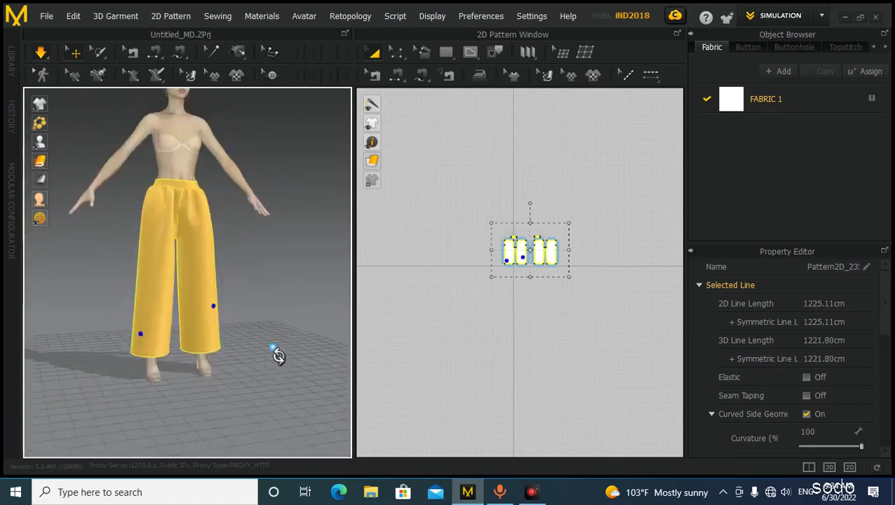
- Unstrengthen all the trouser pieces and pull the lower legs outward during simulation so the fabric settles, leaving nothing selected
right_click(202, 246)
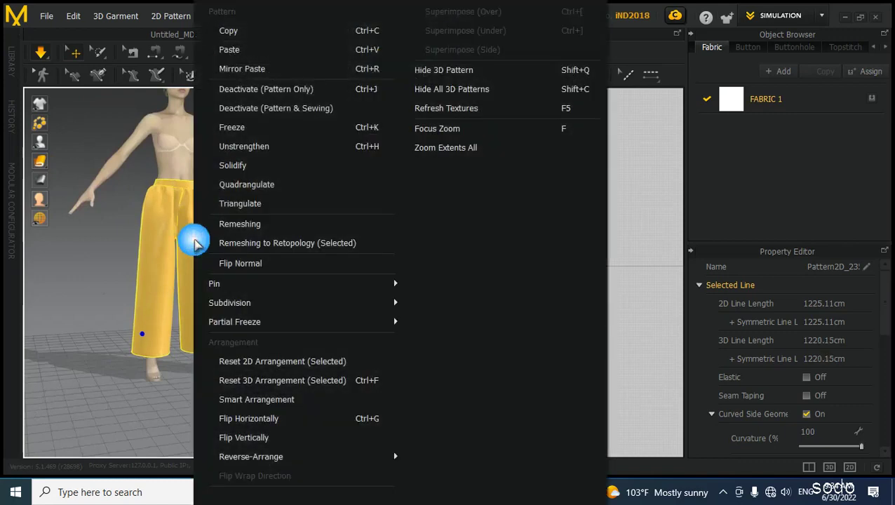
click(233, 151)
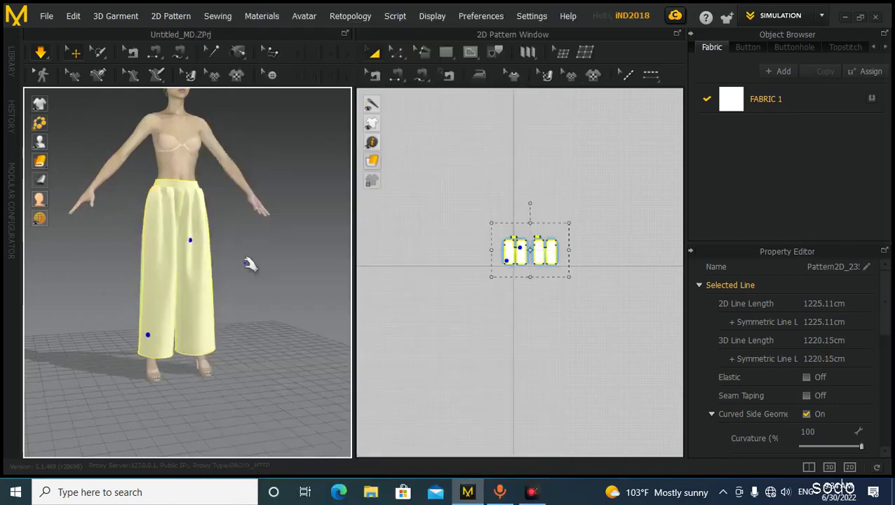
scroll(214, 326, up, 3)
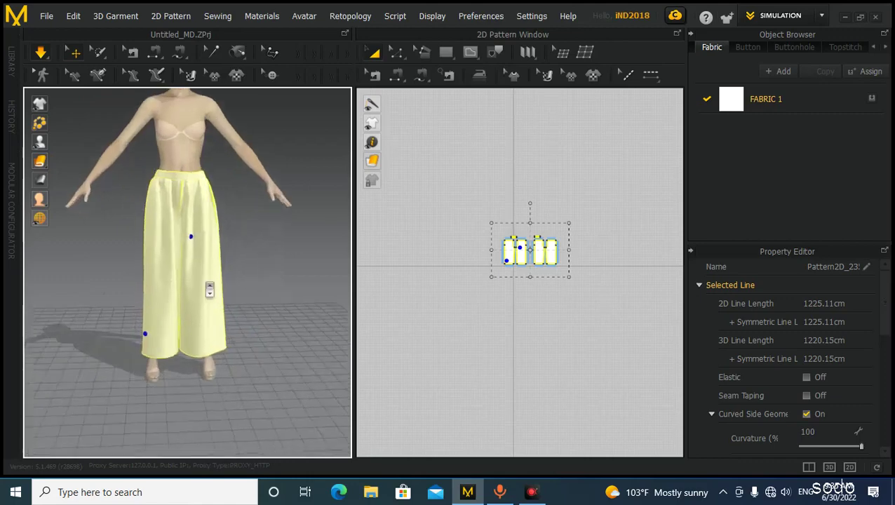
right_drag(209, 290, 147, 304)
scroll(163, 301, up, 2)
drag(147, 324, 133, 329)
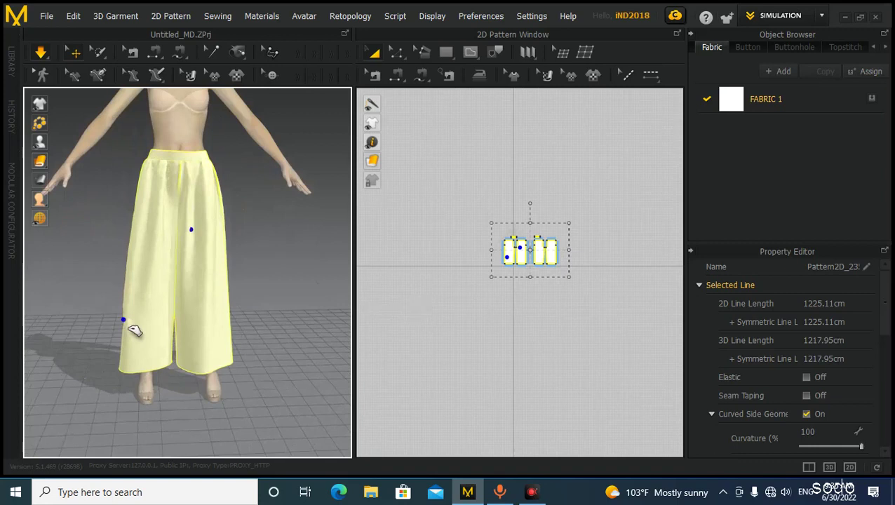
drag(215, 335, 223, 326)
right_drag(194, 345, 178, 343)
drag(175, 342, 165, 365)
click(277, 346)
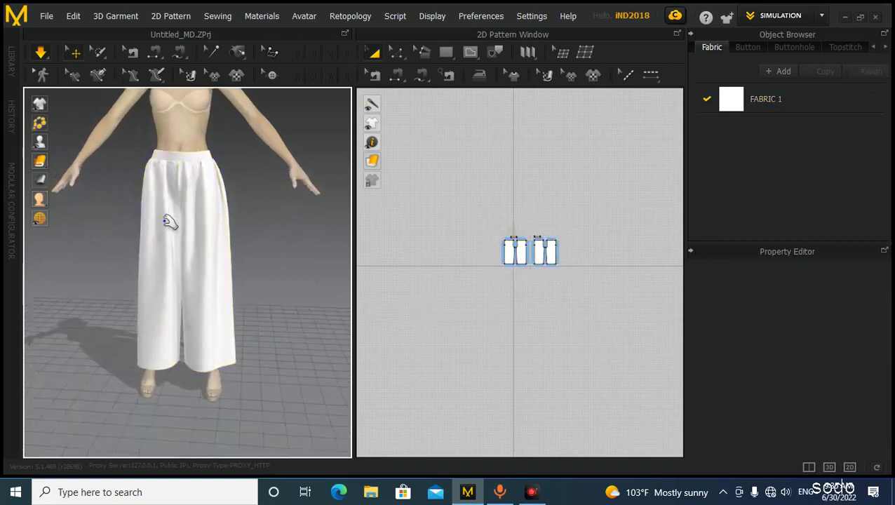
- Tug the trouser fabric around the upper front and back hip during simulation to even out the drape
click(161, 179)
right_drag(171, 195, 228, 264)
click(161, 193)
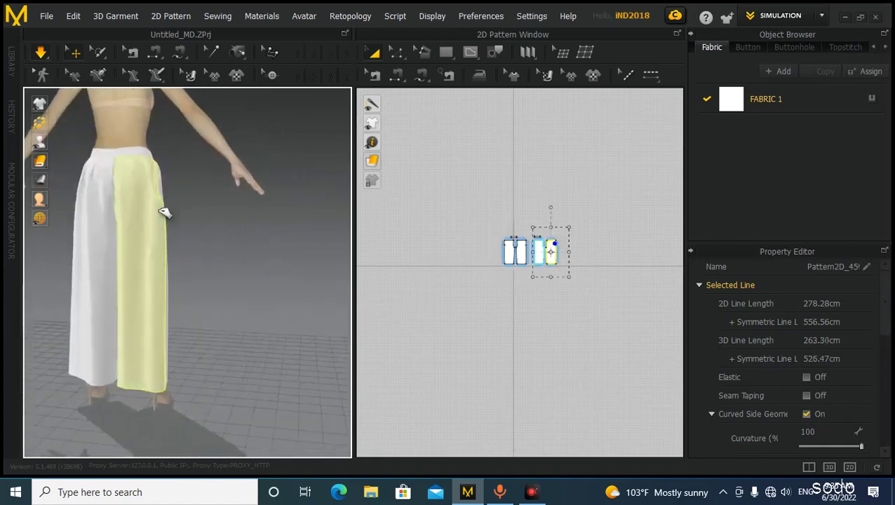
click(295, 258)
right_drag(294, 258, 169, 286)
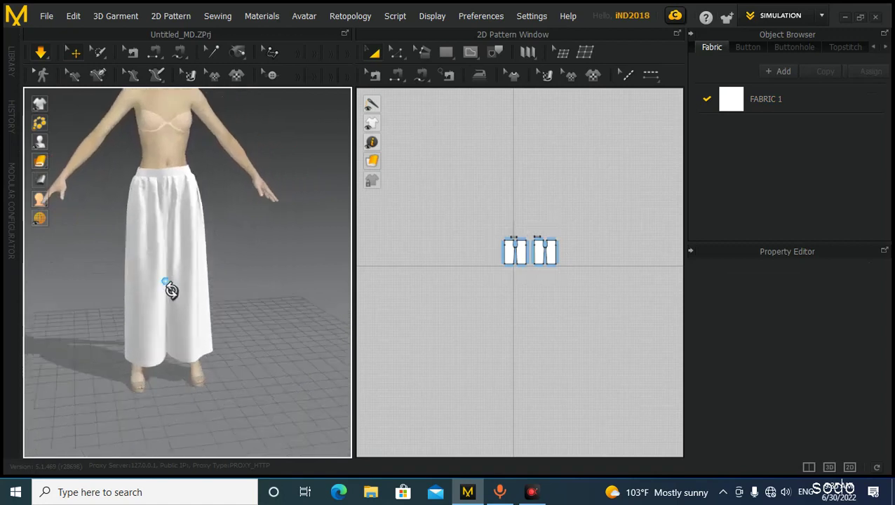
- Tug the hem of one trouser leg during simulation and frame the pattern pieces in the 2D view
scroll(519, 256, up, 4)
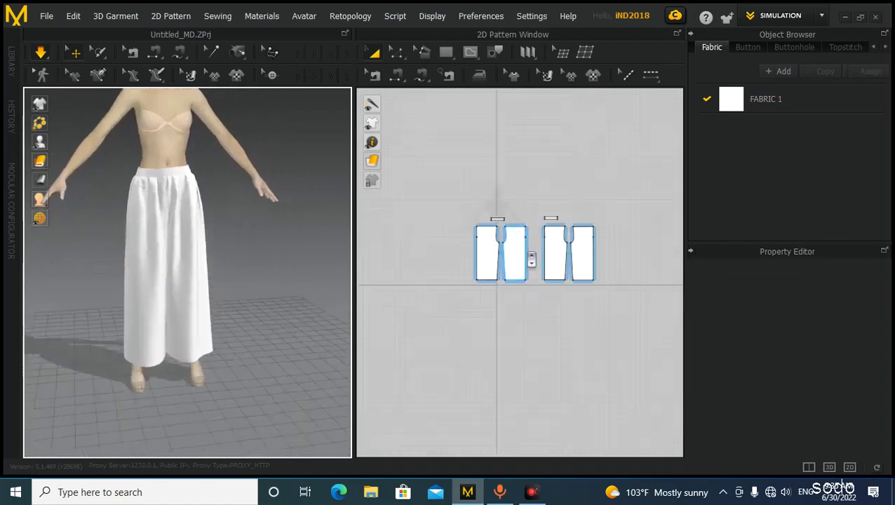
right_drag(236, 343, 196, 354)
drag(186, 351, 184, 347)
scroll(121, 304, down, 1)
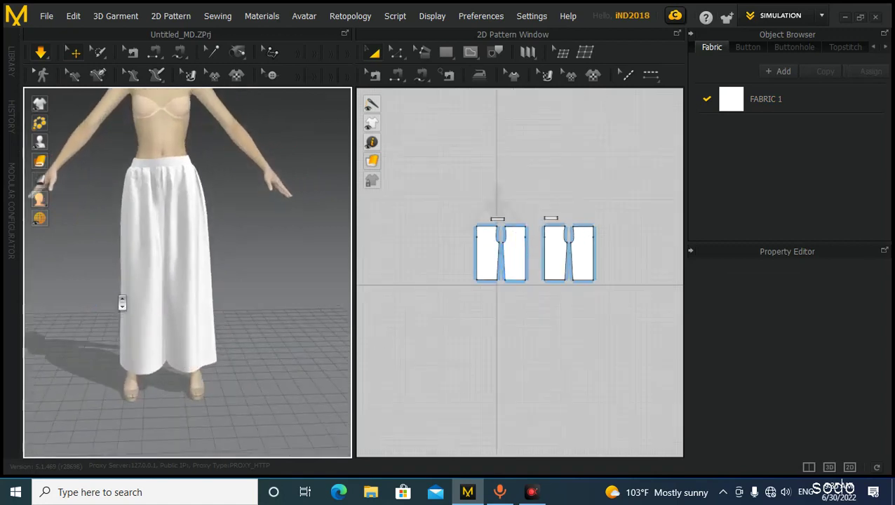
middle_drag(492, 304, 471, 299)
scroll(471, 298, up, 3)
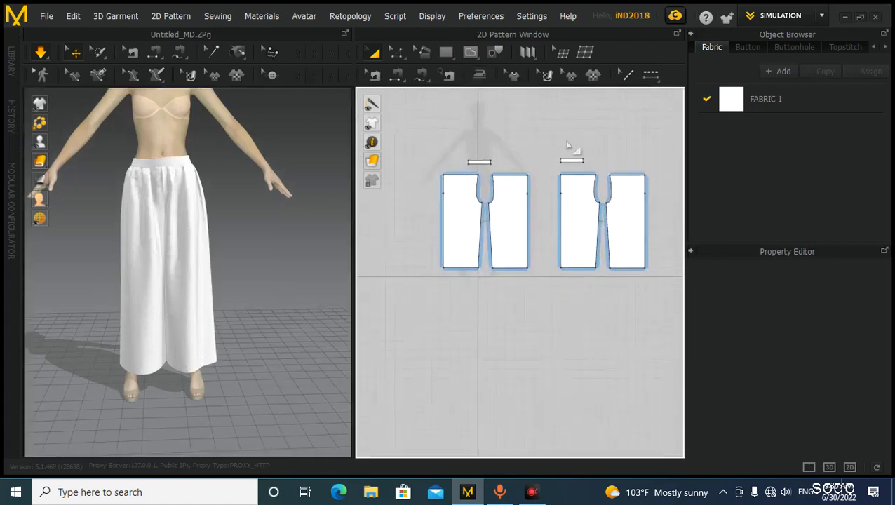
- Activate the Add Point/Split Line tool for working on the front trouser outlines
scroll(501, 195, up, 3)
right_drag(501, 196, 541, 279)
scroll(504, 246, down, 3)
click(395, 52)
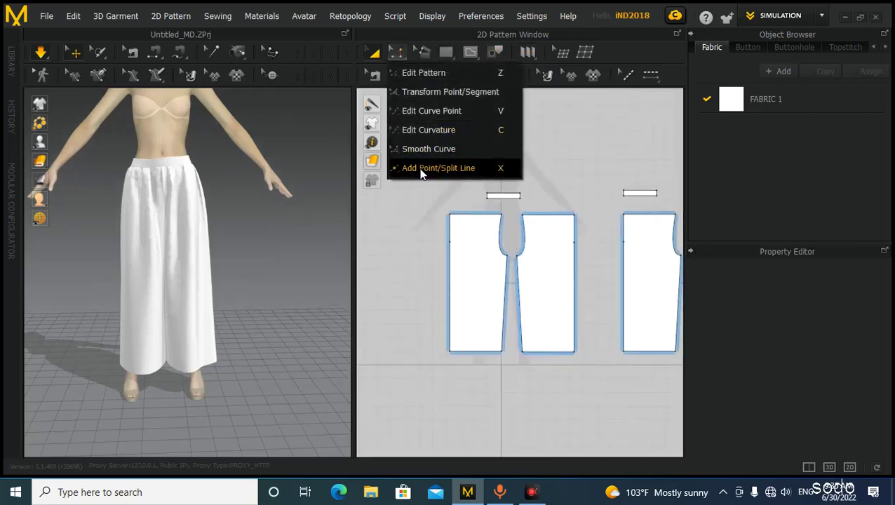
click(422, 169)
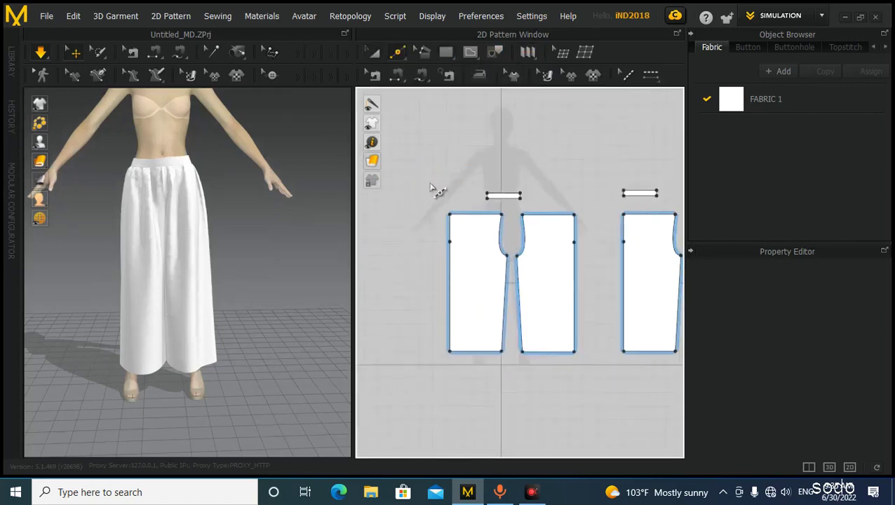
click(397, 55)
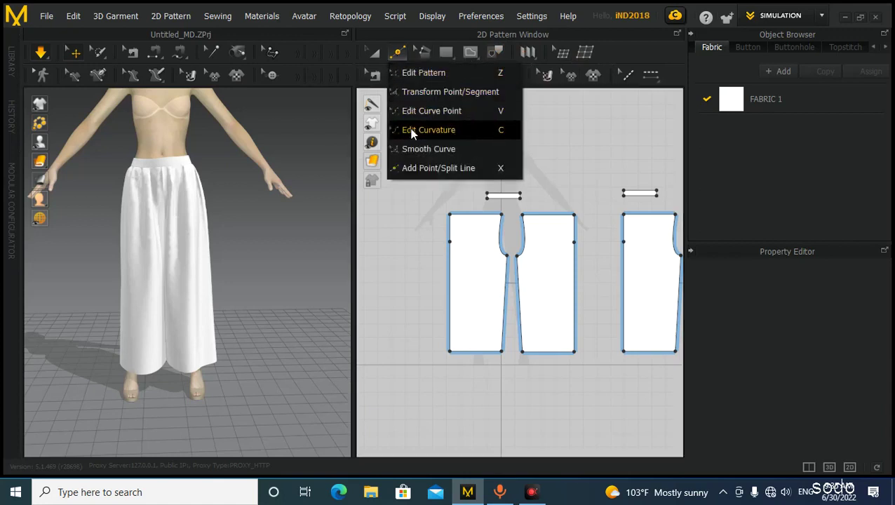
click(407, 167)
click(400, 53)
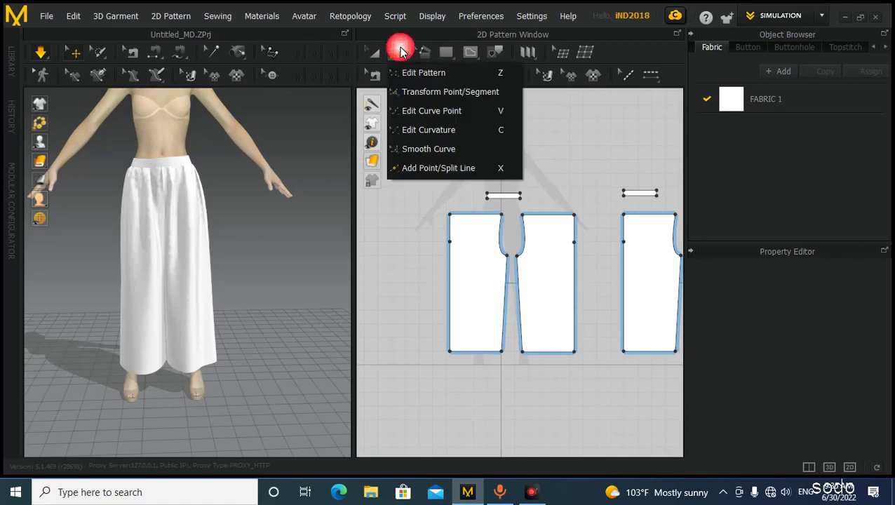
click(418, 51)
click(448, 50)
click(454, 57)
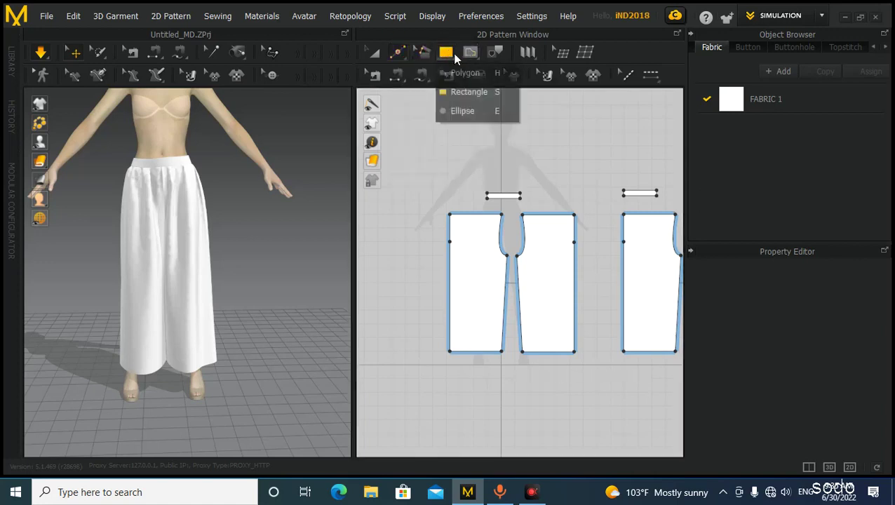
click(401, 56)
click(408, 192)
click(450, 244)
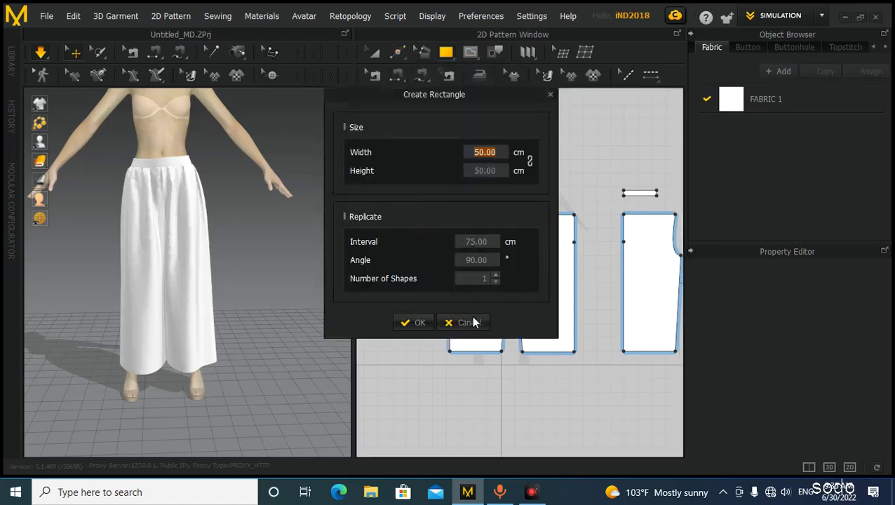
click(414, 322)
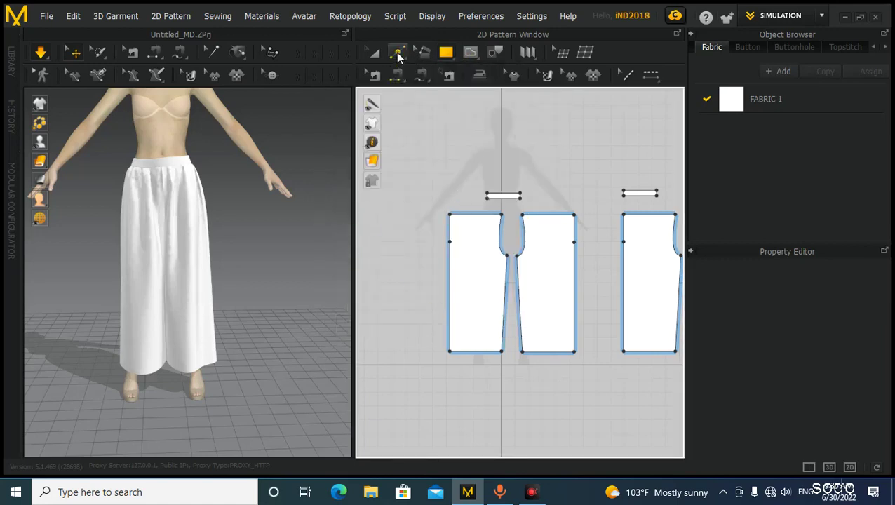
- Split the waist edge of the left-hand front trouser piece uniformly into 12 segments
click(397, 52)
scroll(475, 224, up, 3)
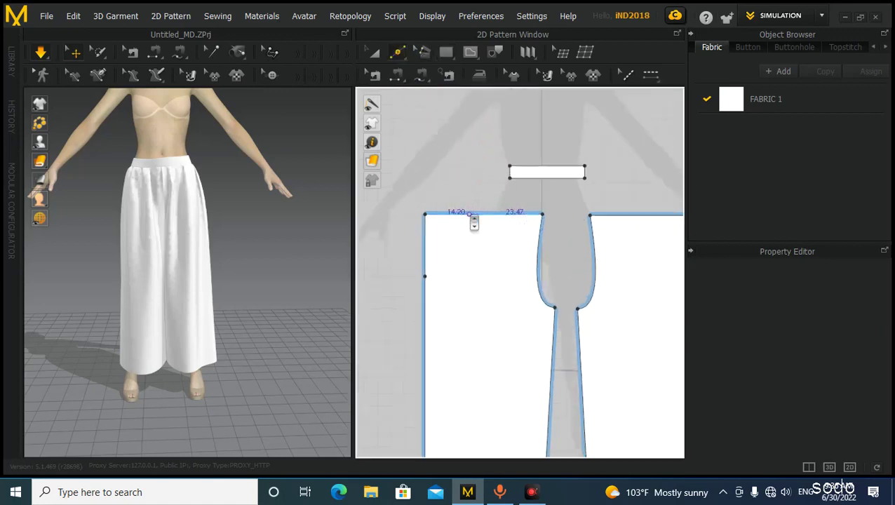
scroll(479, 223, down, 1)
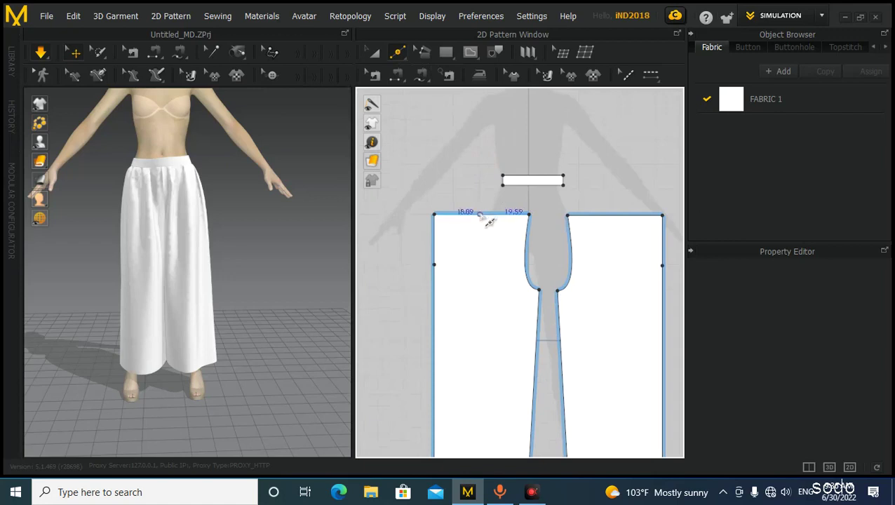
right_click(480, 215)
drag(487, 99, 312, 84)
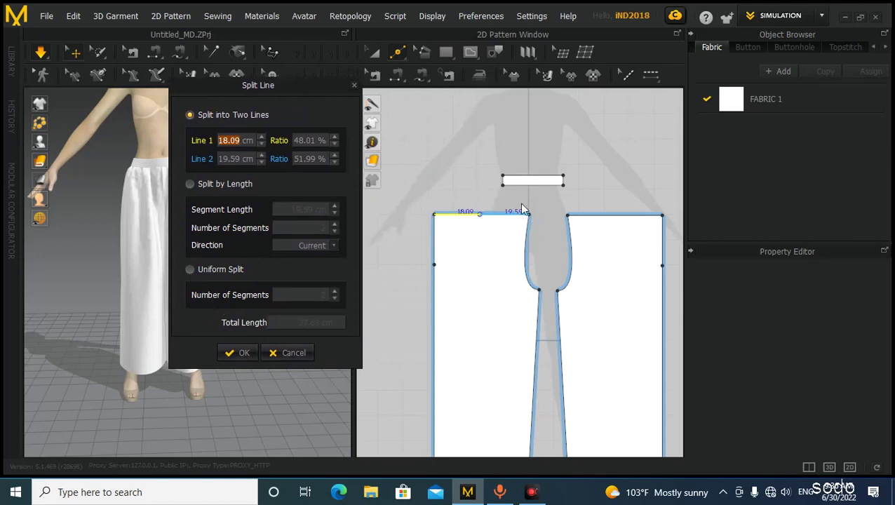
click(189, 269)
click(286, 289)
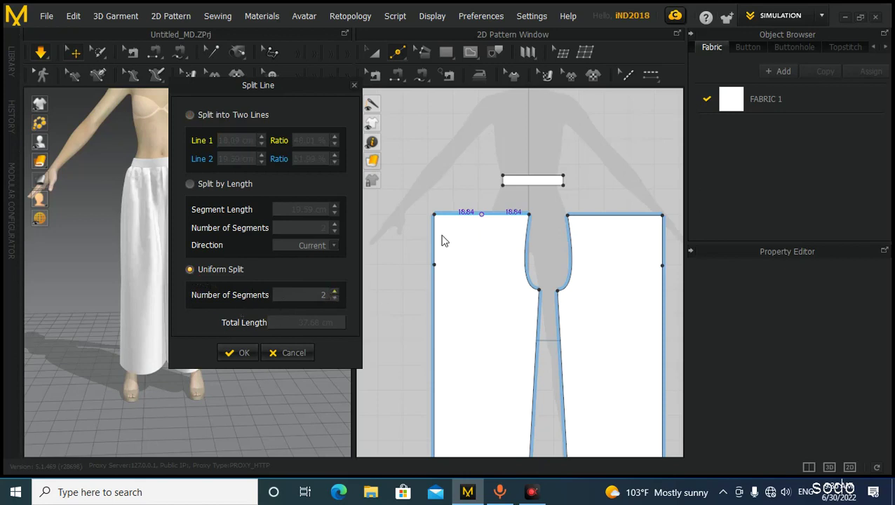
click(334, 291)
click(334, 291)
click(334, 291)
click(334, 291)
click(334, 291)
click(333, 291)
click(333, 291)
click(334, 292)
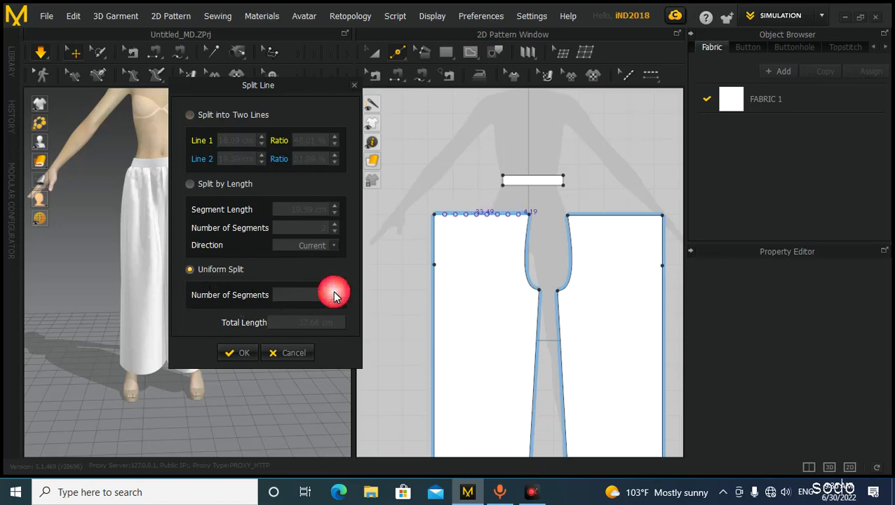
click(334, 292)
click(334, 292)
click(335, 292)
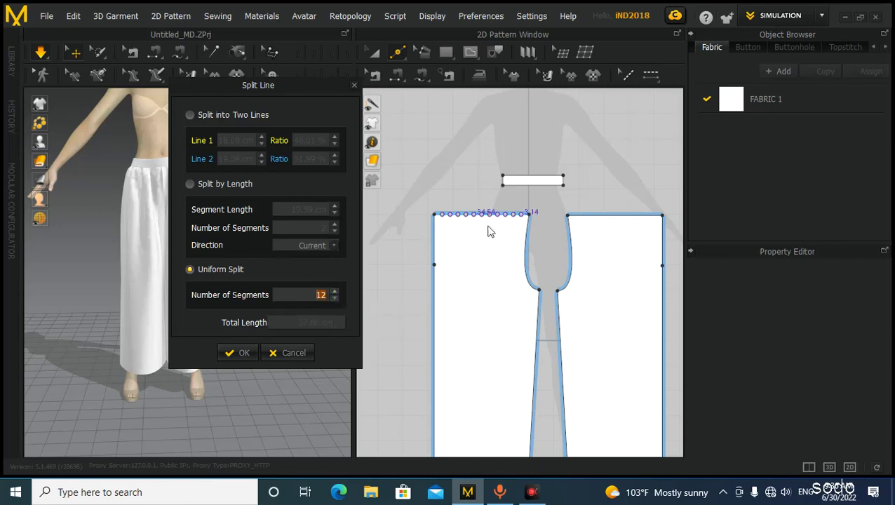
click(242, 353)
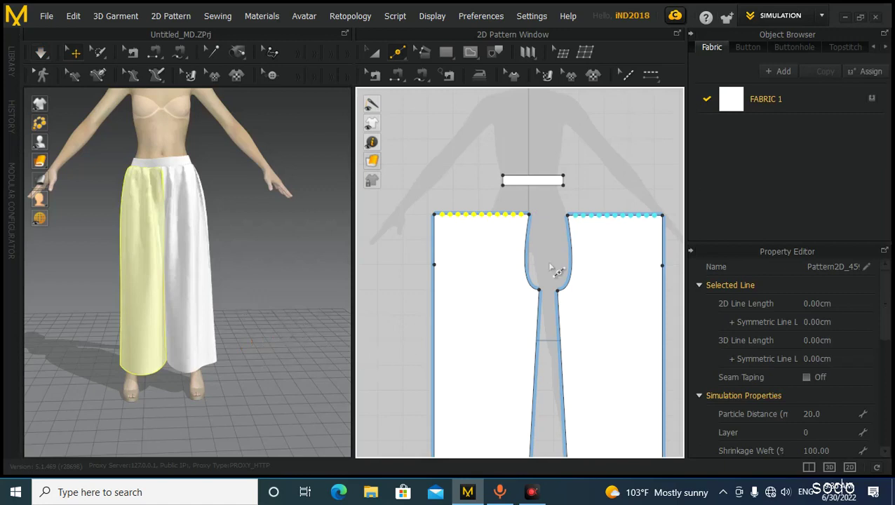
- Inspect the new split points along the waist edges of both front trouser pieces, leaving no piece selected
scroll(594, 235, down, 4)
middle_drag(595, 236, 570, 185)
scroll(575, 206, up, 5)
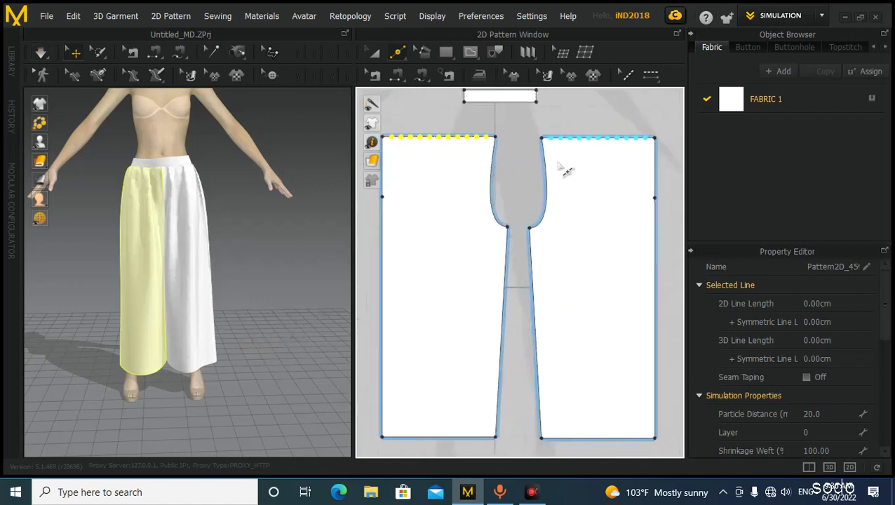
right_drag(625, 190, 646, 208)
scroll(489, 200, down, 2)
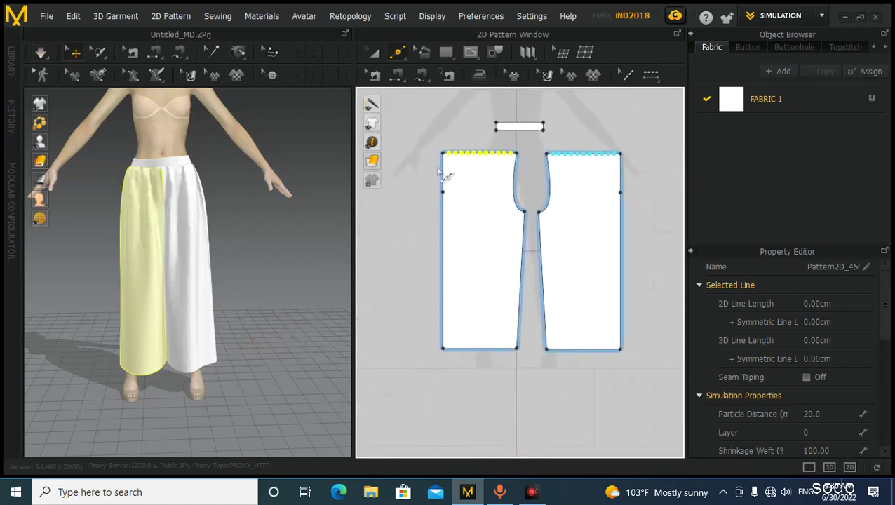
scroll(477, 189, up, 2)
scroll(480, 194, down, 1)
click(373, 52)
click(477, 177)
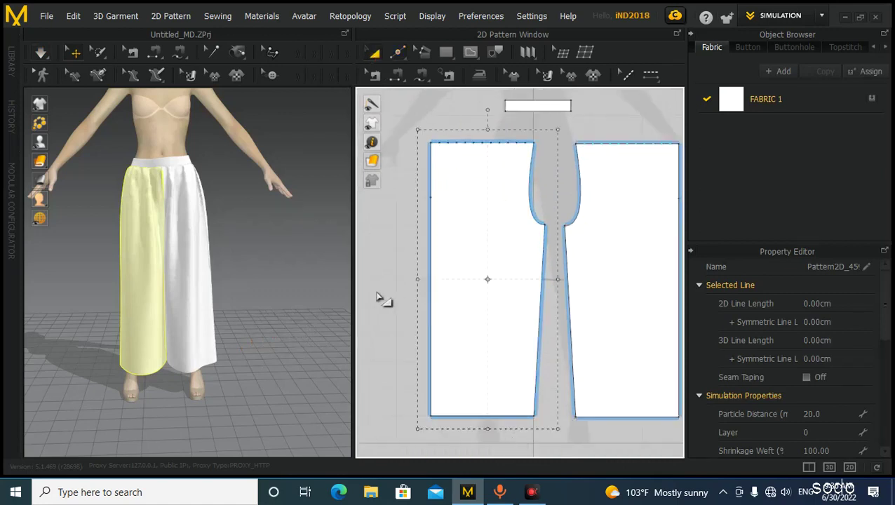
click(513, 176)
right_drag(511, 210, 510, 224)
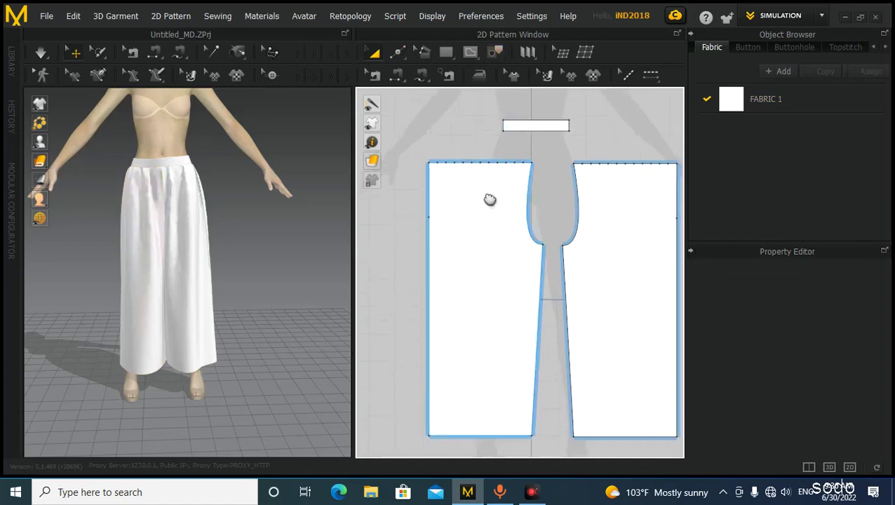
- Display the pattern line lengths and examine the segment lengths along the split waist edge
scroll(469, 172, up, 3)
scroll(480, 209, down, 2)
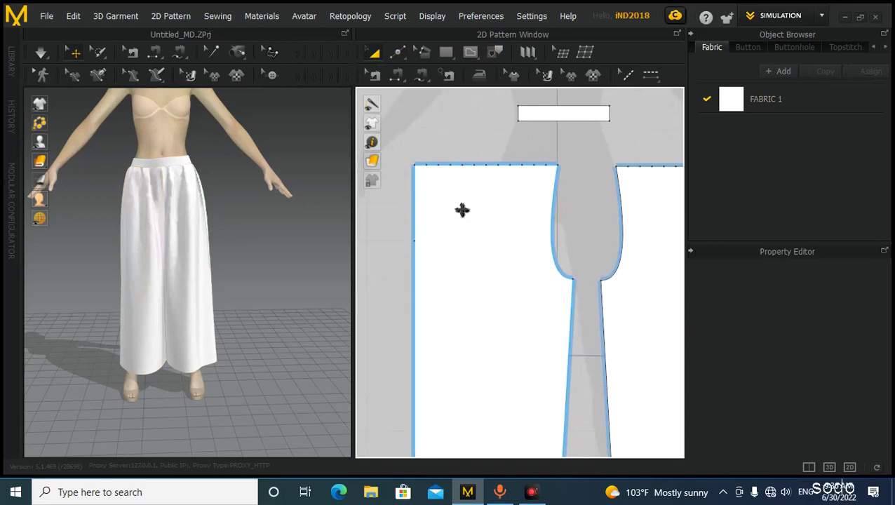
scroll(462, 208, up, 5)
scroll(465, 204, down, 3)
scroll(446, 224, down, 5)
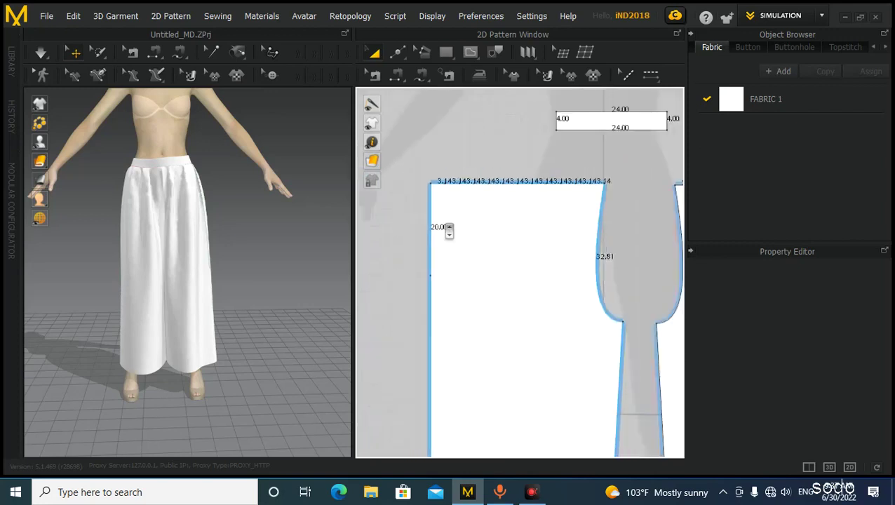
mouse_move(471, 215)
right_down()
mouse_move(465, 243)
mouse_move(484, 217)
right_up()
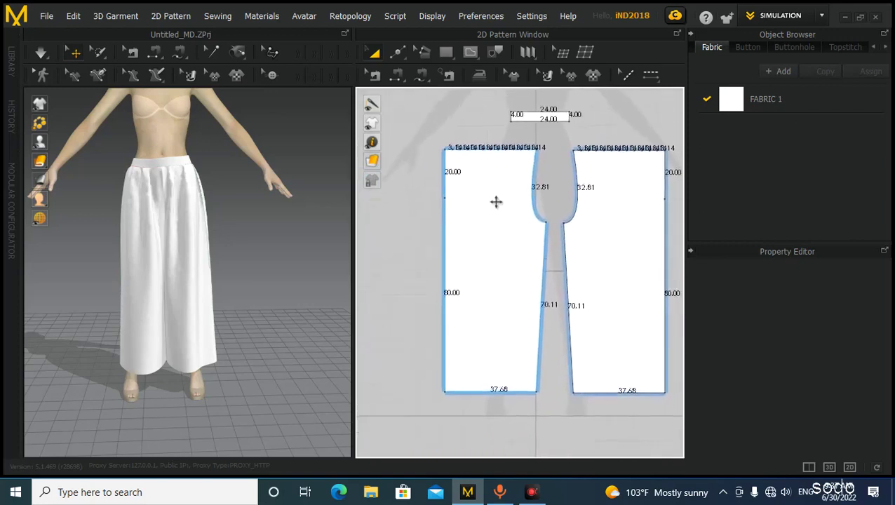
scroll(483, 172, up, 4)
scroll(478, 226, down, 2)
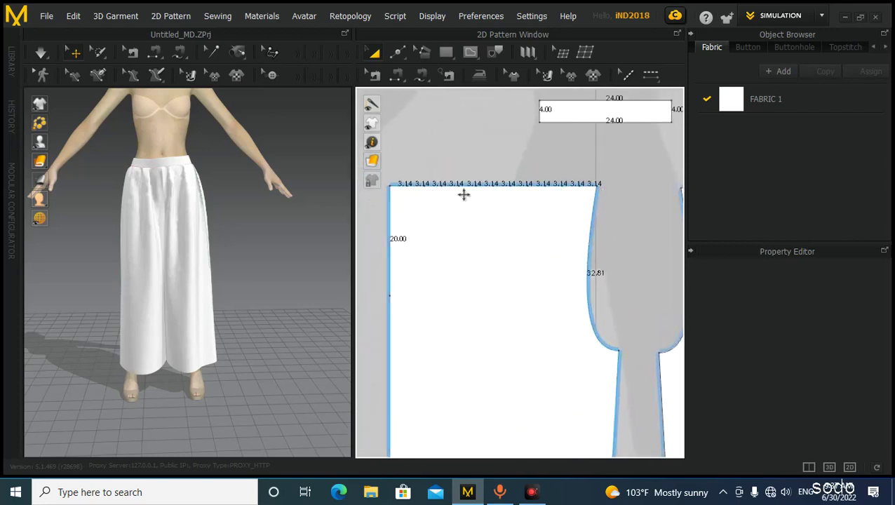
scroll(499, 212, down, 1)
right_drag(499, 212, 501, 165)
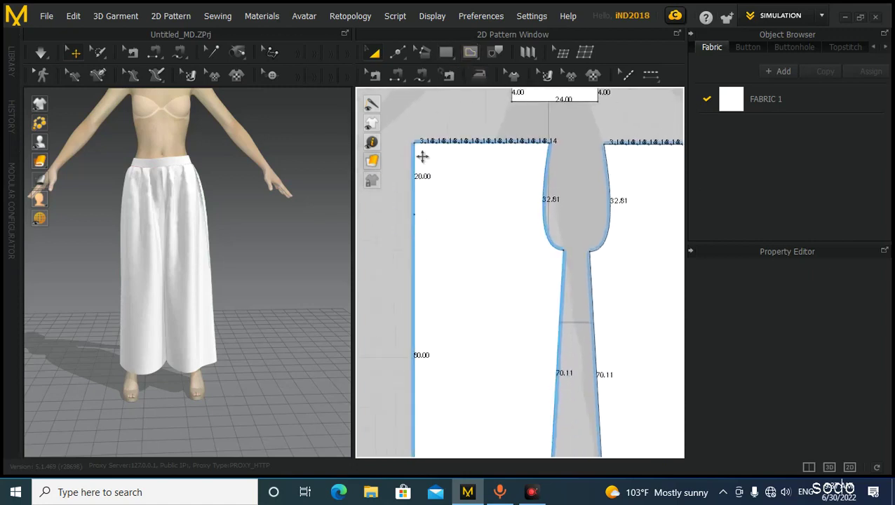
- Delete the extra point on the outer side edge of the left-hand front piece using Edit Pattern
click(397, 53)
click(429, 121)
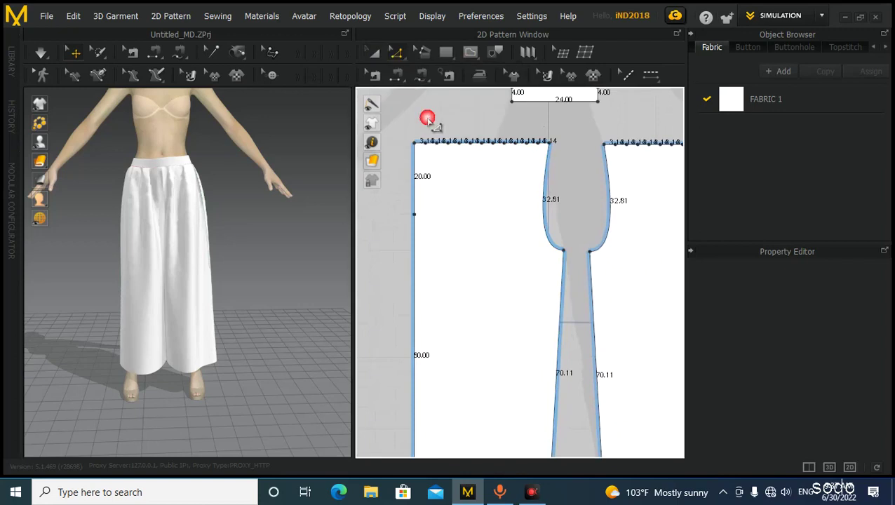
scroll(433, 197, down, 1)
middle_drag(469, 290, 476, 268)
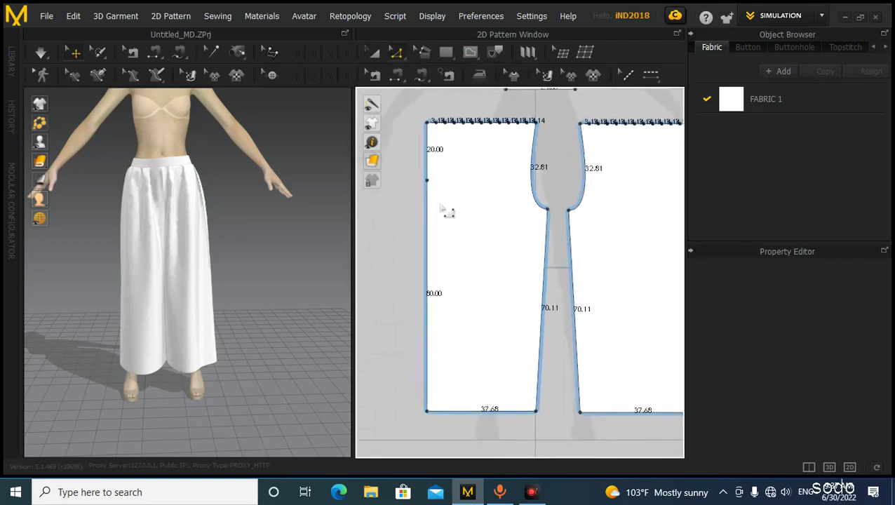
click(428, 166)
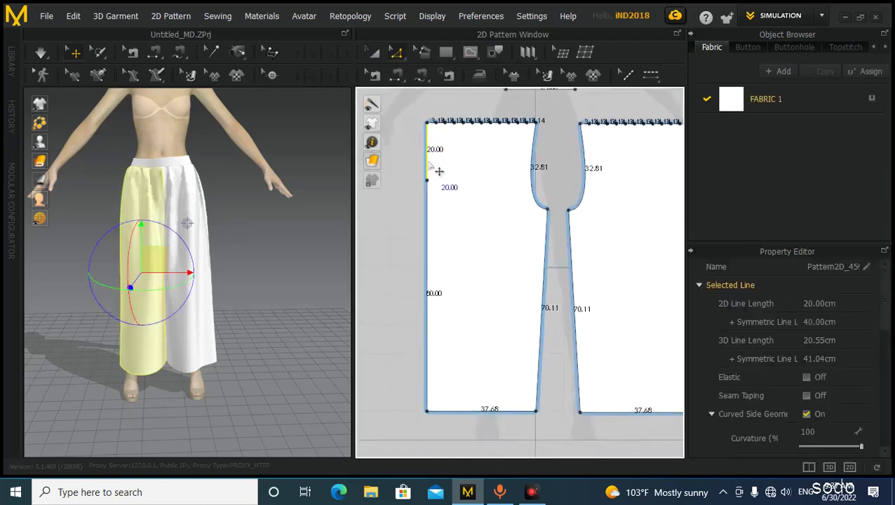
click(425, 194)
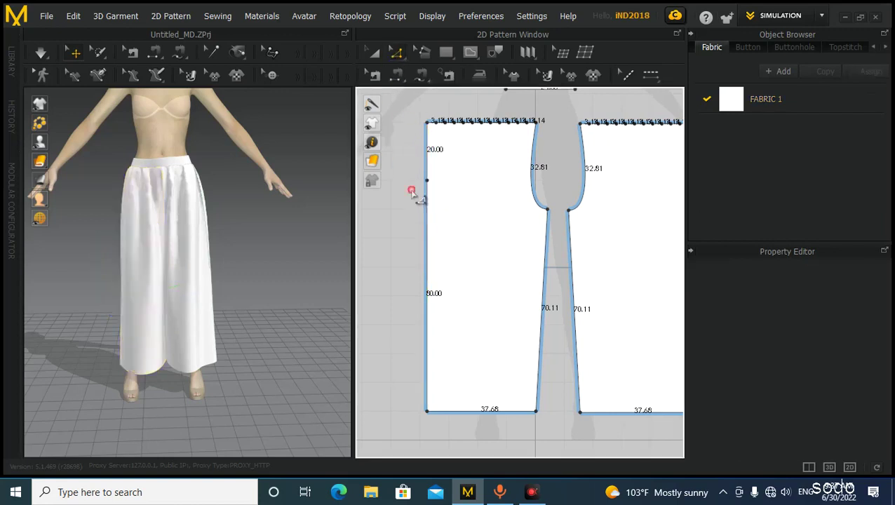
click(426, 180)
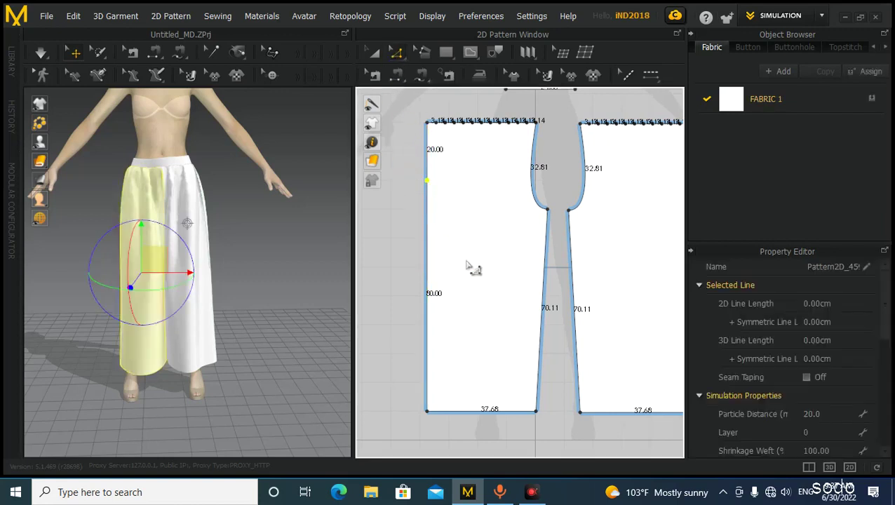
right_click(434, 182)
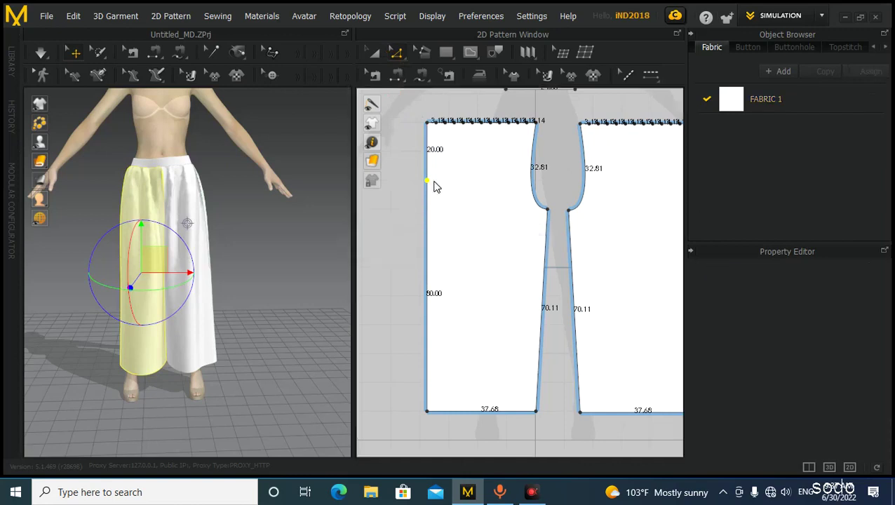
key(Delete)
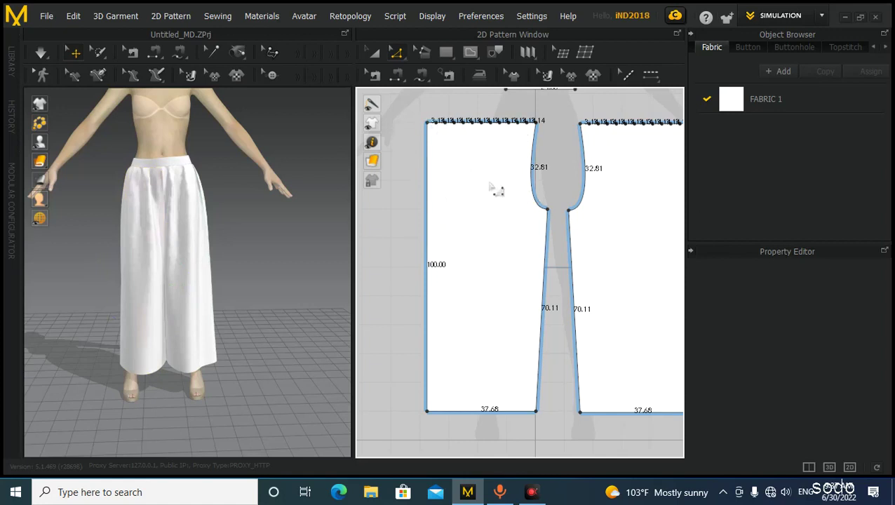
click(427, 209)
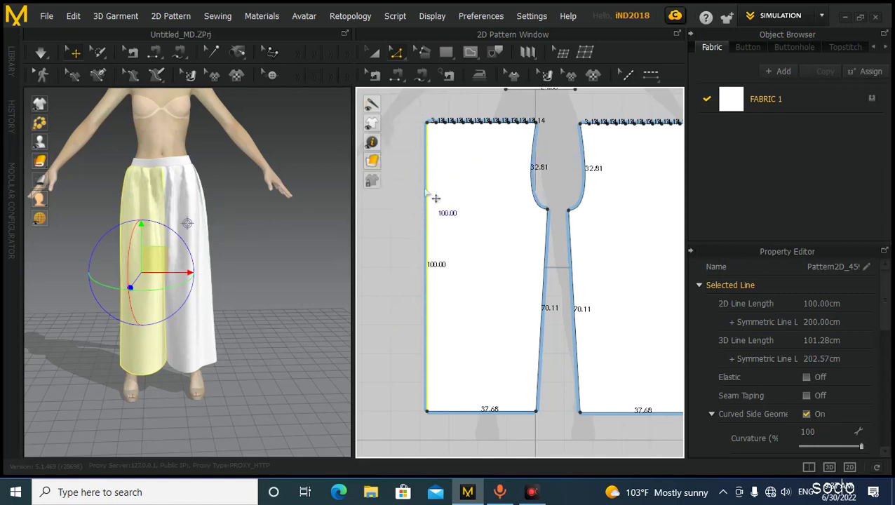
scroll(435, 291, down, 1)
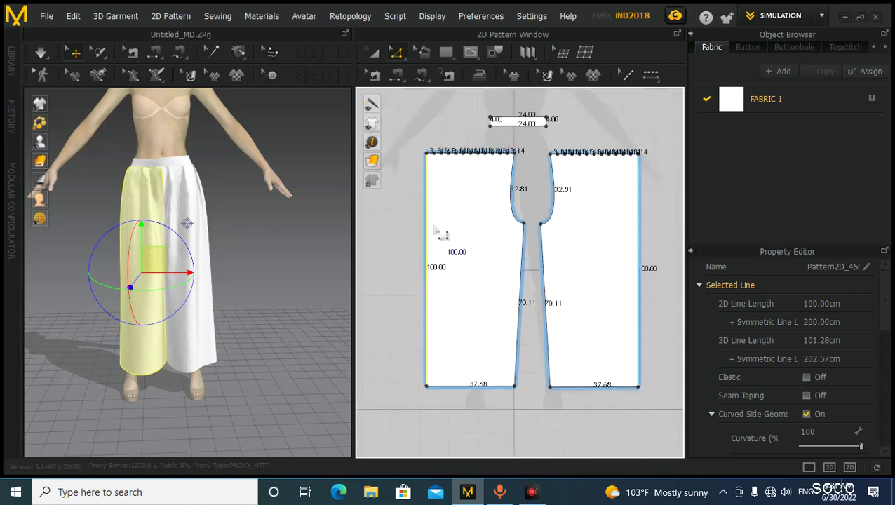
right_click(426, 248)
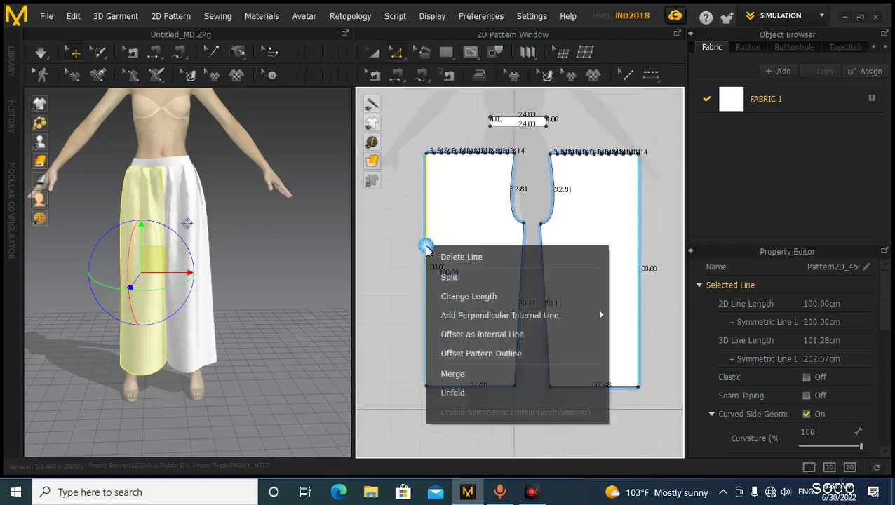
click(387, 225)
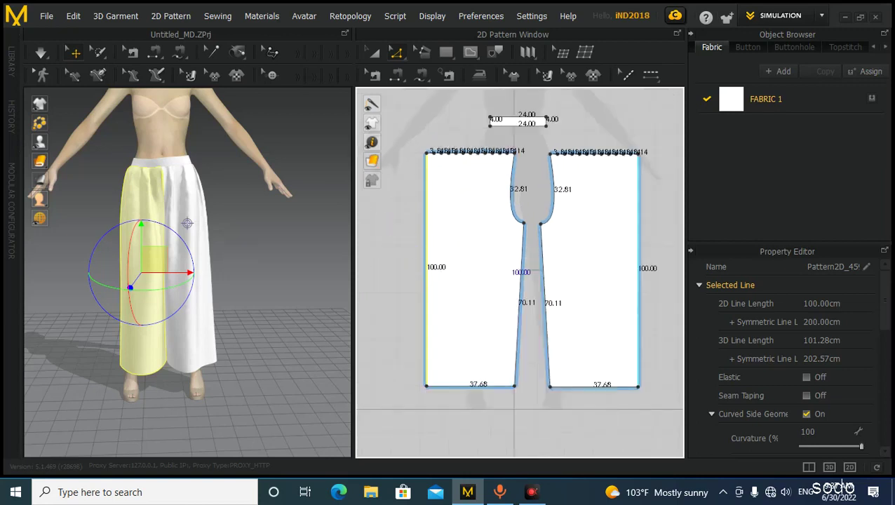
right_click(429, 232)
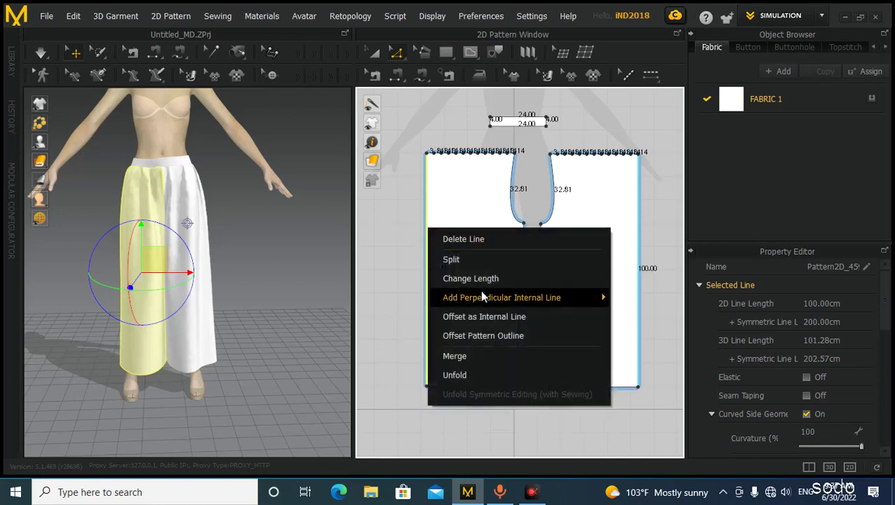
click(501, 317)
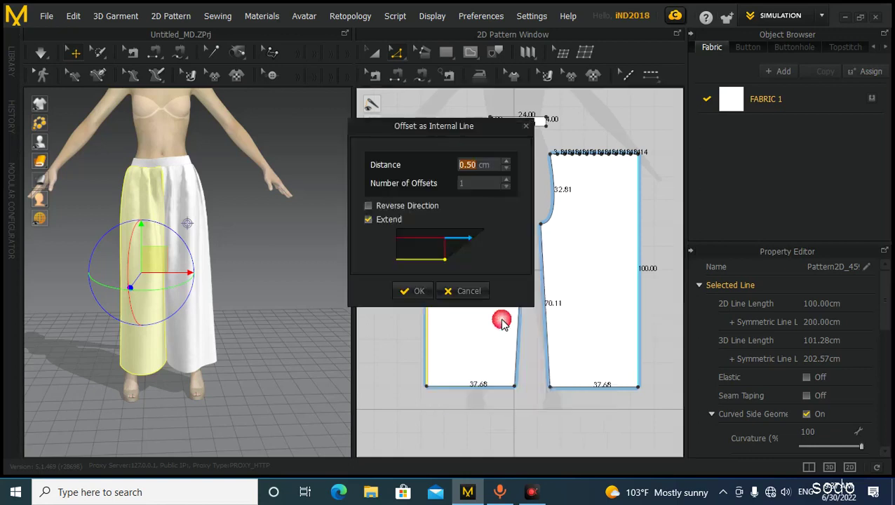
drag(485, 123, 332, 124)
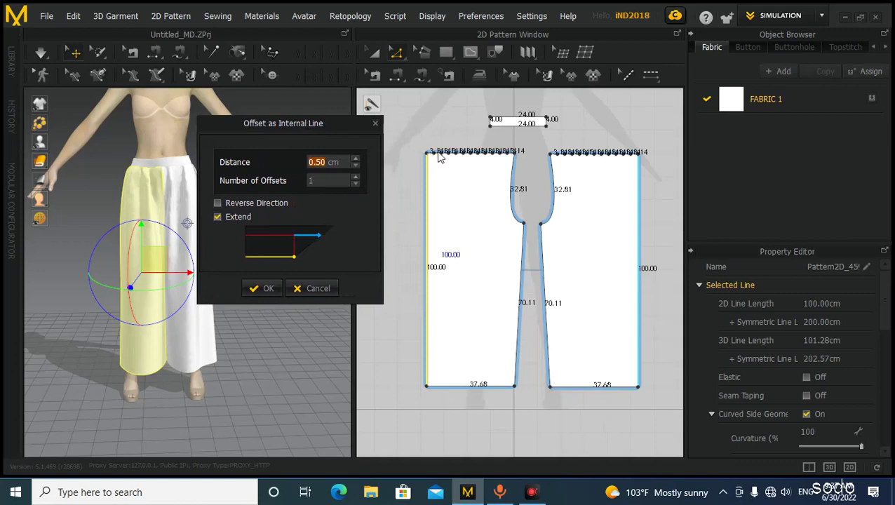
click(375, 124)
scroll(429, 144, up, 6)
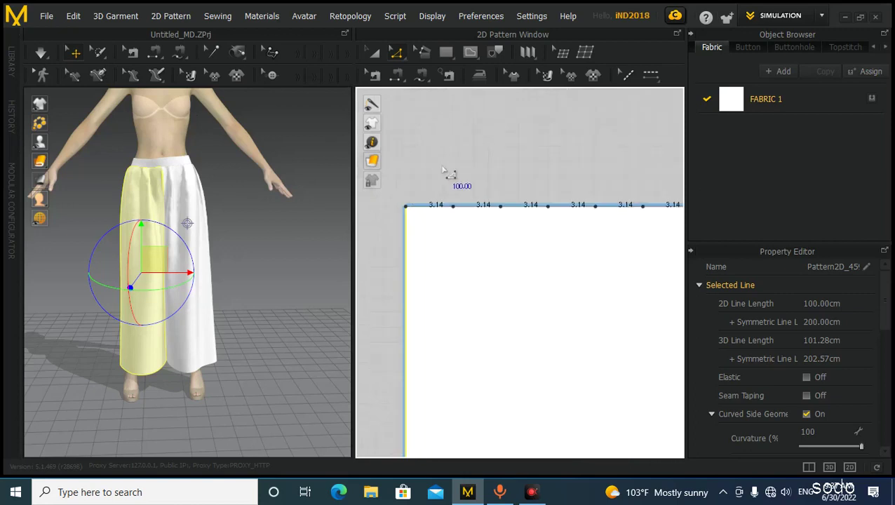
scroll(463, 210, down, 6)
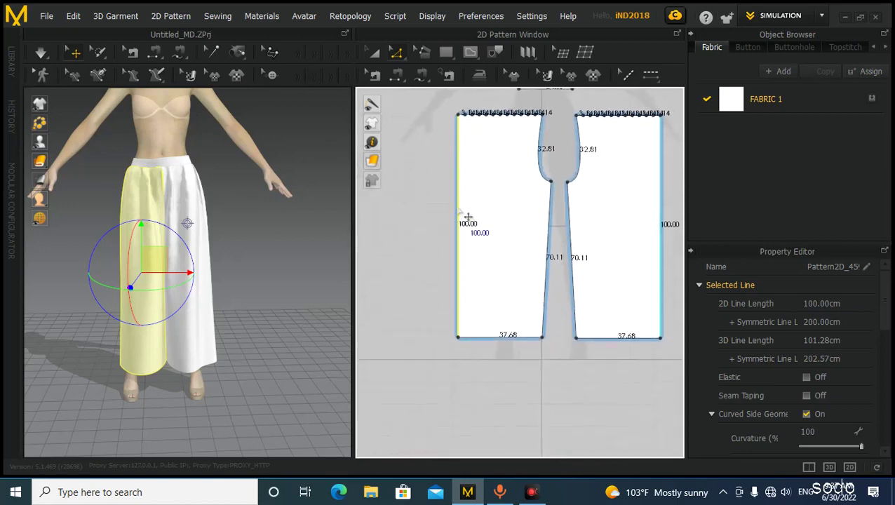
- Offset the outer side edge of the left-hand front piece as 11 internal lines at a distance of 3.14 cm
right_click(461, 211)
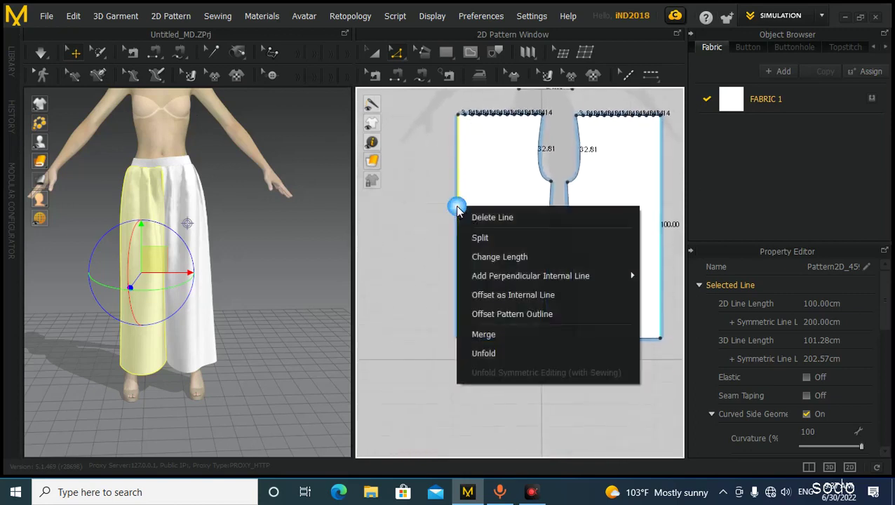
click(519, 293)
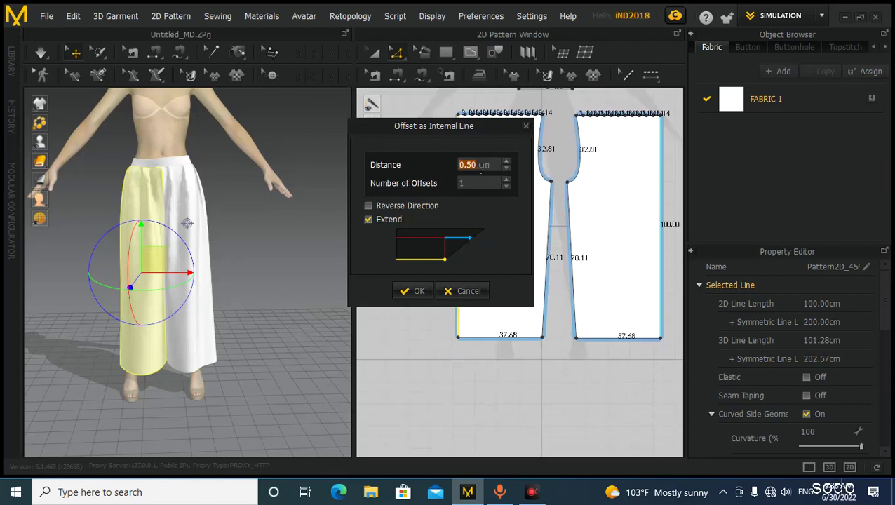
drag(473, 135, 286, 134)
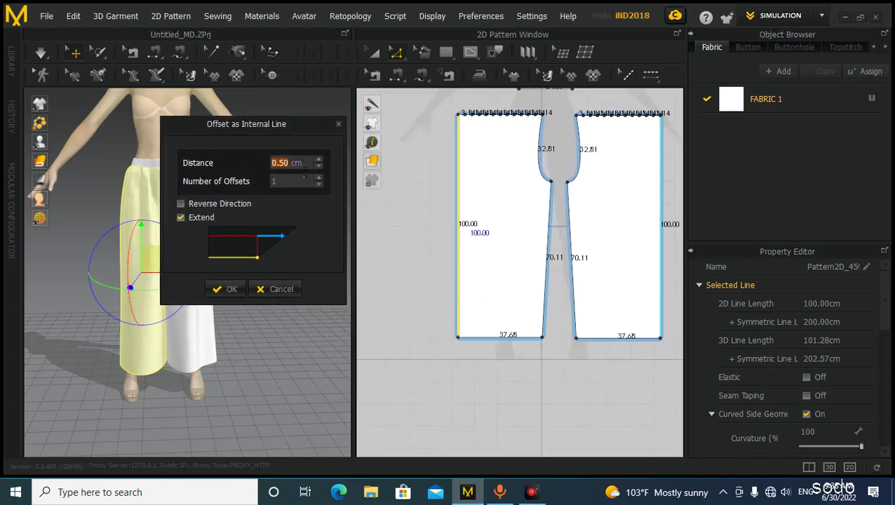
text(3)
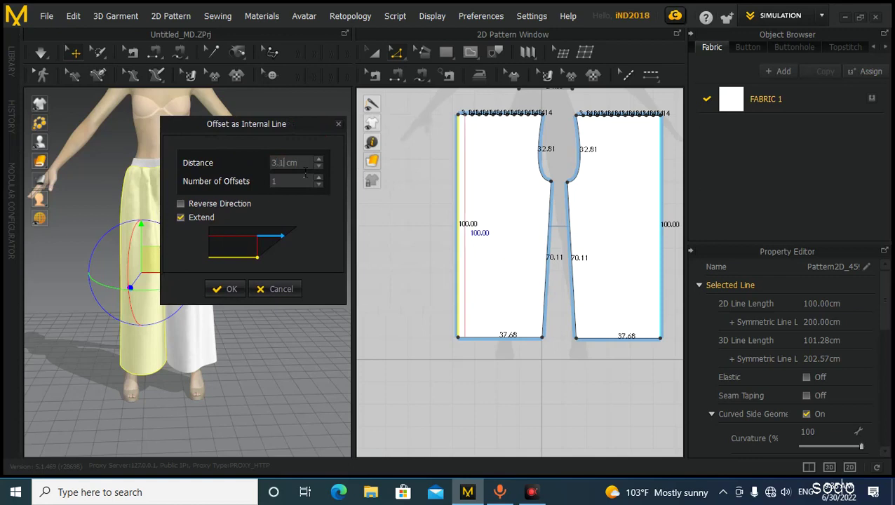
click(319, 177)
click(319, 176)
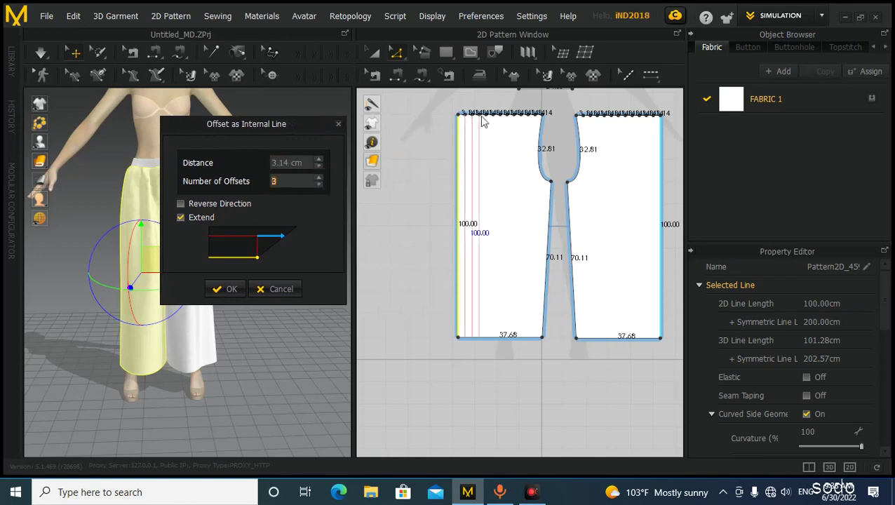
click(319, 177)
click(319, 177)
click(319, 176)
click(319, 176)
click(319, 177)
click(319, 178)
click(318, 177)
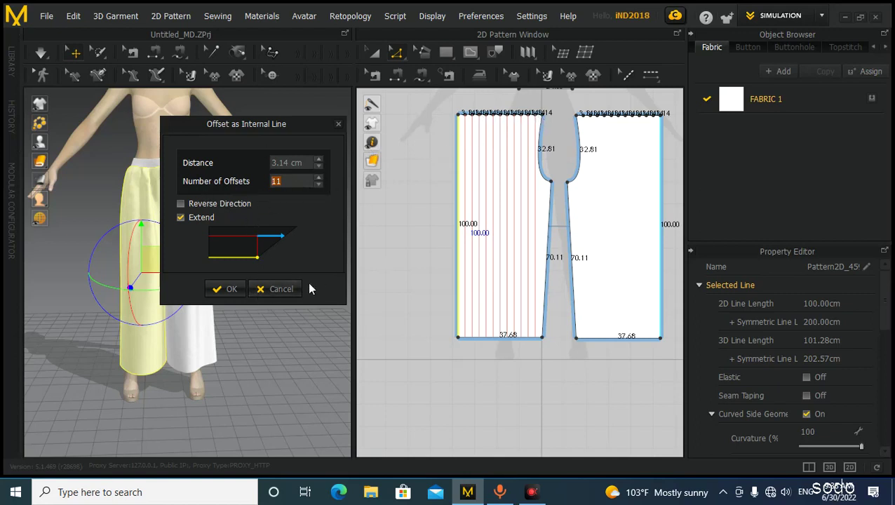
click(231, 288)
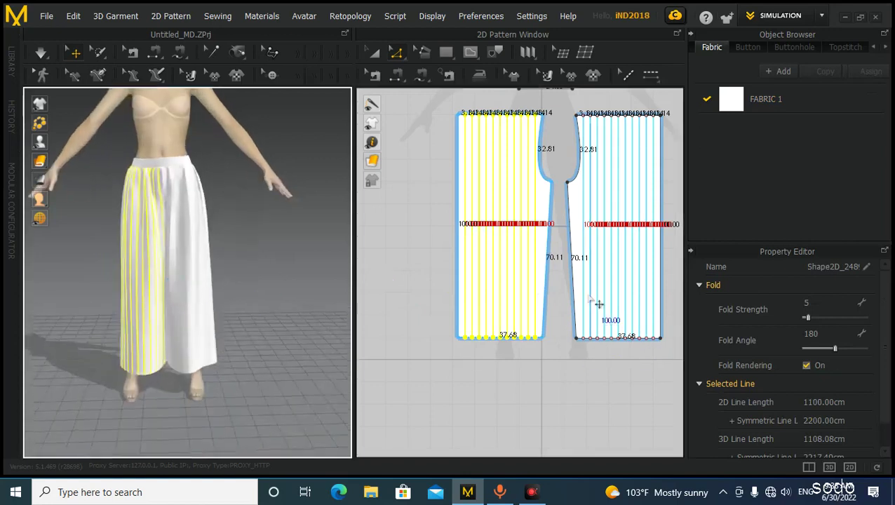
- Examine the vertical internal lines on both front trouser pieces and their alignment with the waist split points
scroll(590, 302, down, 1)
scroll(590, 301, up, 1)
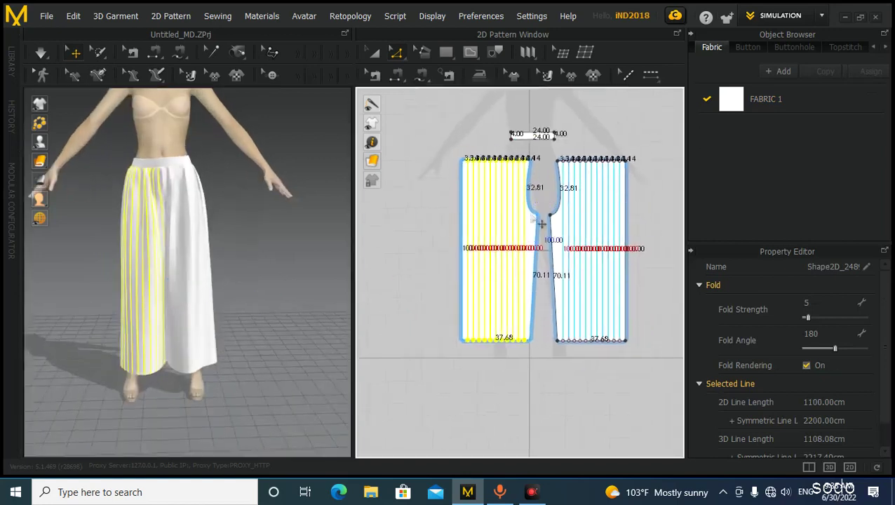
scroll(536, 219, down, 4)
middle_drag(537, 220, 445, 207)
middle_drag(532, 175, 574, 185)
middle_drag(531, 222, 535, 218)
scroll(536, 219, up, 1)
right_drag(237, 255, 315, 252)
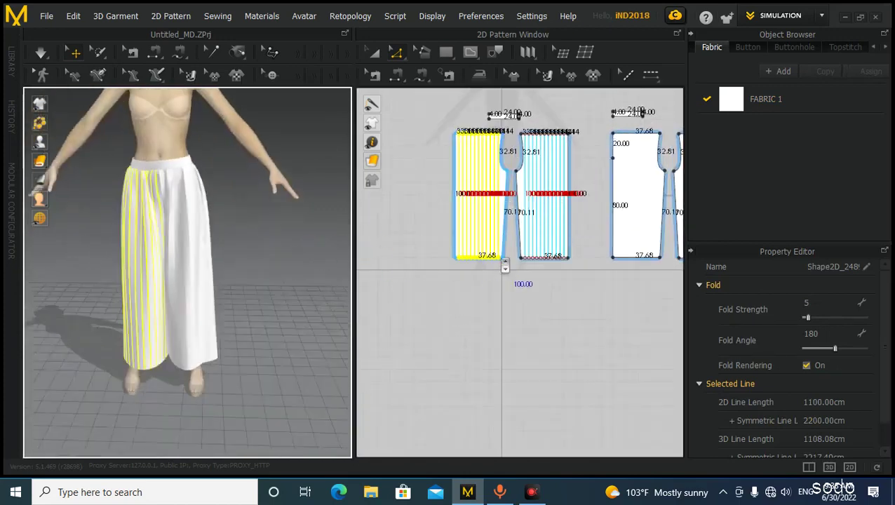
scroll(508, 287, up, 3)
scroll(509, 287, down, 2)
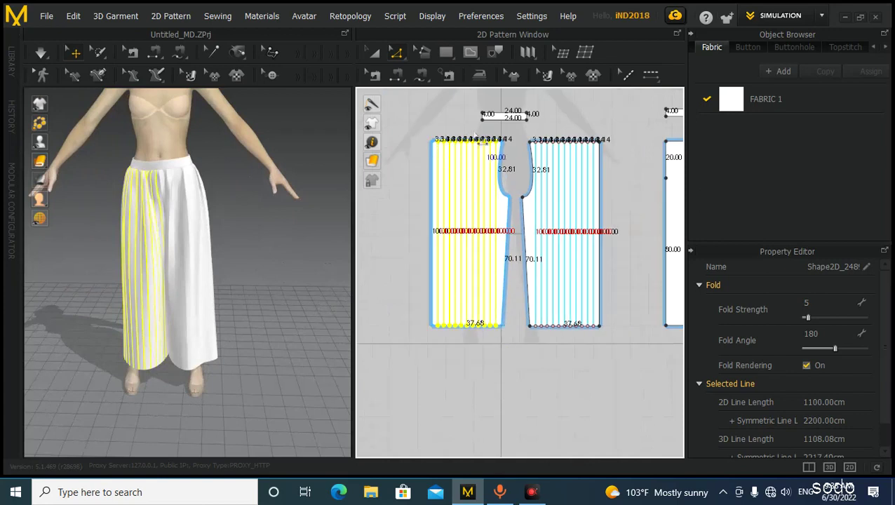
scroll(463, 168, up, 3)
scroll(476, 235, down, 2)
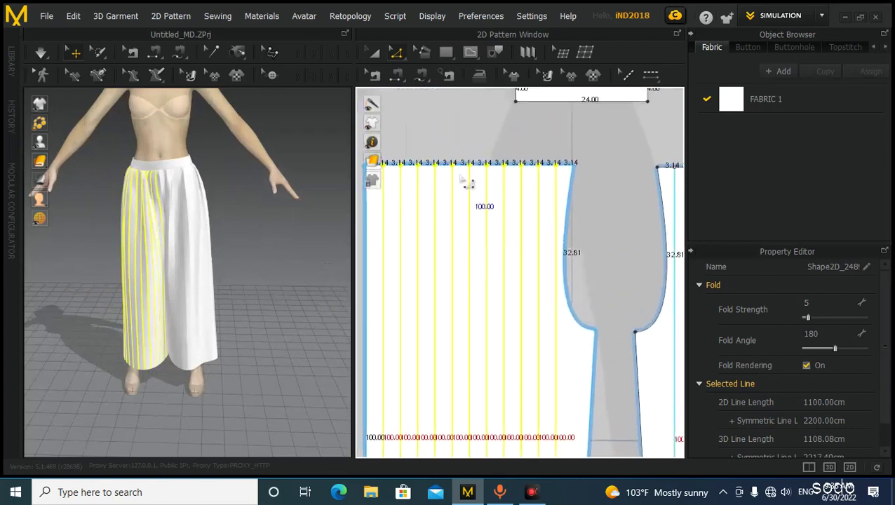
scroll(462, 202, down, 1)
middle_drag(501, 263, 519, 198)
scroll(502, 235, down, 1)
scroll(478, 253, down, 1)
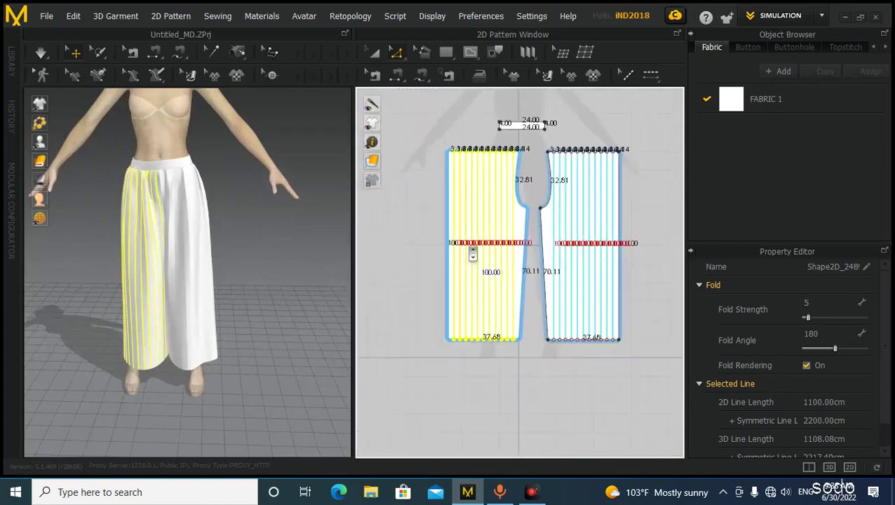
middle_drag(473, 252, 461, 218)
scroll(460, 220, up, 1)
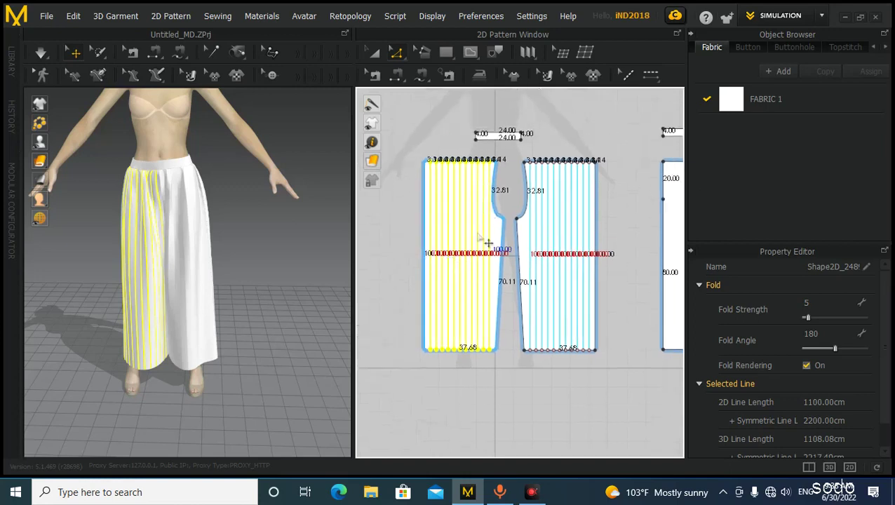
scroll(477, 273, up, 2)
middle_drag(493, 273, 508, 266)
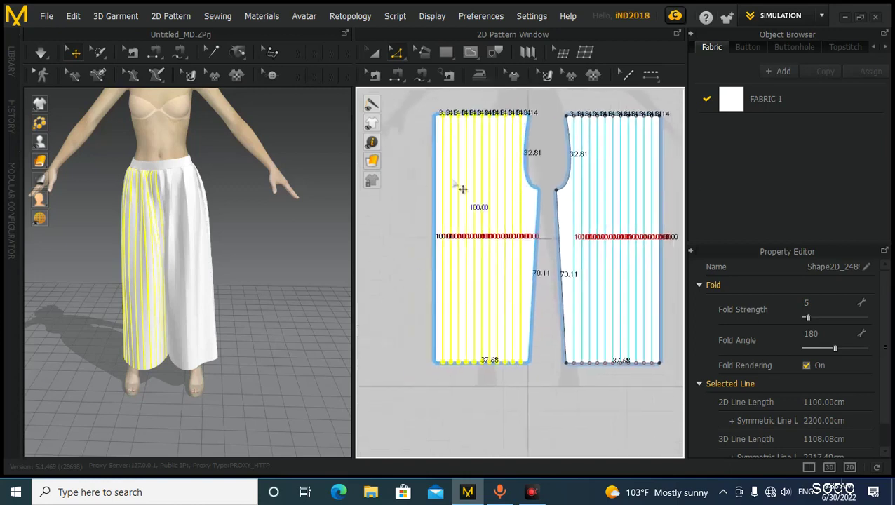
- Switch to Transform Pattern and clear the selection of the internal lines
click(377, 49)
click(388, 176)
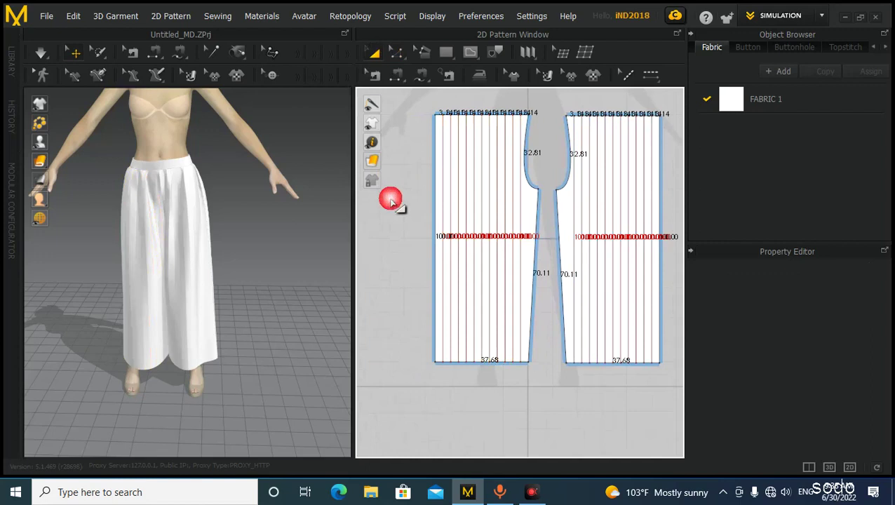
scroll(457, 236, down, 1)
middle_drag(458, 237, 446, 234)
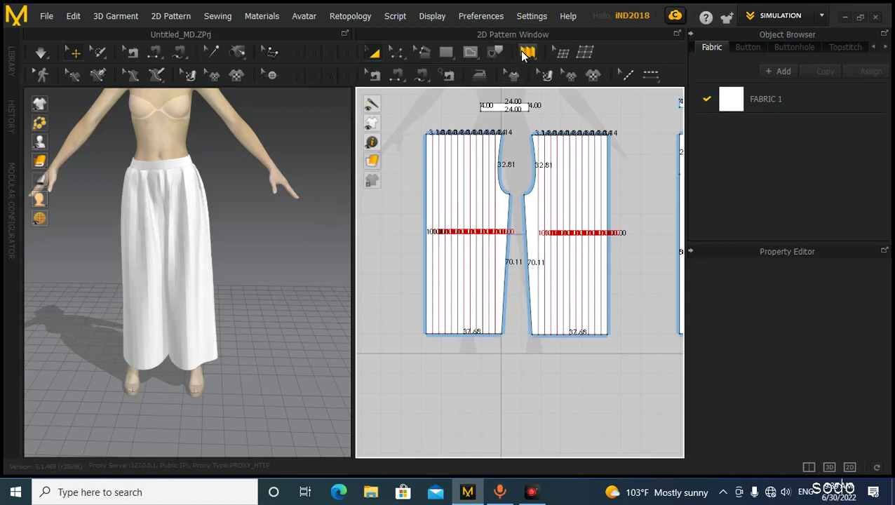
- Show the internal lines on the 3D garment and inspect them along the trouser fronts
mouse_move(324, 267)
right_down()
mouse_move(244, 273)
mouse_move(309, 266)
right_up()
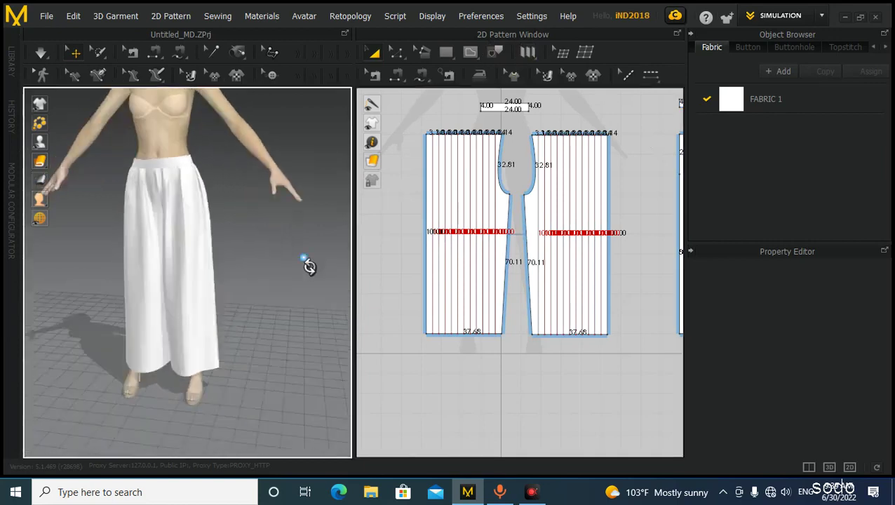
scroll(216, 271, up, 2)
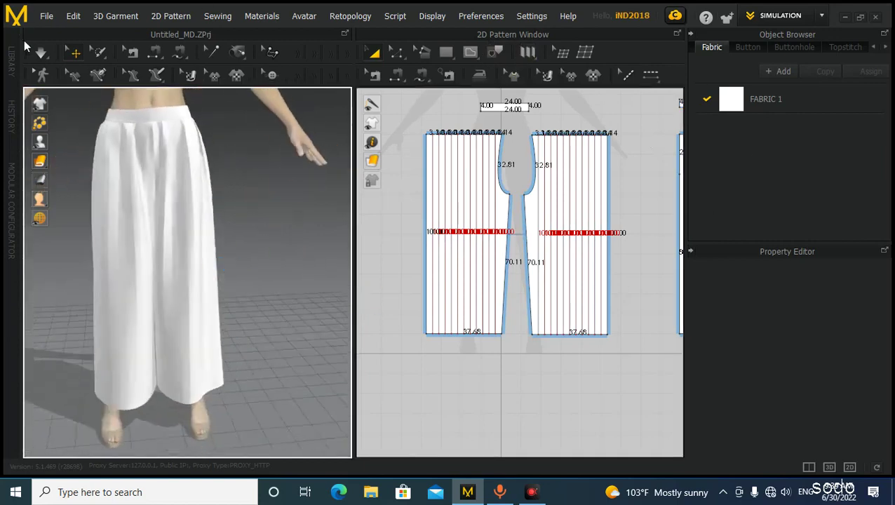
mouse_move(37, 105)
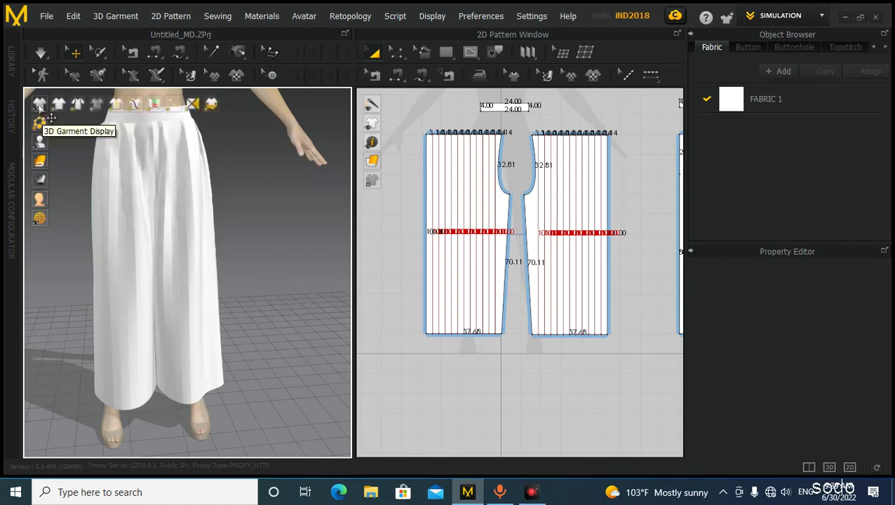
click(102, 106)
scroll(227, 280, up, 3)
right_drag(231, 277, 209, 269)
scroll(133, 263, down, 1)
scroll(143, 260, up, 2)
mouse_move(156, 256)
right_down()
mouse_move(266, 261)
mouse_move(143, 261)
right_up()
- Hide the internal lines on the 3D garment, and turn their display on again
mouse_move(40, 105)
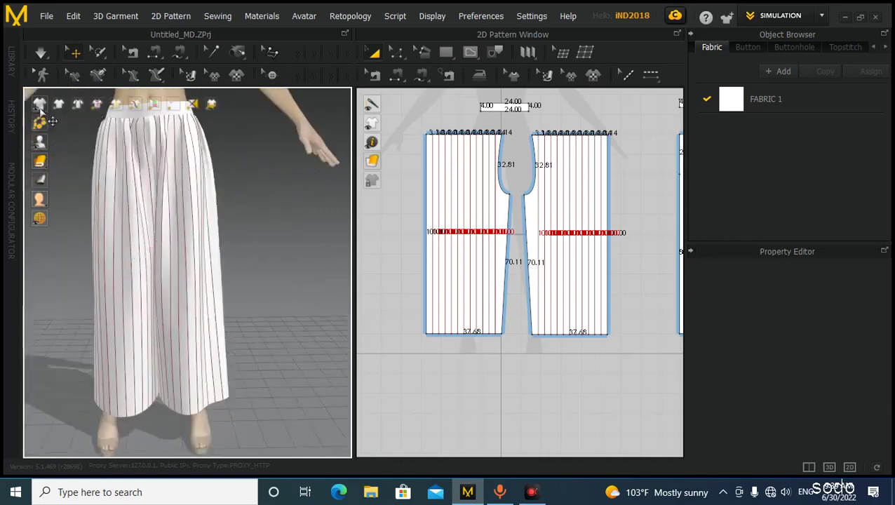
click(95, 105)
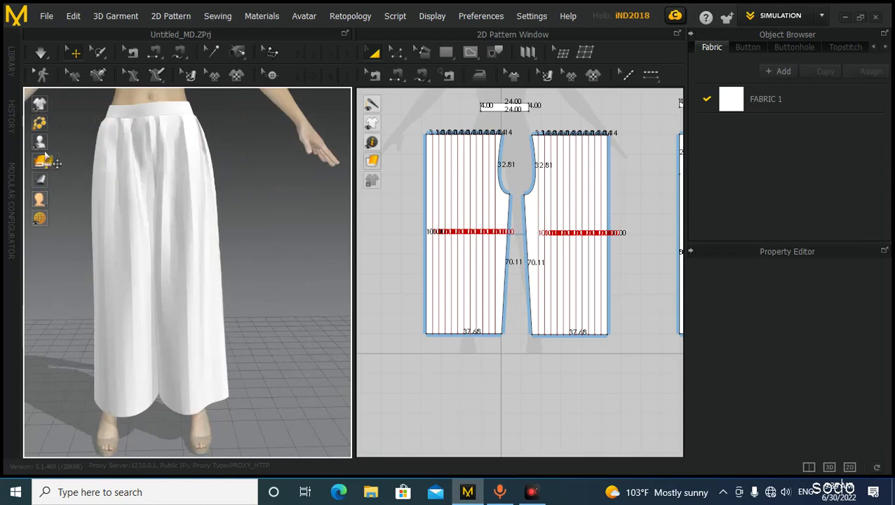
mouse_move(41, 105)
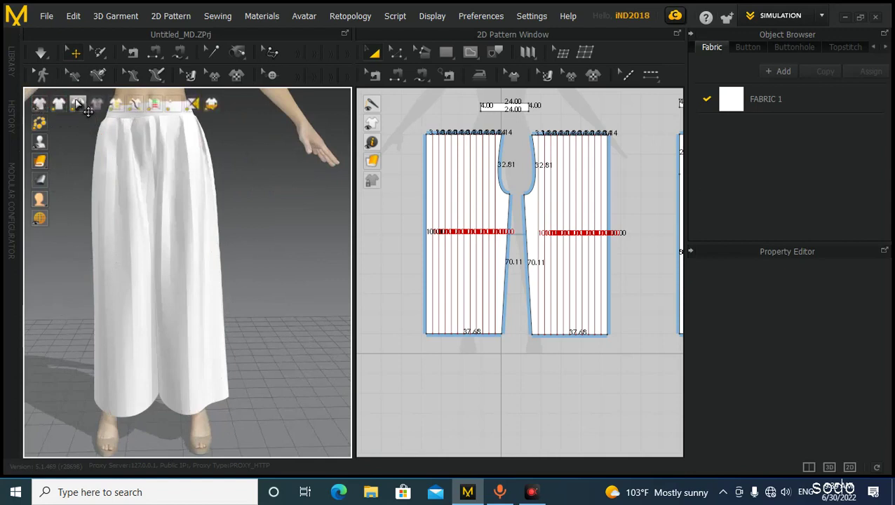
click(112, 108)
- Start the simulation and pull the left-hand trouser leg outward on the avatar to check how the lined front drapes
scroll(231, 214, down, 3)
right_drag(230, 252, 244, 236)
click(158, 263)
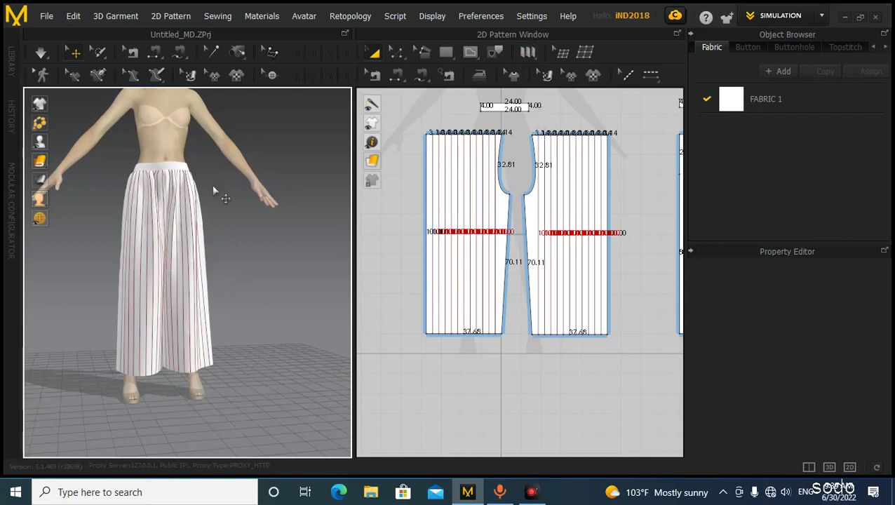
click(39, 56)
scroll(118, 221, up, 2)
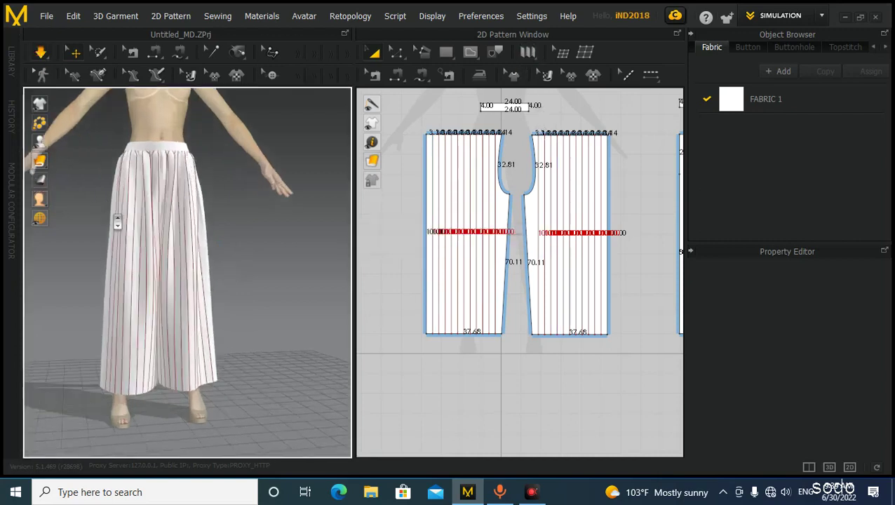
click(233, 314)
right_drag(233, 313, 141, 337)
drag(136, 335, 29, 338)
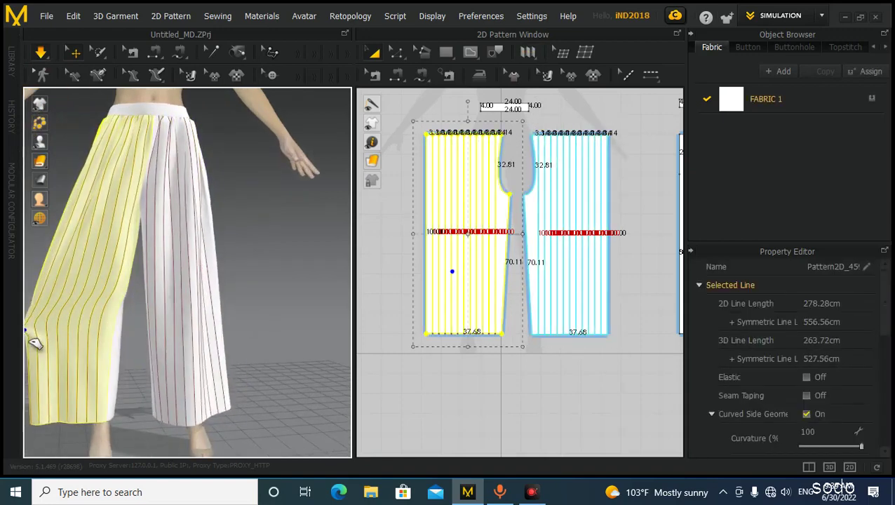
scroll(154, 354, up, 1)
scroll(174, 330, down, 3)
scroll(172, 330, up, 1)
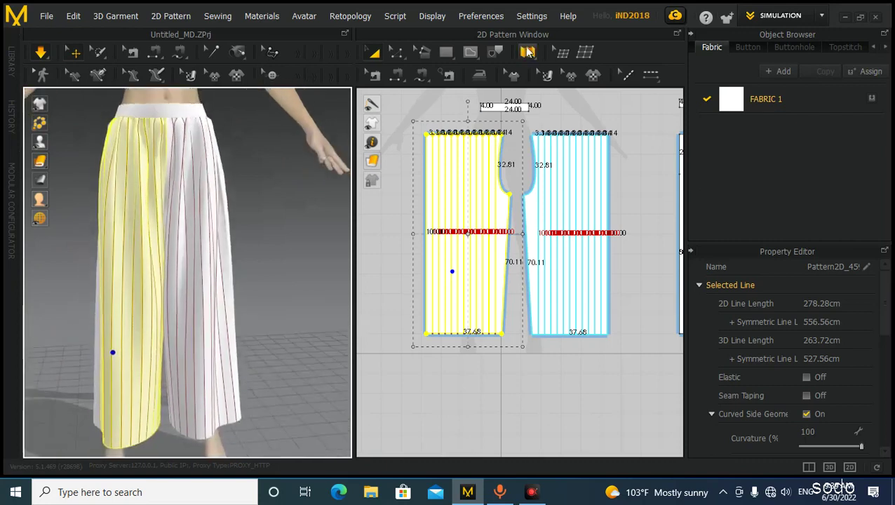
- Start Pleats Fold and draw a fold direction line across all vertical internal lines of the left-hand front piece
click(397, 132)
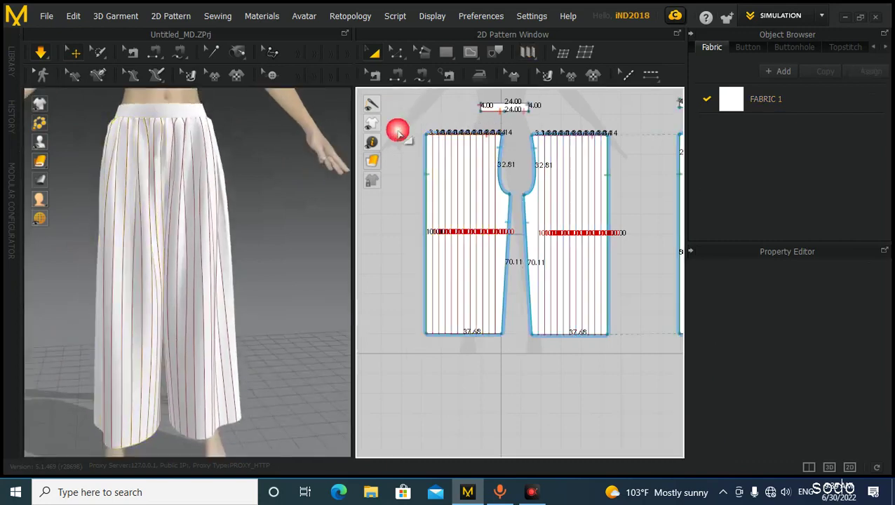
scroll(396, 132, down, 2)
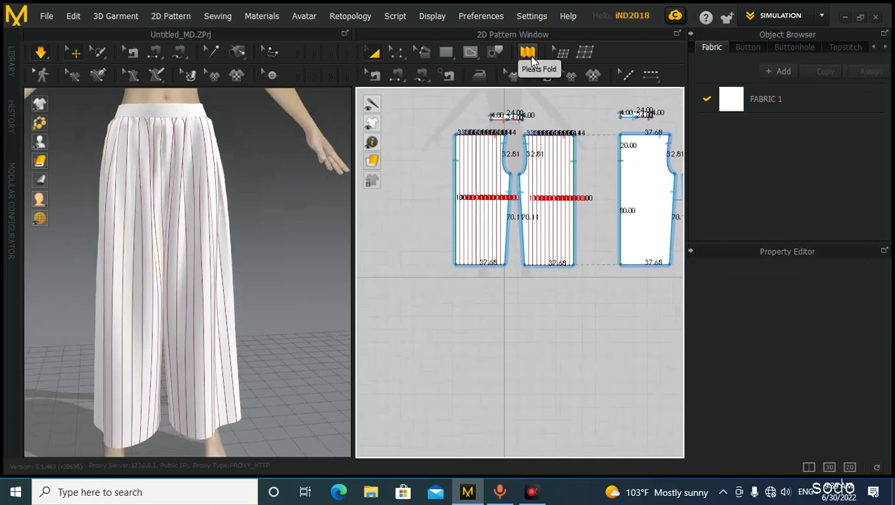
click(528, 52)
scroll(489, 219, up, 1)
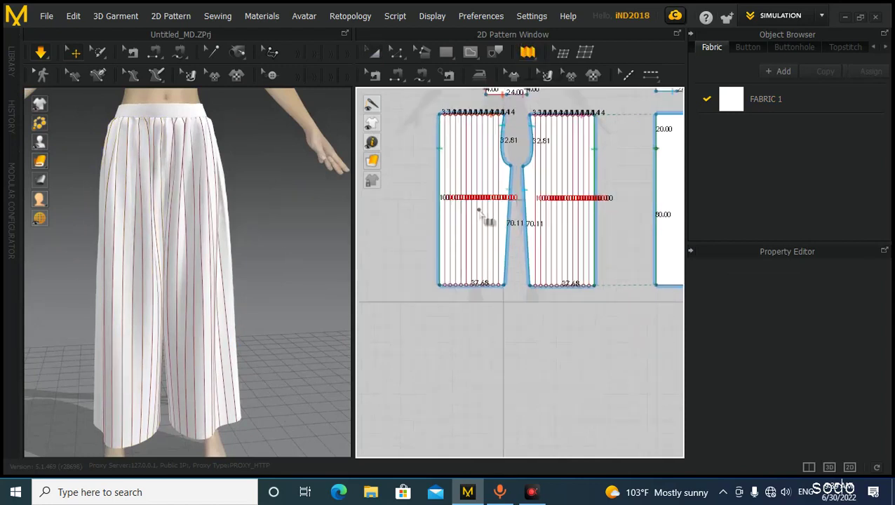
scroll(488, 219, down, 1)
scroll(481, 230, up, 3)
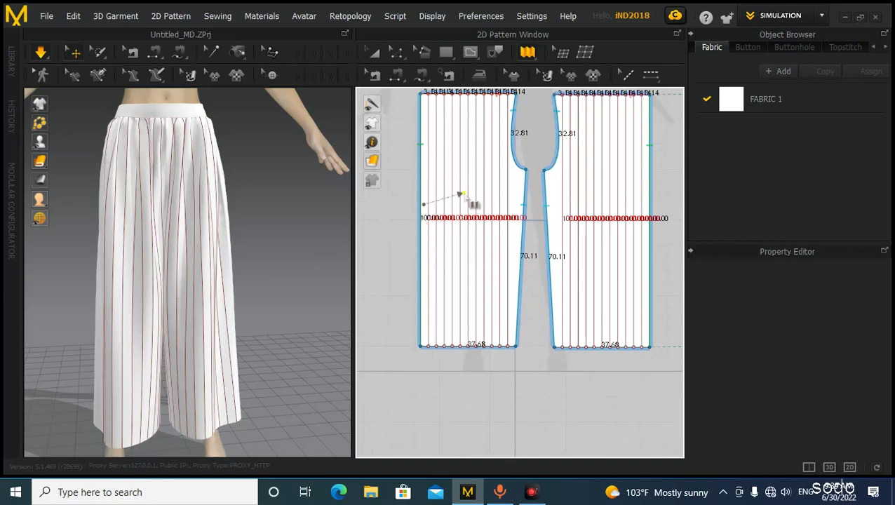
scroll(431, 204, up, 5)
scroll(435, 207, down, 3)
scroll(484, 232, up, 4)
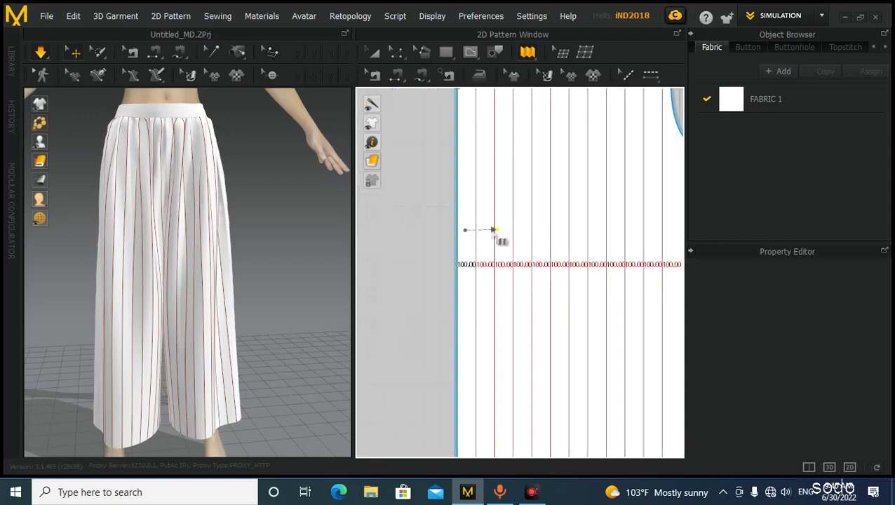
scroll(464, 239, down, 3)
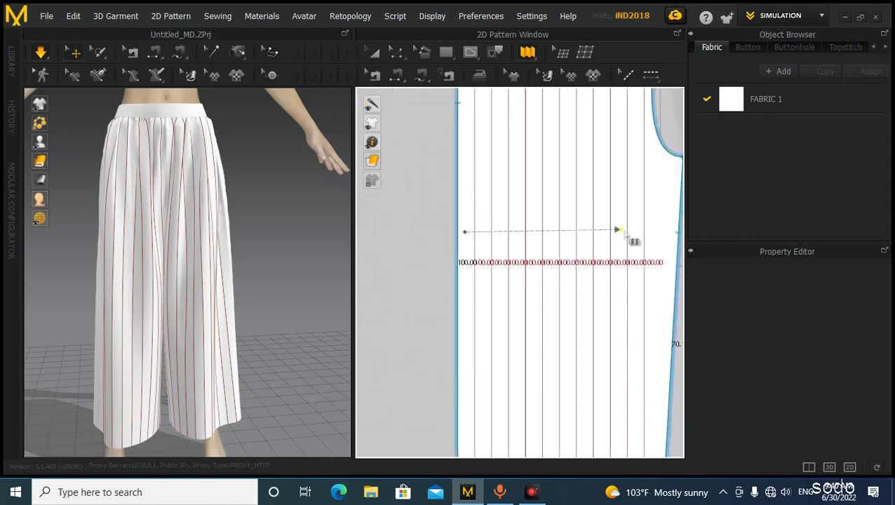
scroll(474, 234, down, 1)
middle_drag(472, 233, 427, 228)
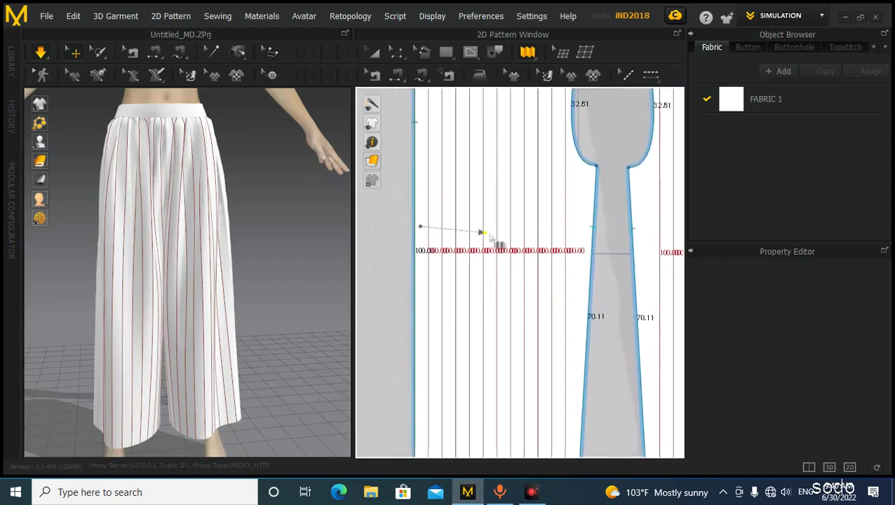
click(575, 229)
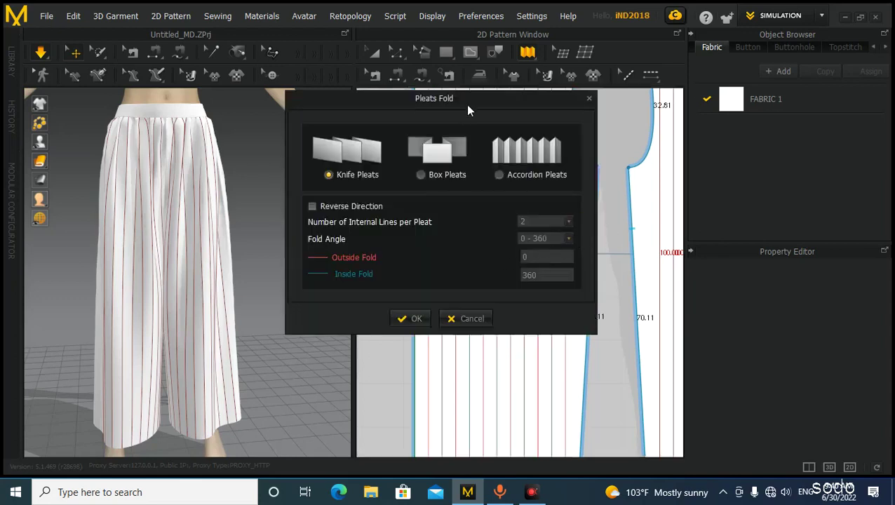
- Try knife pleats on the front pieces with 2 internal lines per pleat and fold angles of 0 and 360
drag(468, 104, 308, 104)
click(544, 176)
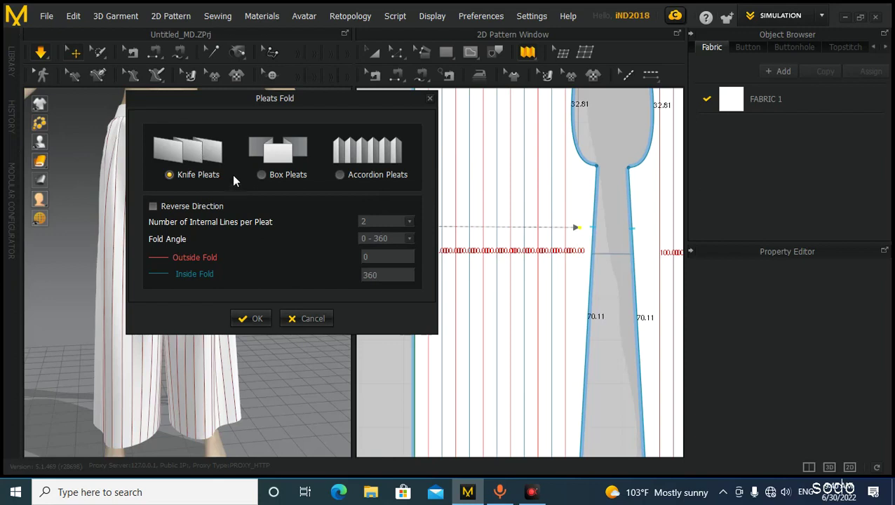
drag(296, 96, 212, 96)
click(175, 153)
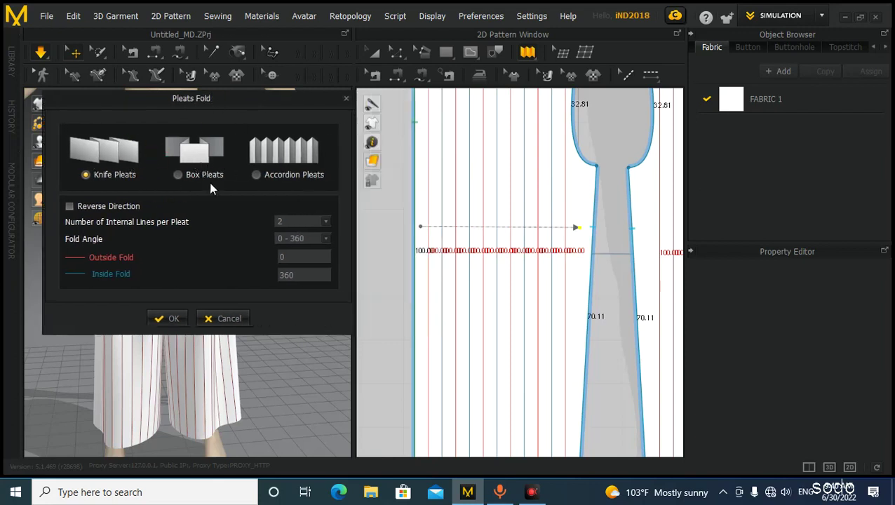
click(174, 319)
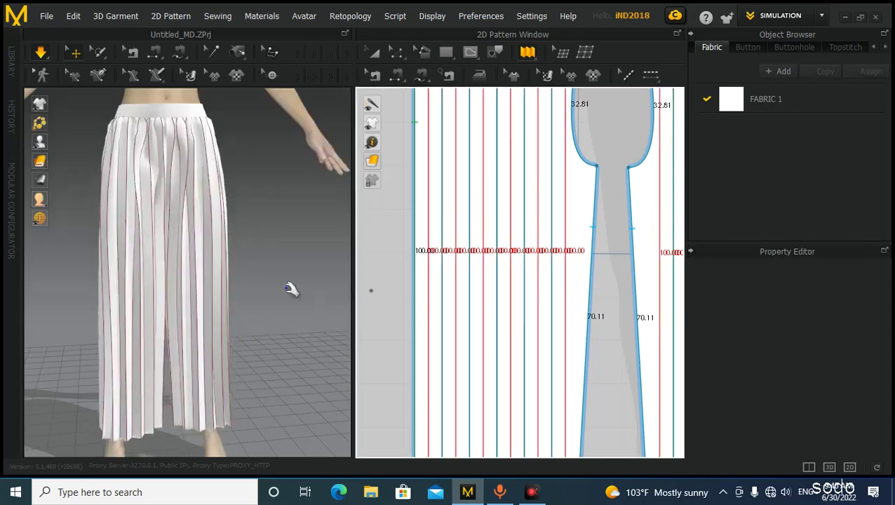
- Inspect the knife pleats on the avatar from below the hem and along the front at the waist
scroll(148, 262, up, 3)
right_drag(153, 265, 196, 303)
mouse_move(212, 339)
right_down()
mouse_move(218, 391)
mouse_move(216, 353)
mouse_move(224, 346)
right_up()
click(219, 303)
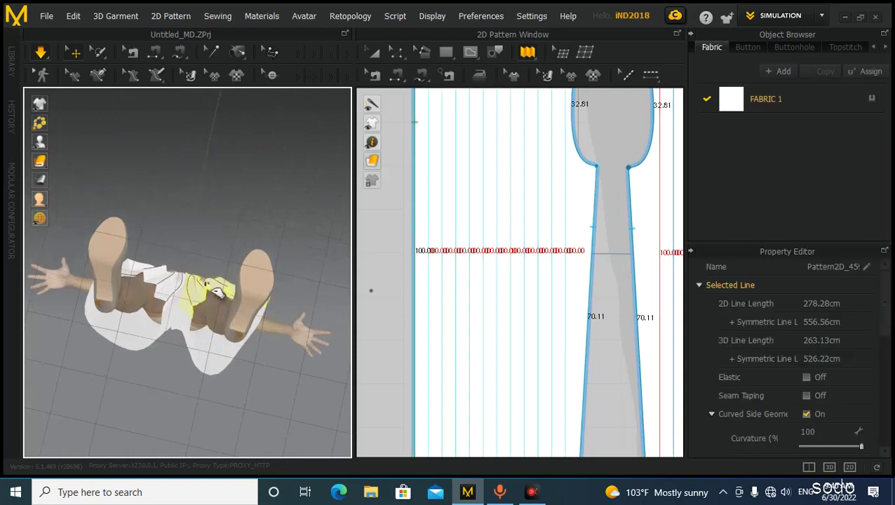
right_drag(210, 277, 233, 238)
scroll(233, 237, up, 5)
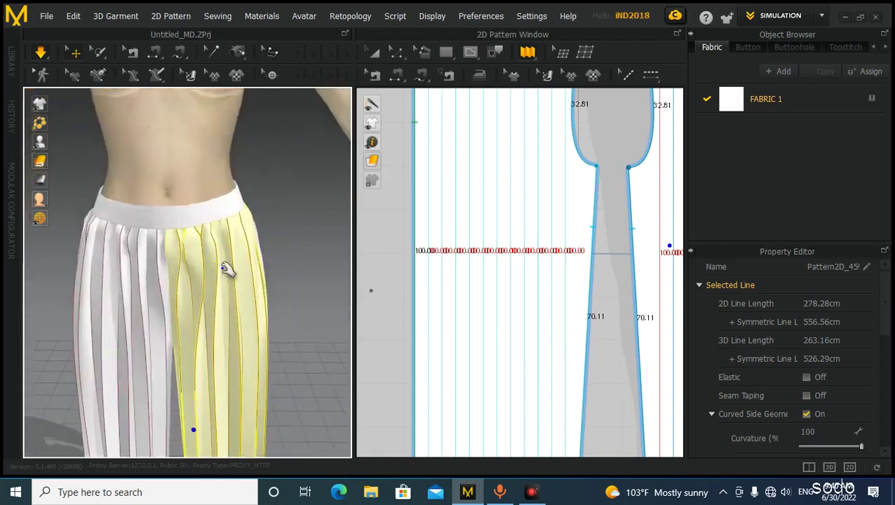
right_drag(143, 279, 194, 285)
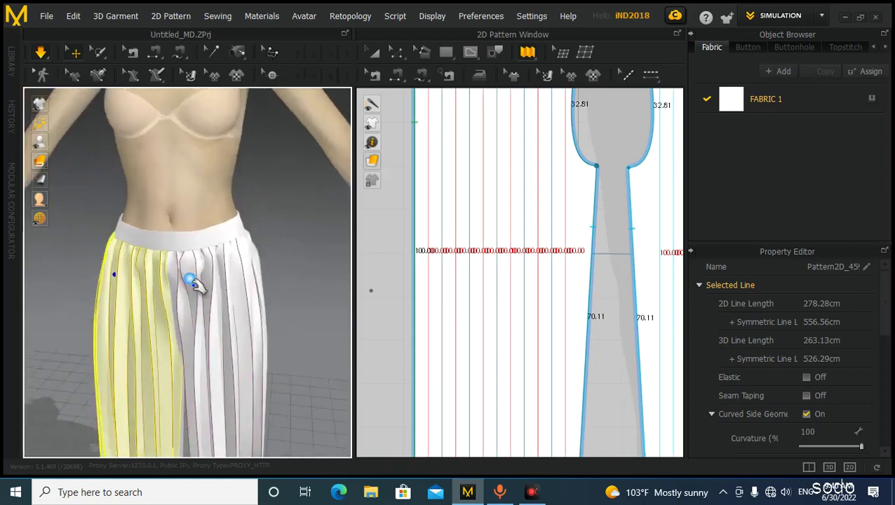
- Undo the knife pleat fold and check how the trouser legs and hem settle on the avatar
middle_drag(264, 311, 257, 191)
scroll(486, 279, down, 4)
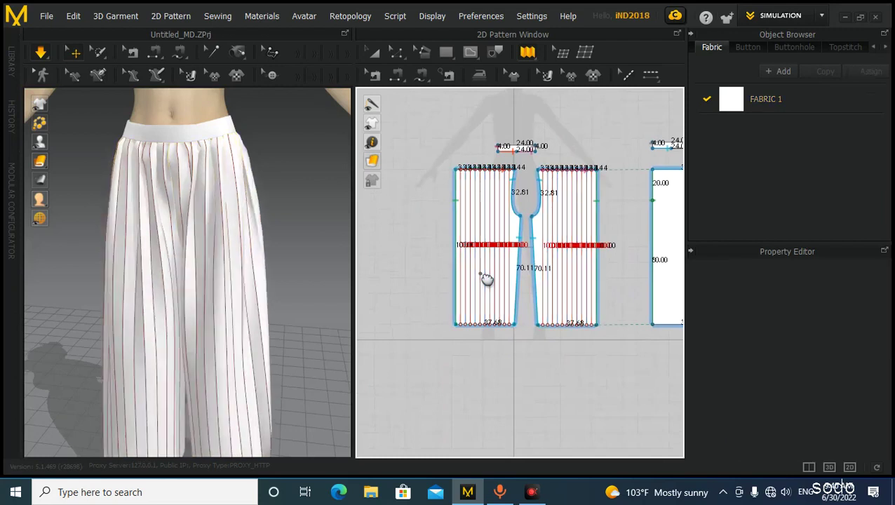
click(487, 278)
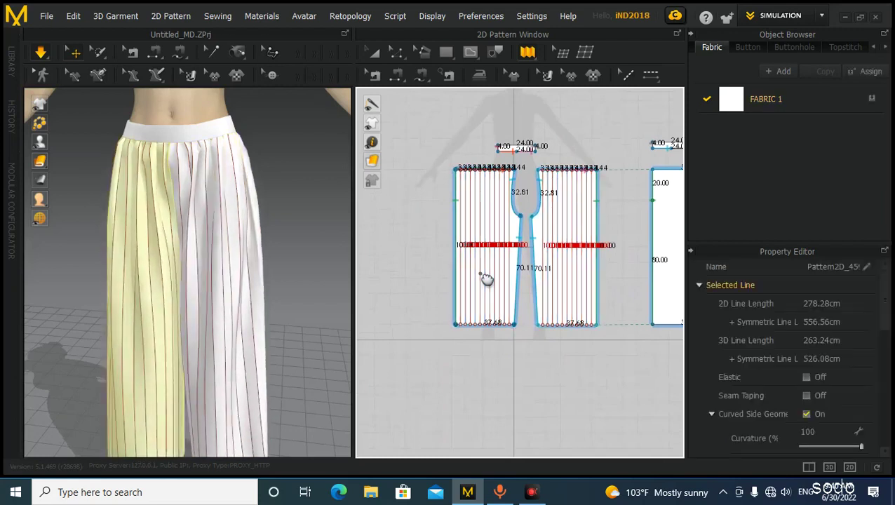
click(324, 303)
right_drag(242, 314, 237, 265)
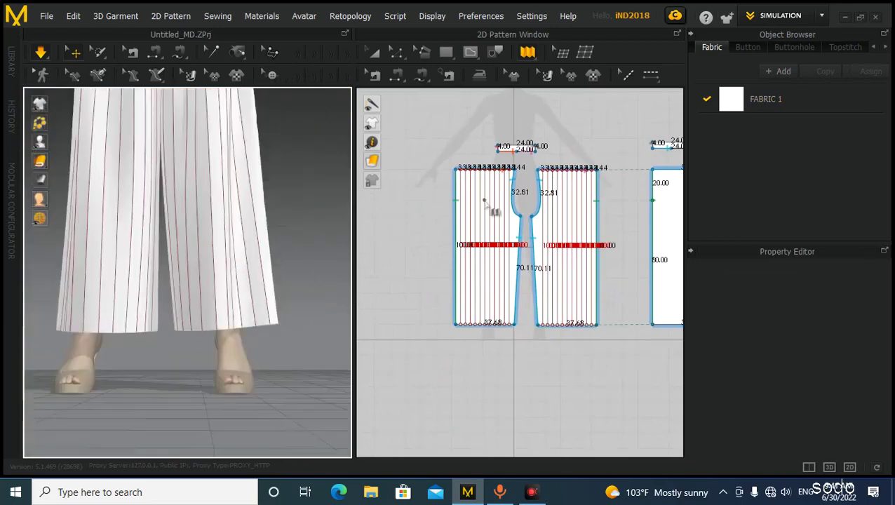
- Run Pleats Fold across all internal lines of the left-hand front piece and apply accordion pleats
right_drag(494, 211, 510, 251)
scroll(524, 314, up, 5)
scroll(518, 313, down, 4)
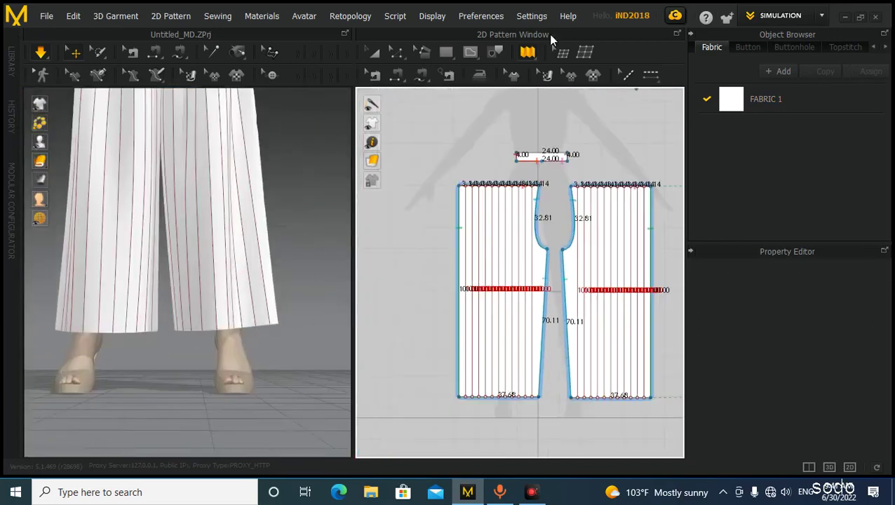
click(528, 53)
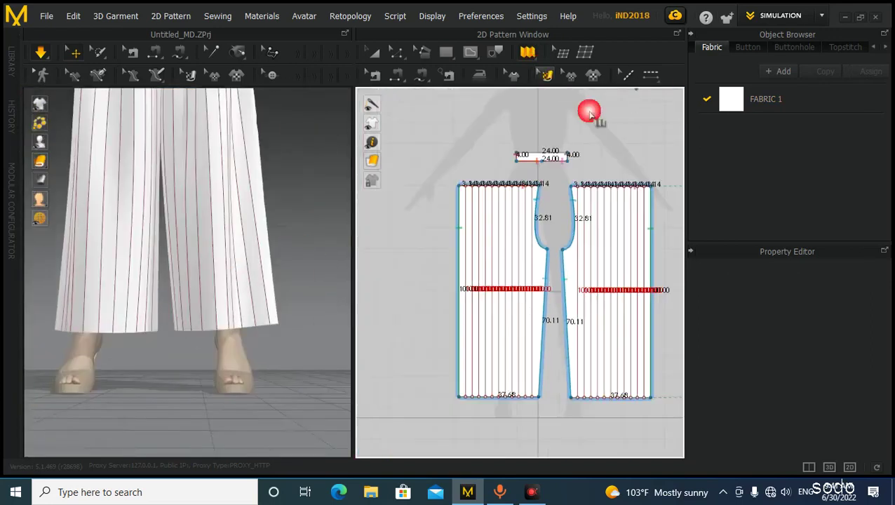
click(460, 285)
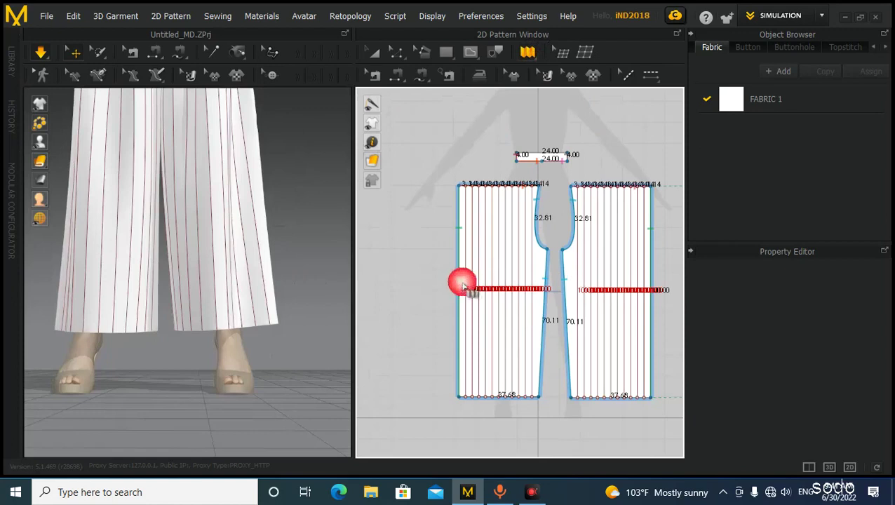
click(538, 278)
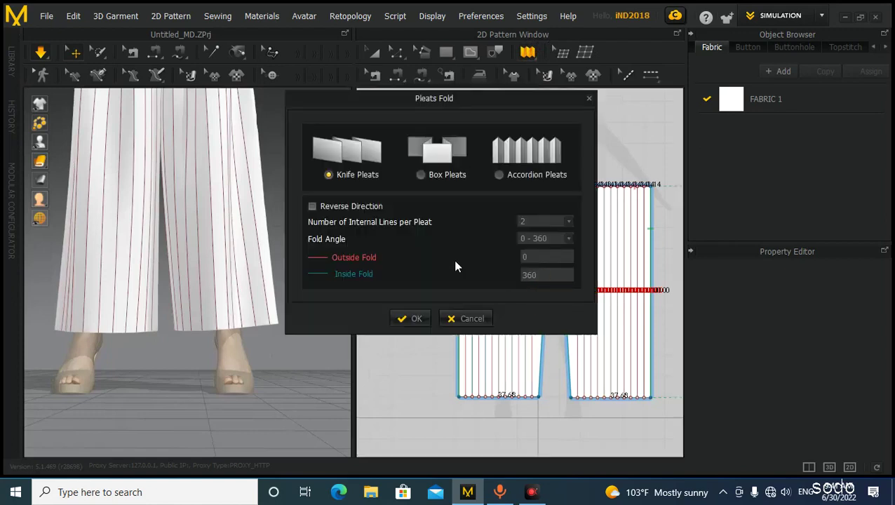
click(499, 174)
click(415, 320)
- Pull the right-hand trouser leg outward during simulation to see how the accordion pleats drape
scroll(263, 277, down, 2)
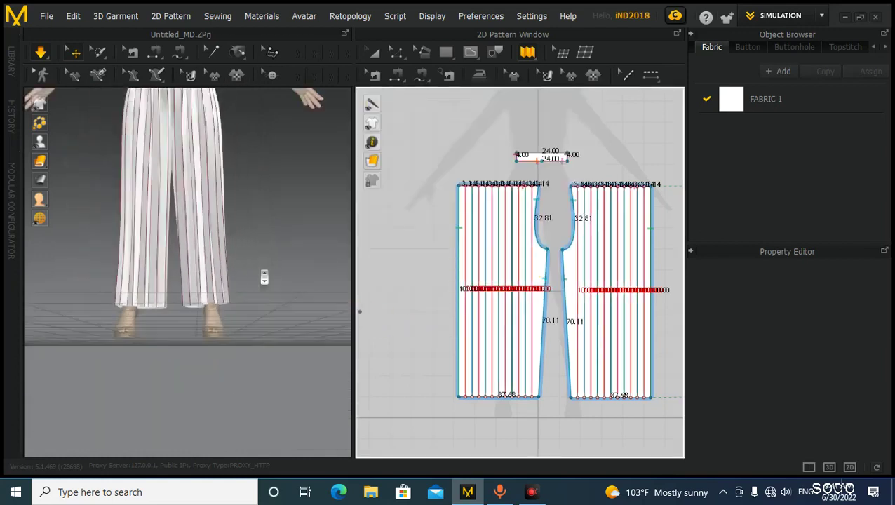
scroll(263, 278, down, 3)
right_drag(266, 399, 266, 361)
click(190, 343)
drag(196, 345, 228, 343)
right_drag(275, 359, 214, 365)
scroll(184, 337, down, 2)
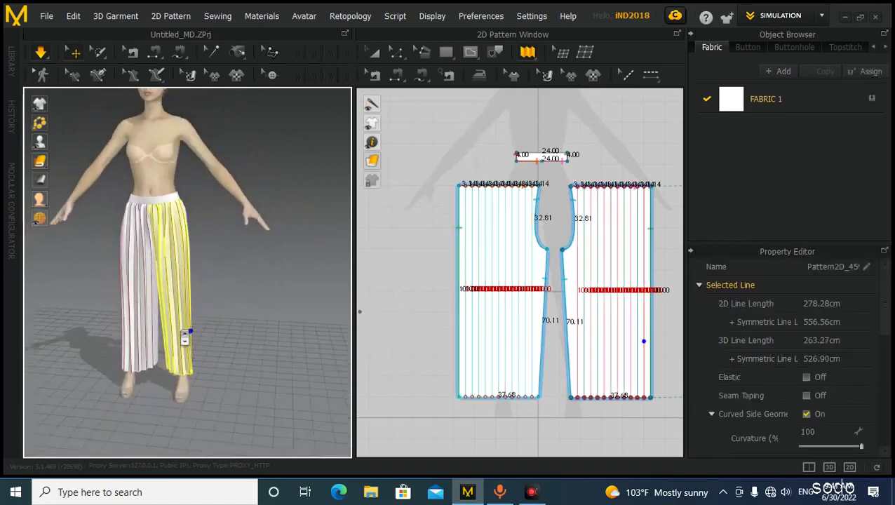
- Tug the pleated fabric to the other side, clear the selection and view the trousers from an angle
scroll(247, 293, up, 5)
drag(191, 309, 172, 311)
right_drag(177, 309, 190, 326)
click(309, 356)
right_drag(310, 355, 279, 364)
scroll(571, 356, down, 5)
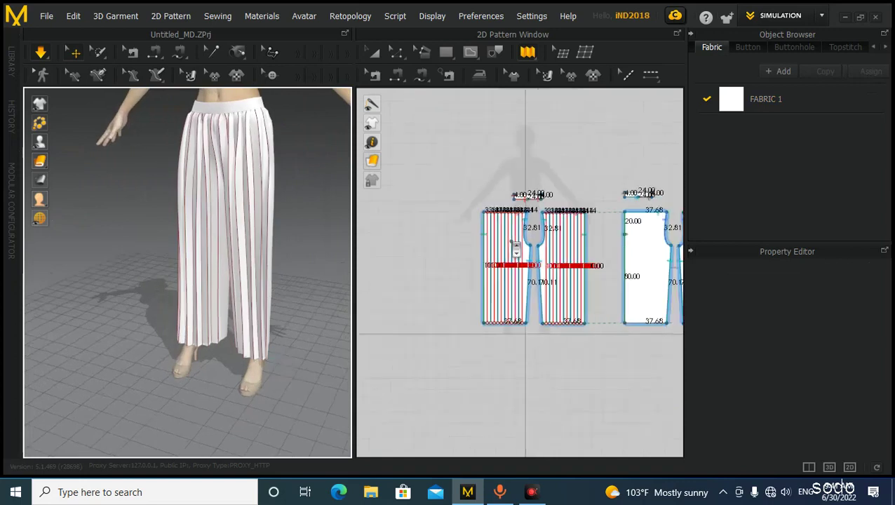
- Hide the line length labels on the 2D patterns
scroll(559, 262, up, 3)
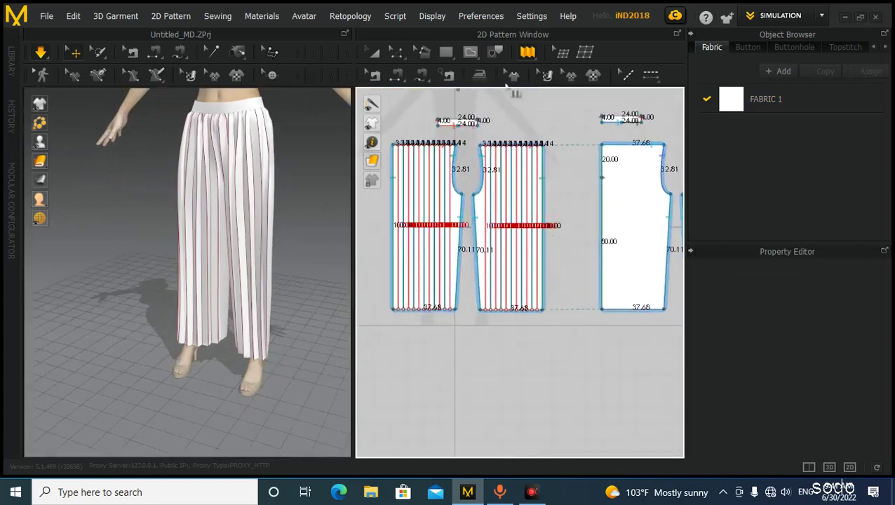
scroll(540, 212, down, 3)
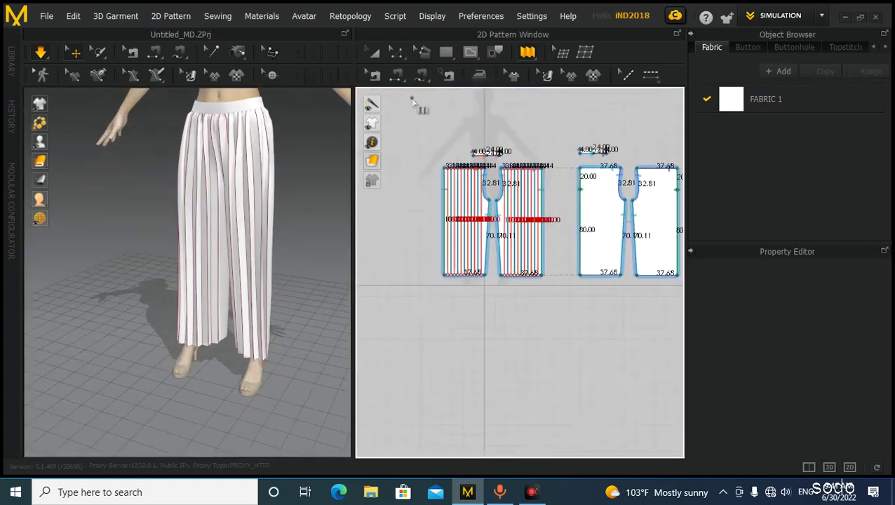
click(417, 106)
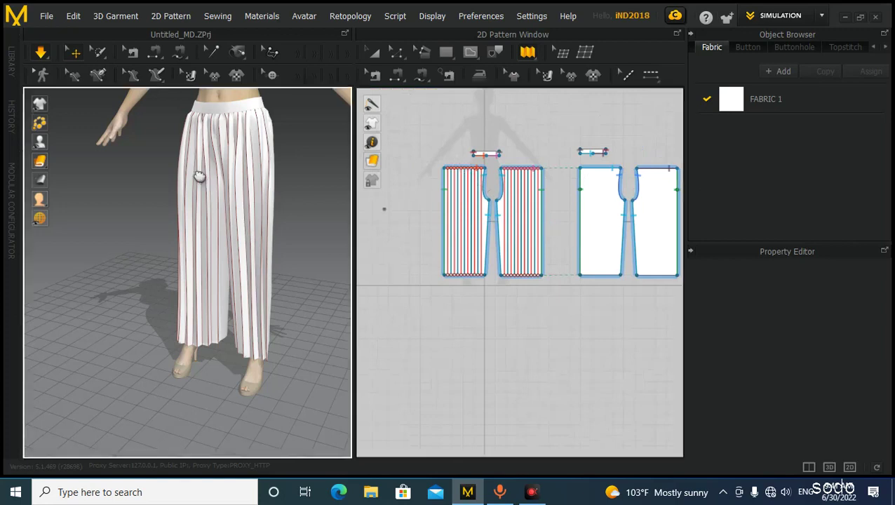
- Hide the internal lines on the pleated 3D garment
middle_drag(200, 176, 202, 255)
right_drag(202, 255, 244, 248)
scroll(246, 248, down, 1)
middle_drag(247, 248, 250, 222)
right_drag(249, 222, 260, 254)
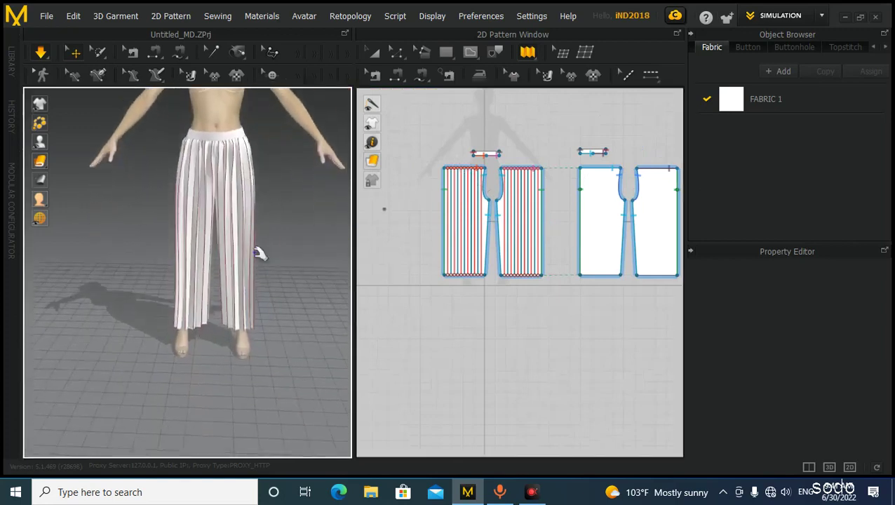
mouse_move(41, 105)
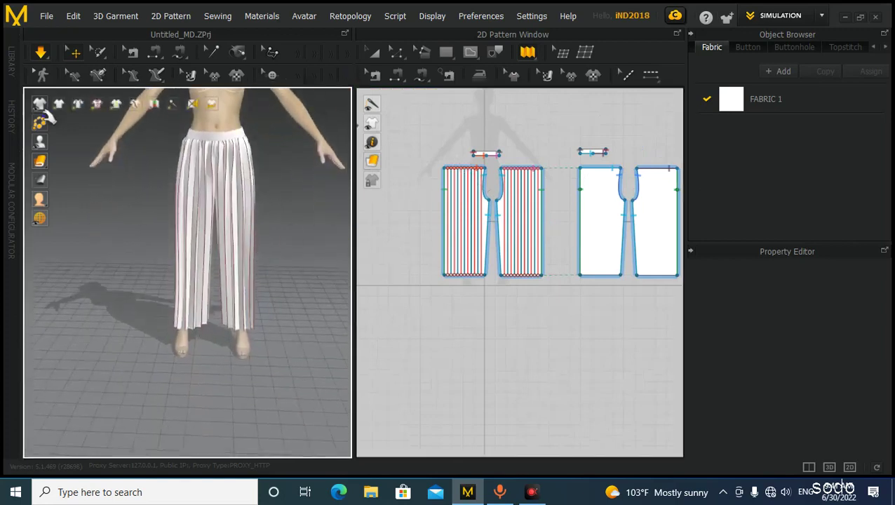
click(97, 105)
- Pull both pleated legs sideways on the avatar to settle the accordion folds and check them near the hem
scroll(131, 216, up, 2)
right_drag(178, 239, 228, 206)
mouse_move(258, 266)
mouse_down()
mouse_move(290, 274)
mouse_move(274, 274)
mouse_up()
drag(189, 284, 171, 290)
right_drag(180, 294, 340, 306)
click(253, 293)
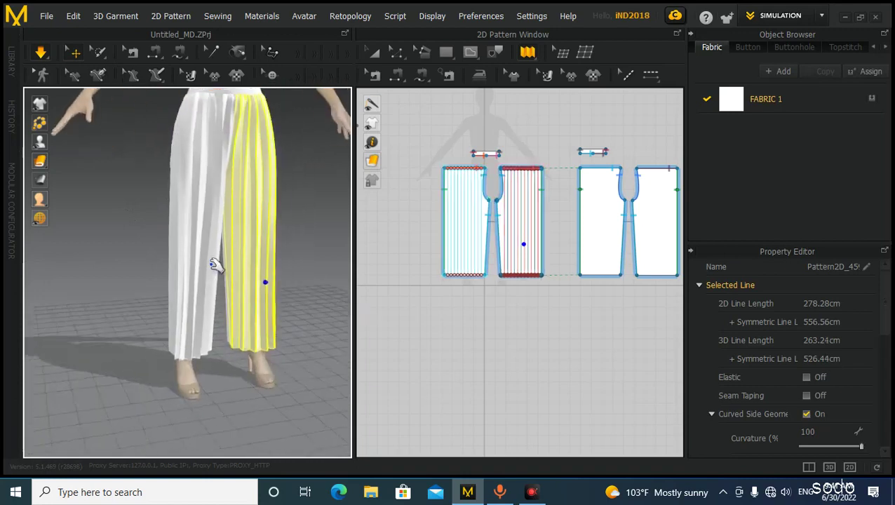
click(190, 274)
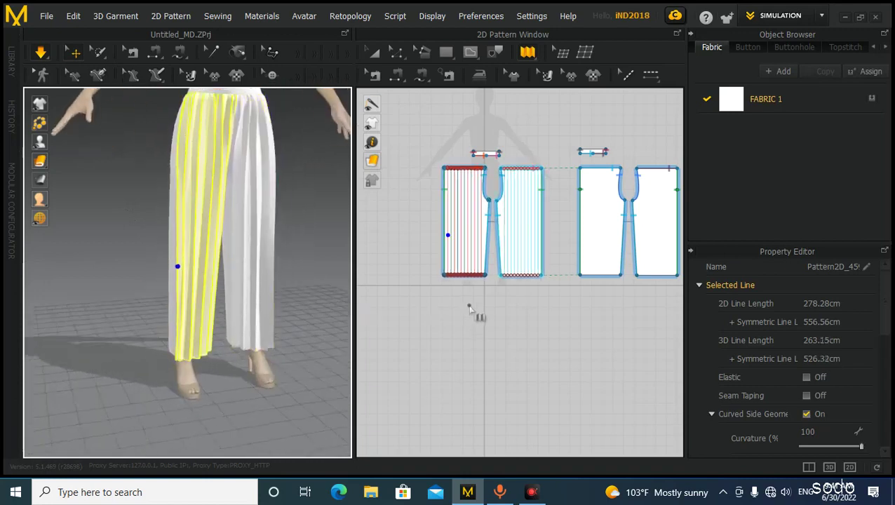
- Switch to Transform Pattern and clear the selection of the left-hand front piece
scroll(482, 300, down, 3)
middle_drag(488, 316, 499, 294)
click(494, 307)
click(371, 57)
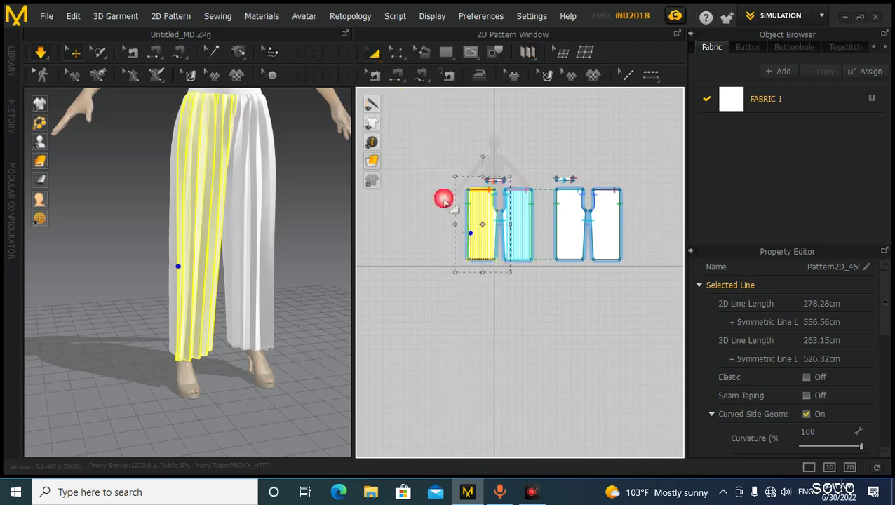
click(519, 313)
- View the complete pleated trousers from the front and select the left-hand front piece on the avatar
scroll(542, 230, up, 3)
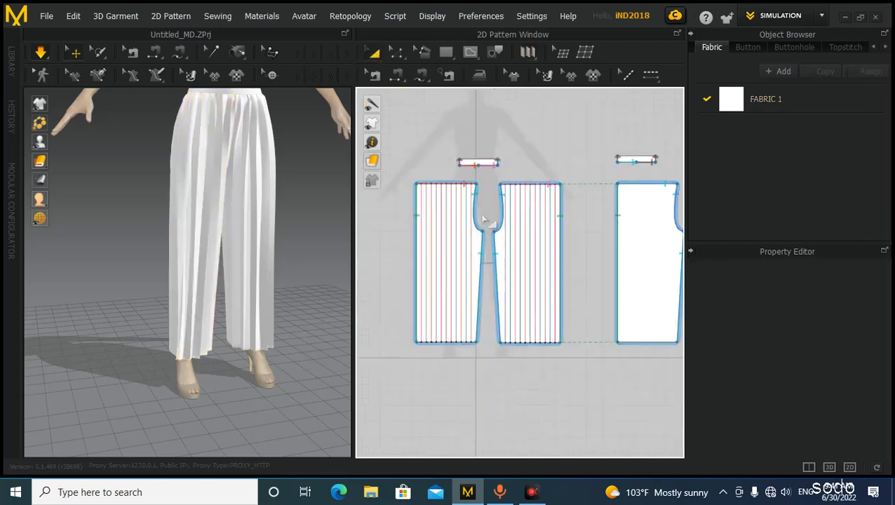
scroll(491, 189, down, 3)
scroll(155, 239, down, 2)
middle_drag(155, 257, 158, 364)
middle_drag(249, 350, 242, 278)
right_drag(242, 277, 281, 273)
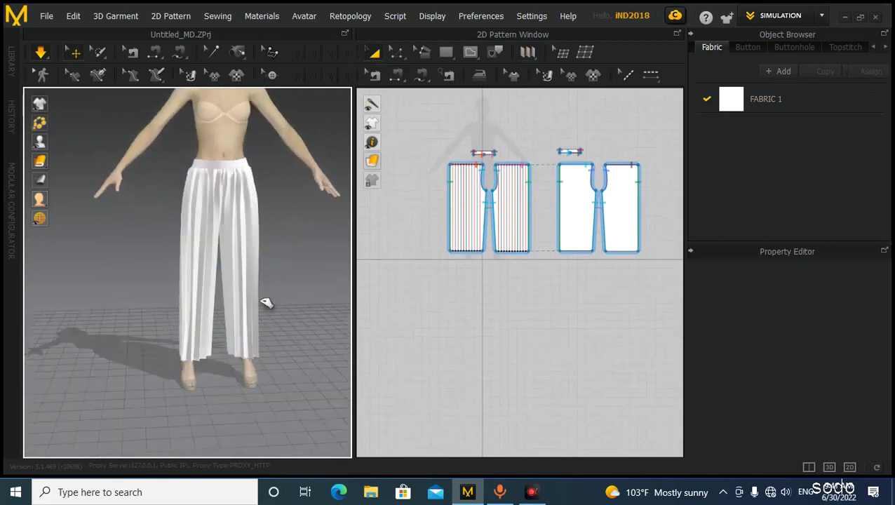
click(269, 291)
click(208, 274)
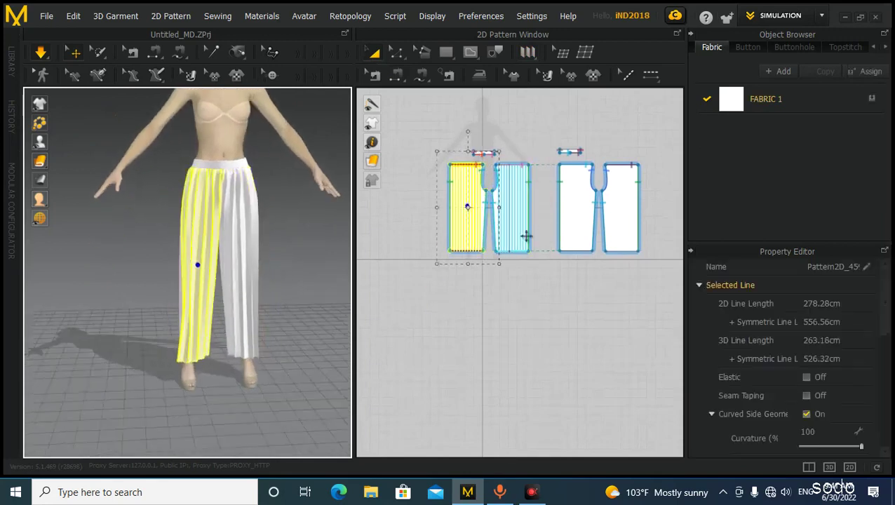
- Clear the leg selection and examine the draped pleated trousers on the avatar at close range and at full length
click(515, 349)
right_drag(274, 267, 249, 306)
click(250, 300)
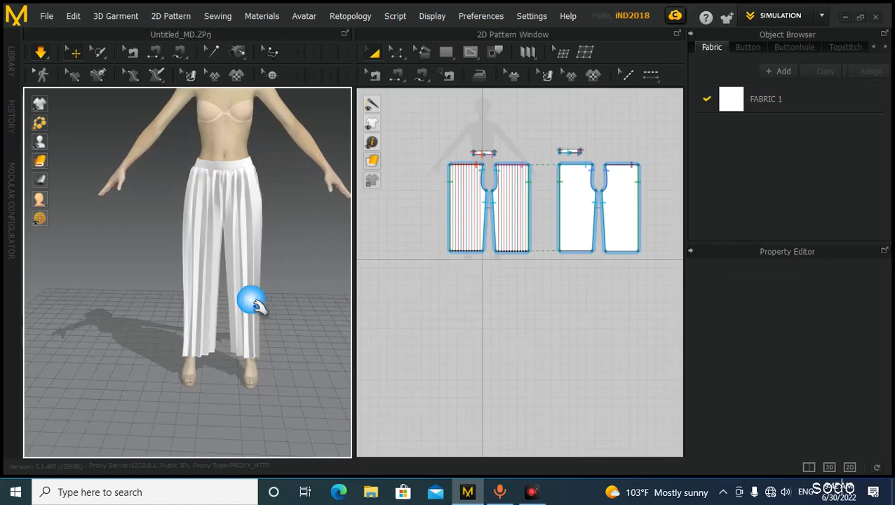
click(190, 303)
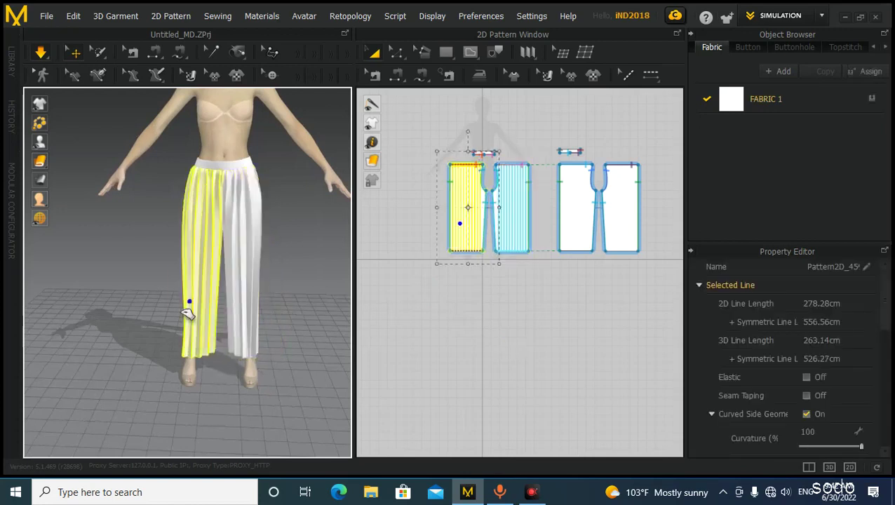
click(287, 301)
scroll(245, 261, down, 3)
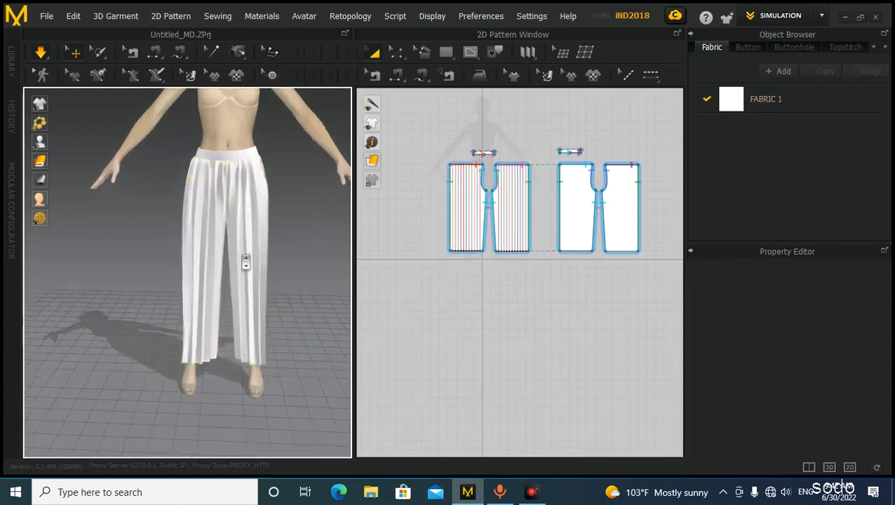
right_drag(253, 254, 241, 240)
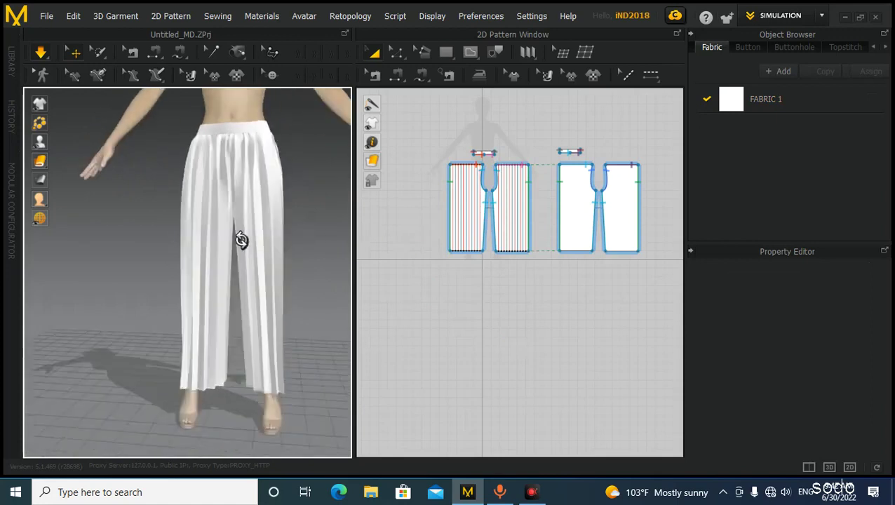
middle_drag(558, 340, 550, 284)
scroll(234, 232, up, 3)
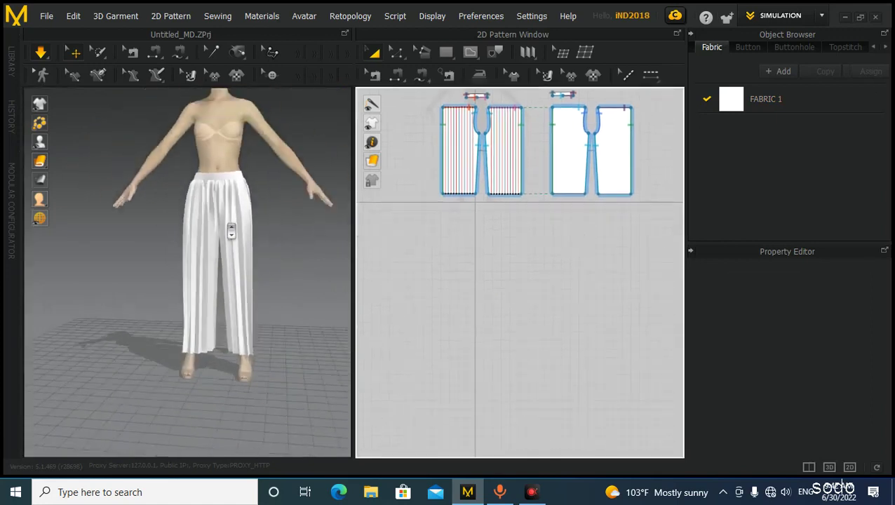
middle_drag(233, 231, 233, 282)
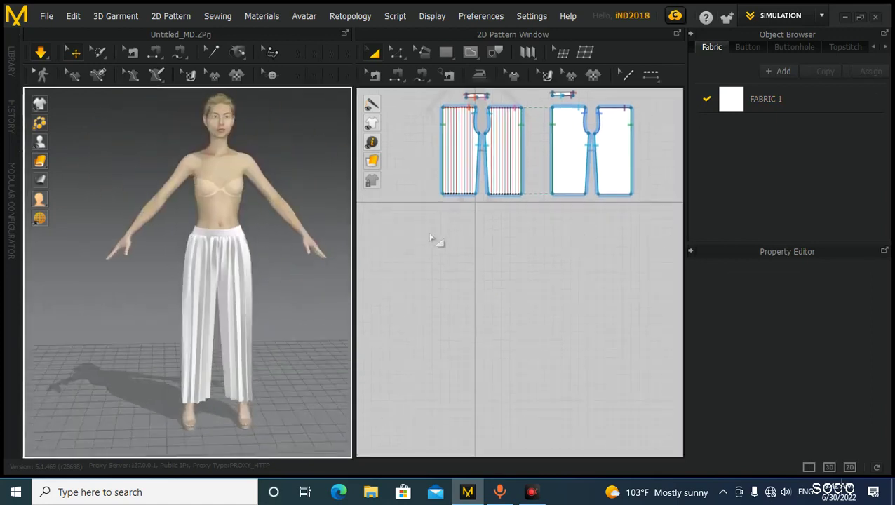
- Create a separate 25 cm wide, 50 cm high rectangle pattern below the front pieces and clear its selection in Transform Pattern
scroll(437, 239, down, 1)
click(442, 55)
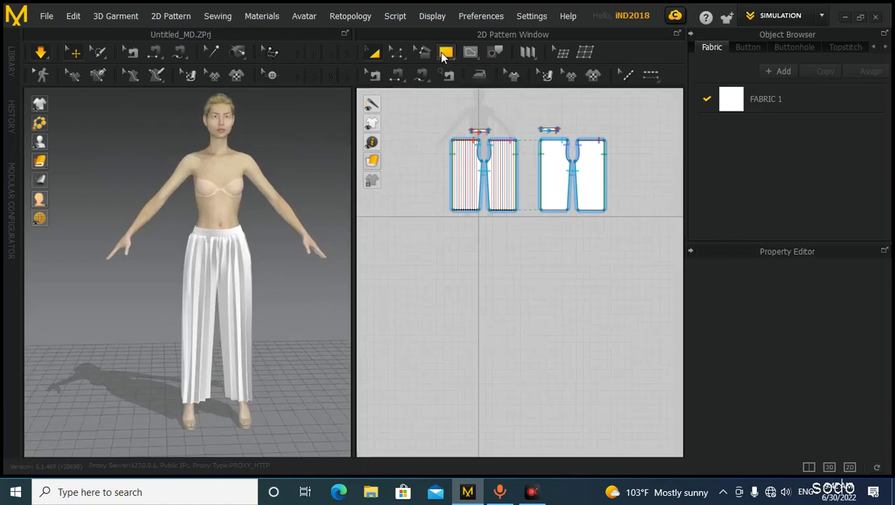
click(427, 260)
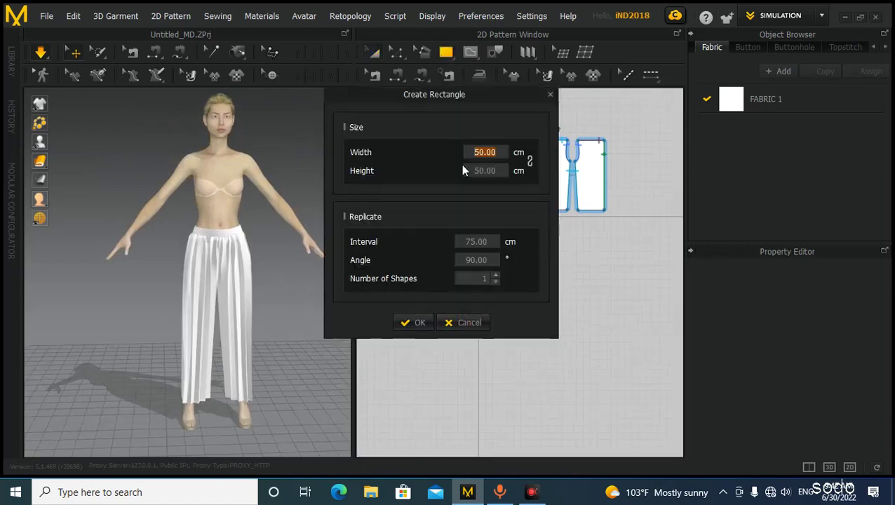
text(25)
click(419, 323)
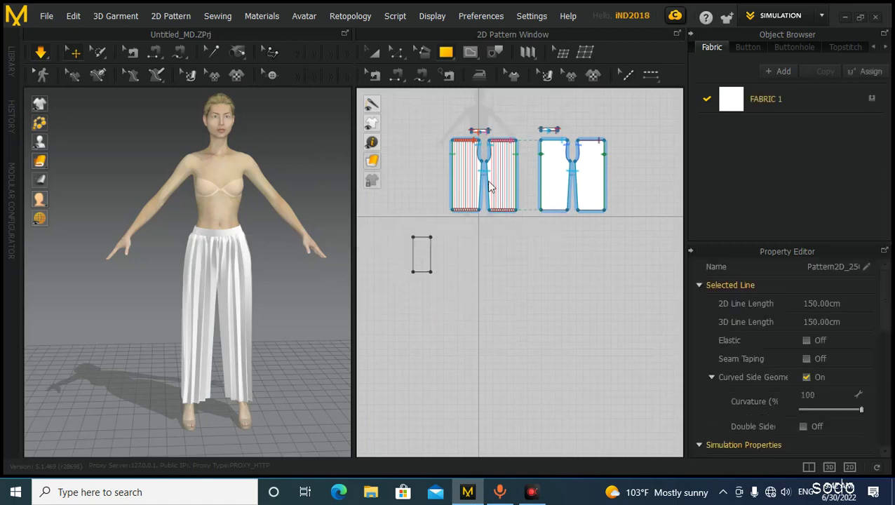
scroll(397, 256, up, 3)
click(374, 53)
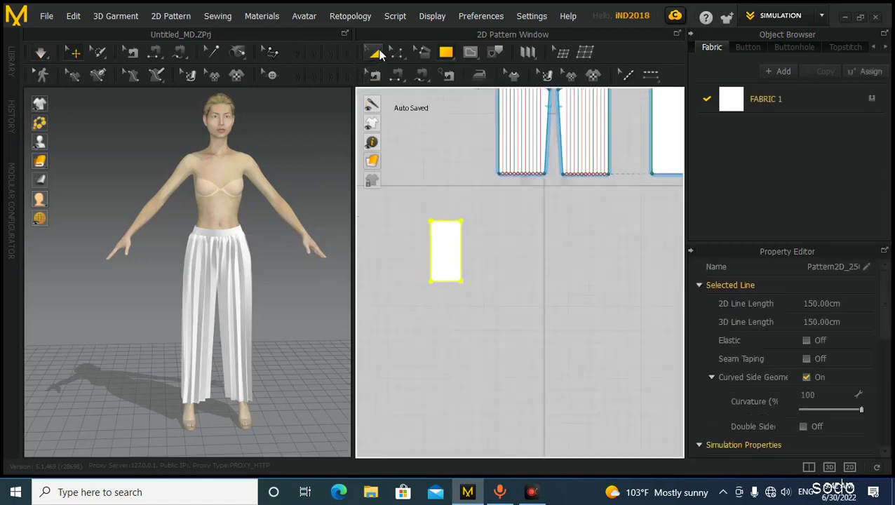
click(437, 163)
- Compare the pleat lines on the 2D front pieces with the folds on the avatar, and review the new rectangle
scroll(453, 258, up, 3)
middle_drag(457, 303, 497, 279)
mouse_move(246, 321)
right_down()
mouse_move(315, 316)
mouse_move(249, 320)
right_up()
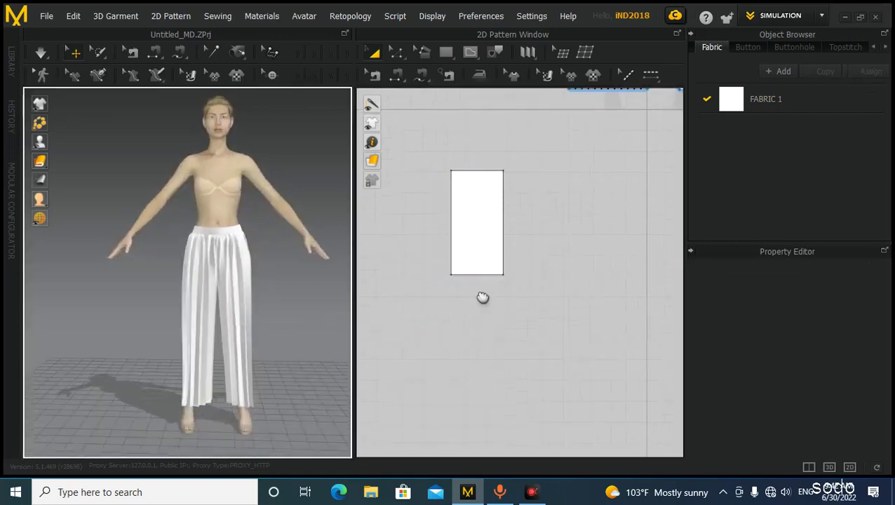
right_drag(483, 297, 478, 325)
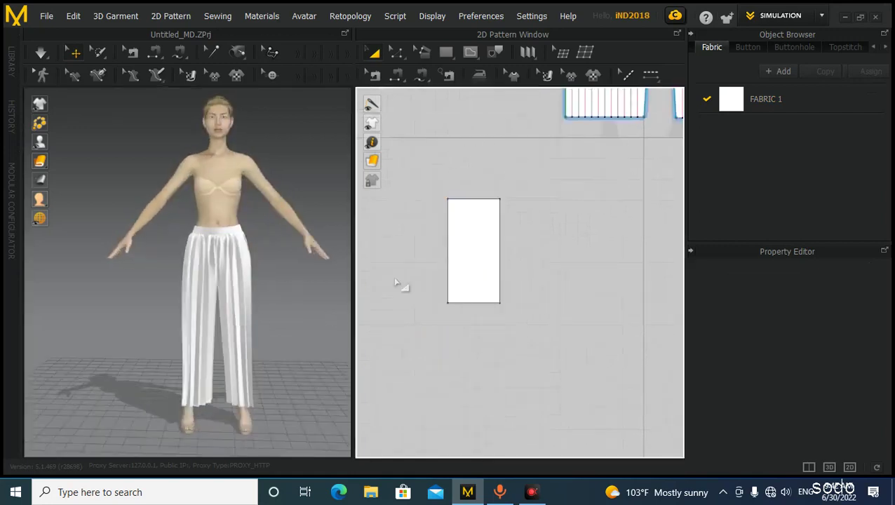
scroll(468, 309, up, 4)
middle_drag(473, 311, 452, 387)
scroll(538, 222, down, 5)
middle_drag(449, 224, 534, 202)
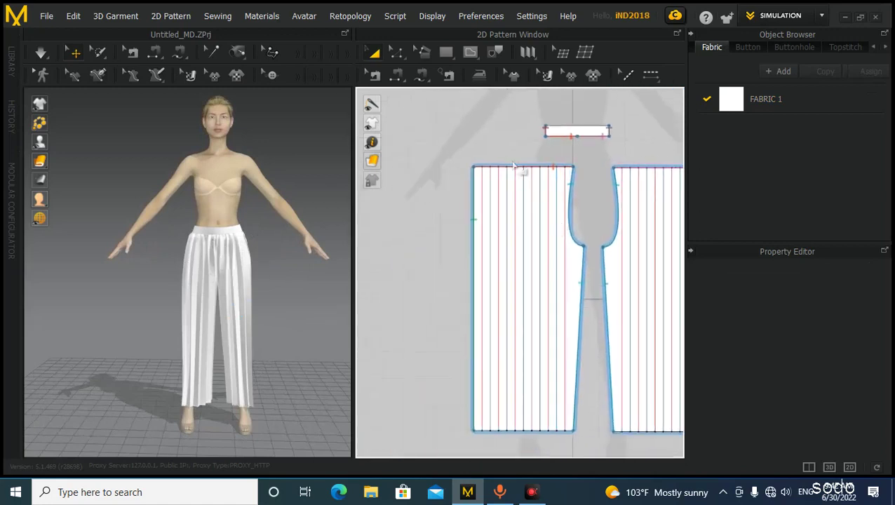
scroll(243, 334, up, 2)
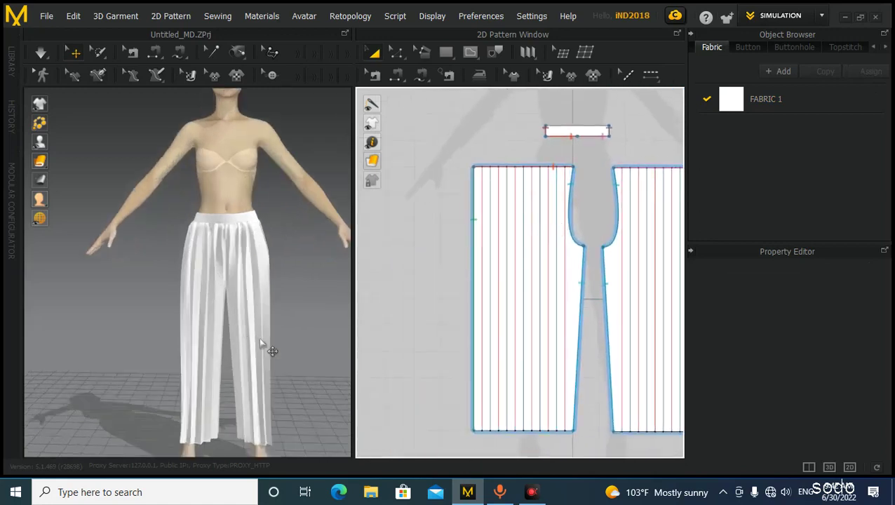
scroll(205, 319, down, 2)
click(230, 289)
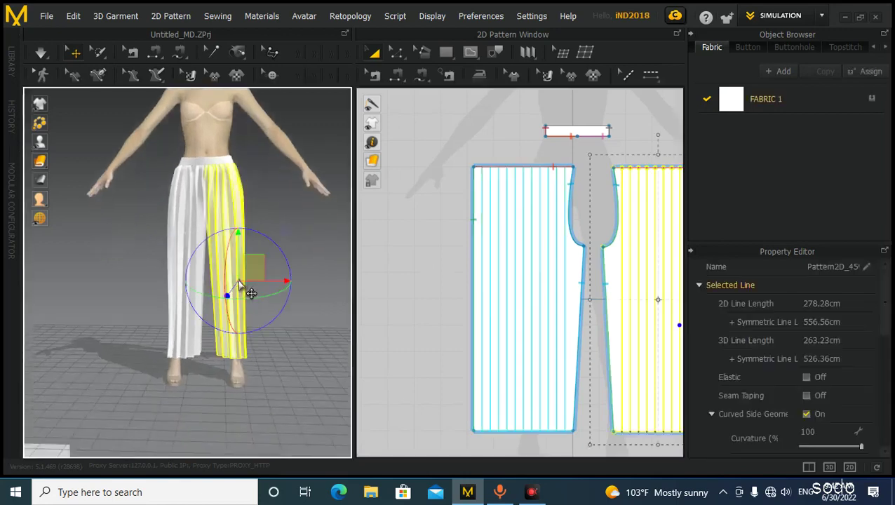
click(269, 120)
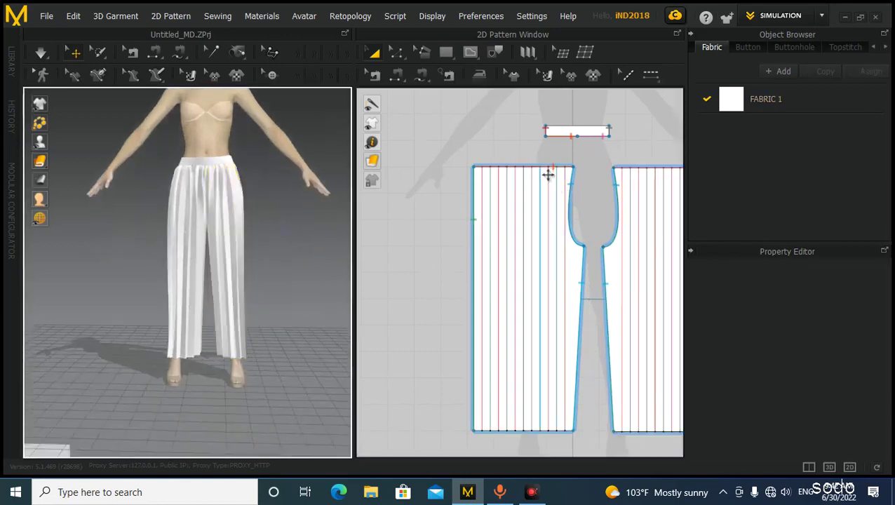
scroll(447, 247, down, 5)
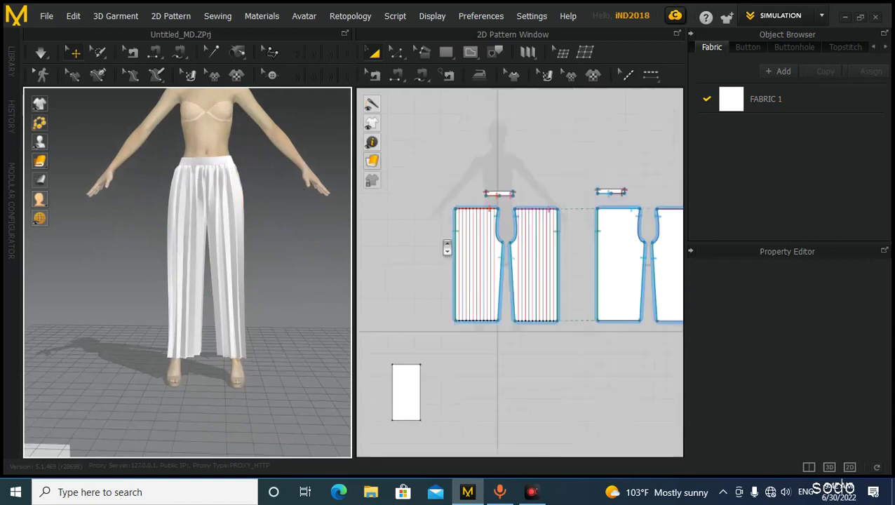
middle_drag(502, 280, 503, 237)
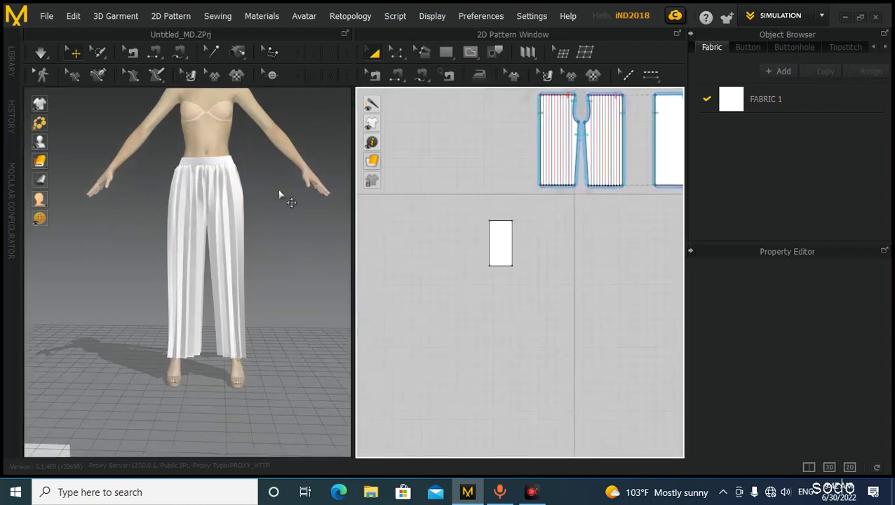
scroll(519, 242, up, 4)
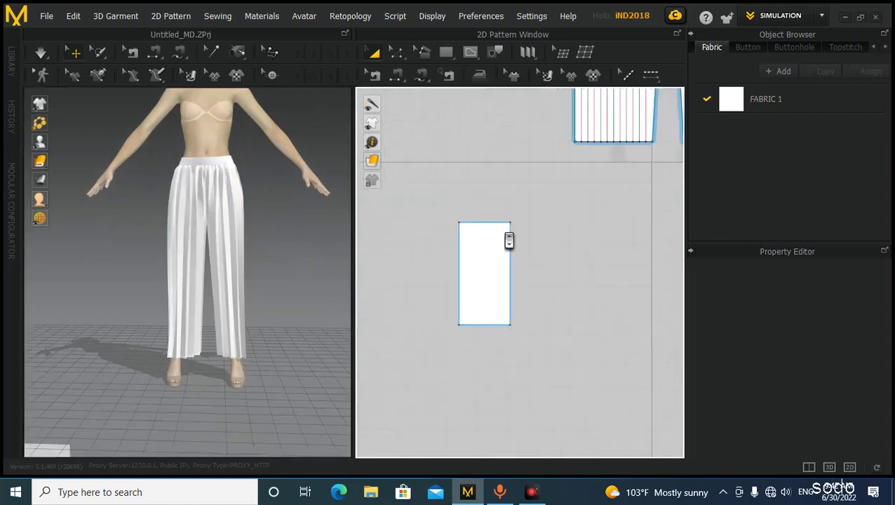
mouse_move(507, 287)
middle_down()
mouse_move(508, 265)
mouse_move(504, 274)
middle_up()
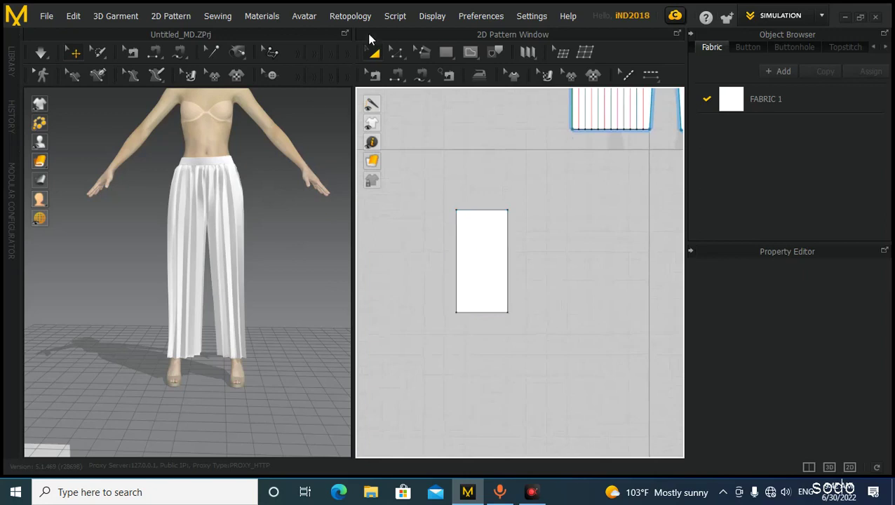
click(422, 54)
click(499, 224)
scroll(486, 193, up, 2)
drag(501, 239, 513, 239)
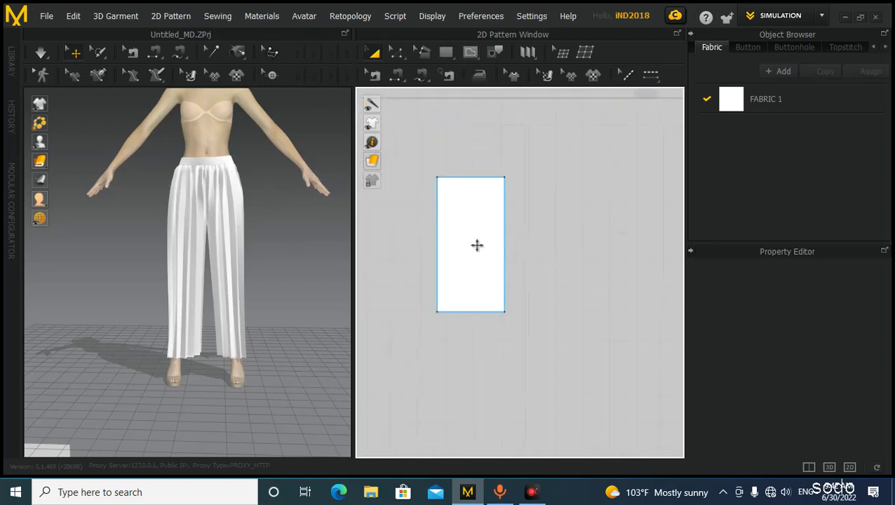
scroll(477, 244, down, 1)
click(460, 163)
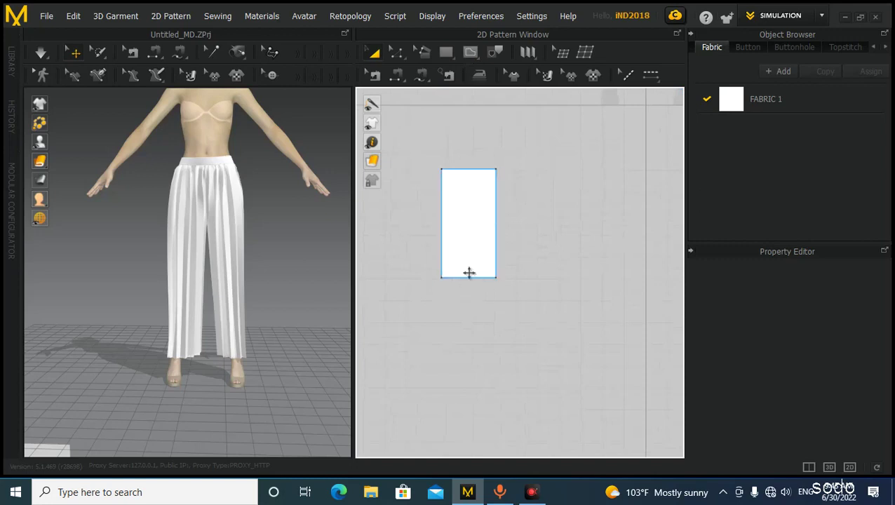
click(395, 53)
click(414, 134)
drag(414, 133, 452, 196)
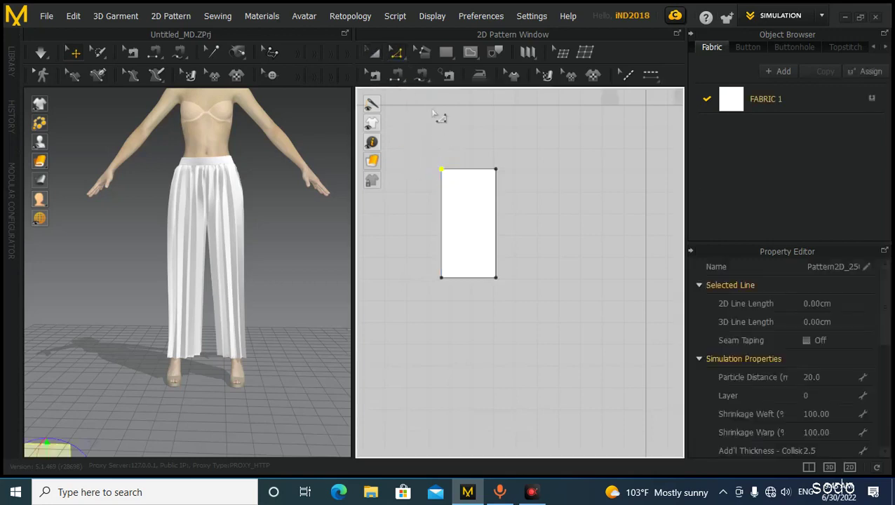
click(394, 52)
click(410, 130)
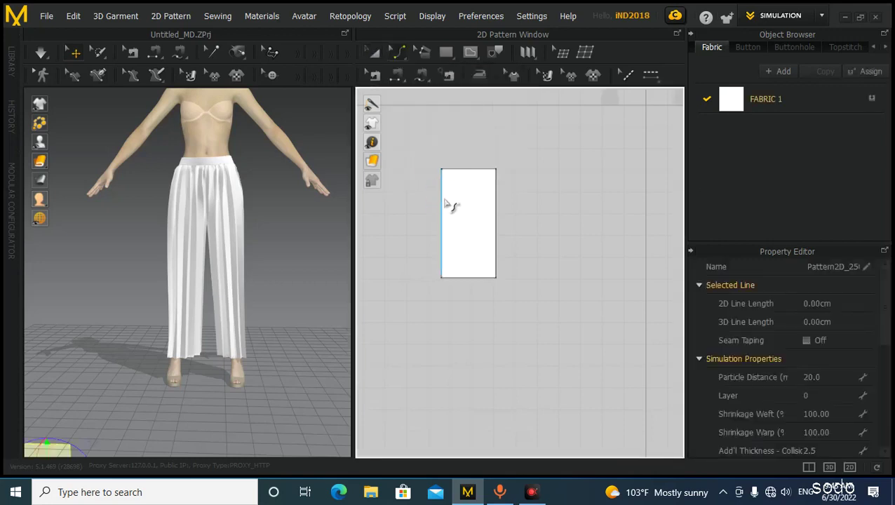
- Add a point on the rectangle's left edge just above mid-height, and move the upper left corner inward to slant the edge
click(395, 52)
click(411, 167)
click(443, 216)
click(394, 52)
click(410, 93)
drag(422, 155, 446, 179)
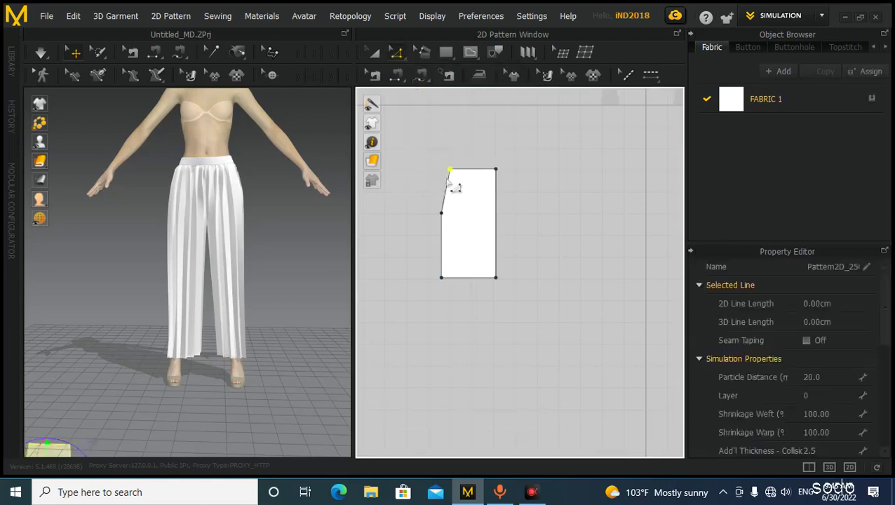
scroll(500, 235, up, 1)
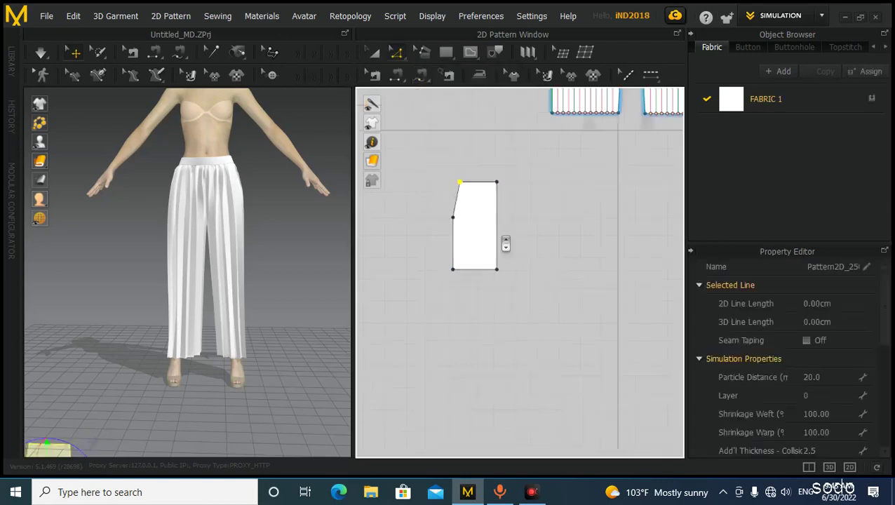
middle_drag(490, 313, 490, 283)
click(479, 269)
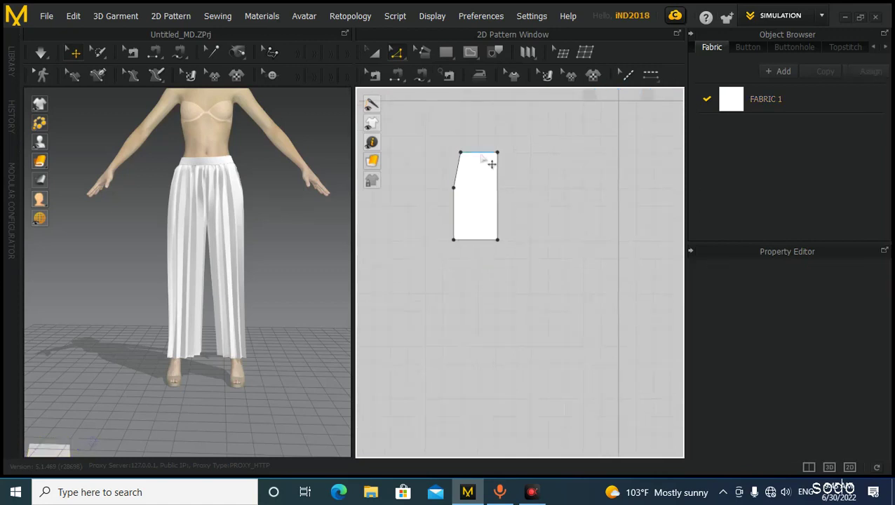
- Draw a nearly vertical internal line about 50 cm long through the piece from its top edge to its bottom edge, and select it
click(469, 53)
click(474, 156)
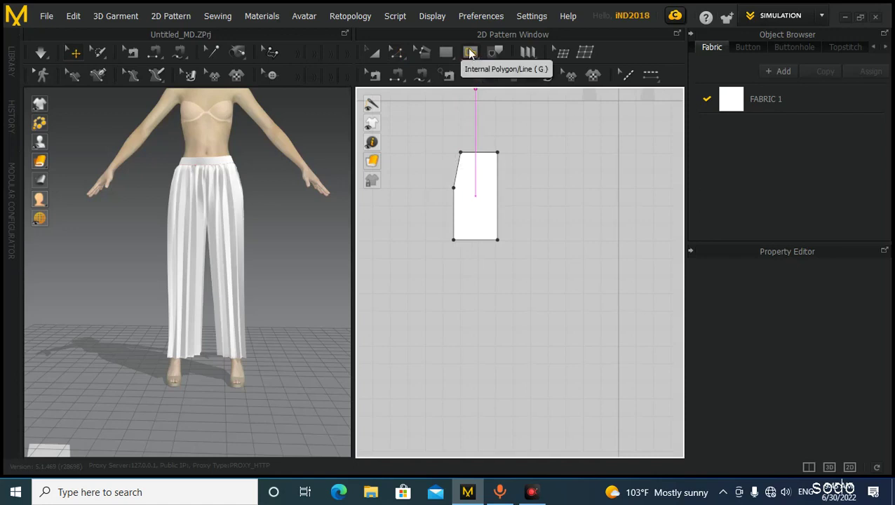
scroll(479, 159, up, 3)
click(481, 151)
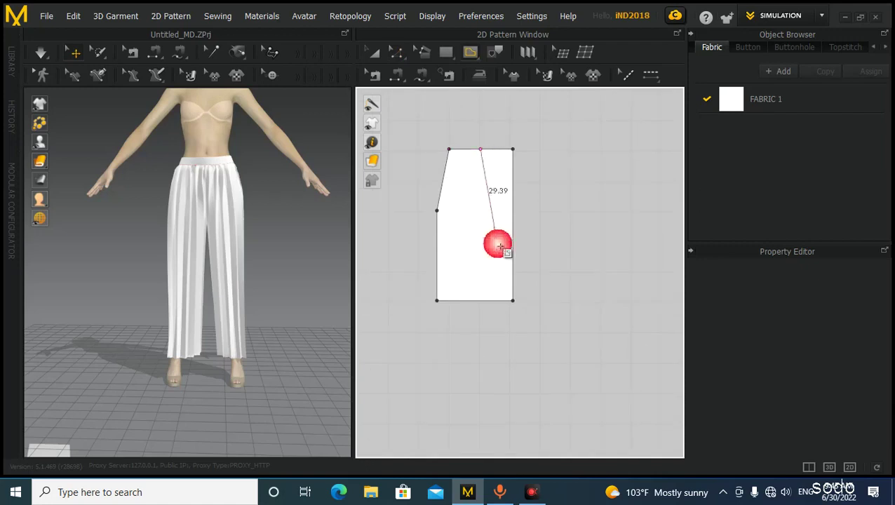
double_click(476, 301)
scroll(535, 229, down, 2)
middle_drag(536, 229, 522, 191)
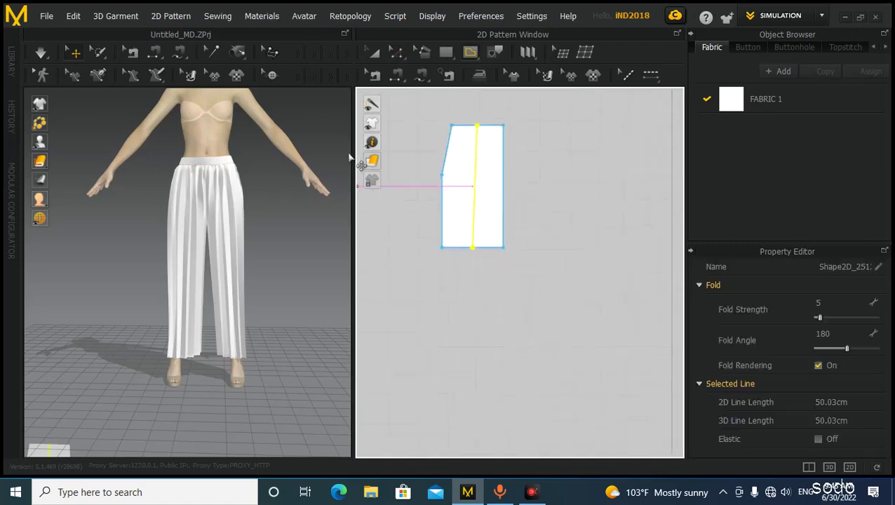
click(396, 60)
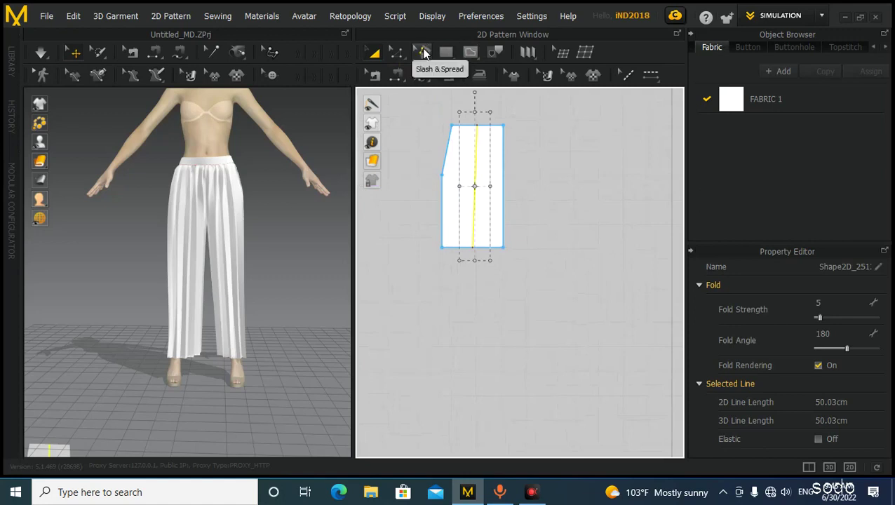
- Use Slash & Spread along the internal line to rotate the piece's right side outward by a 20 cm distance
click(423, 53)
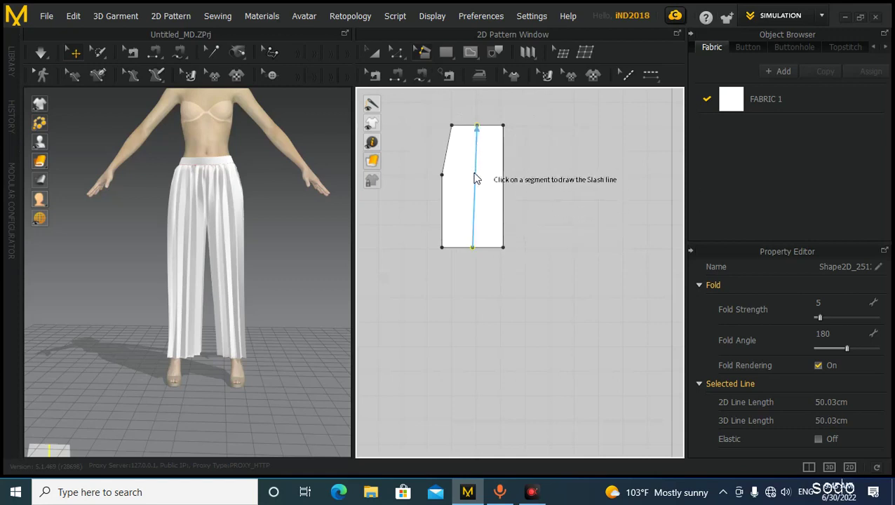
click(472, 235)
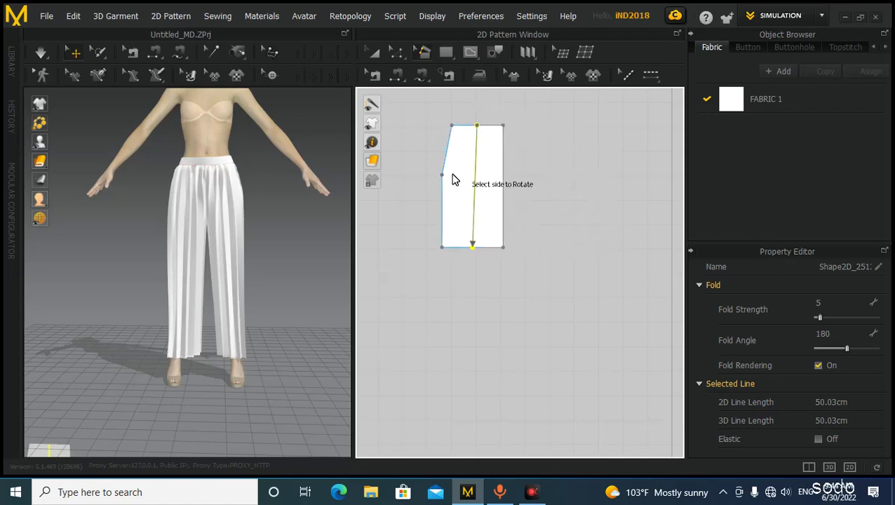
click(494, 230)
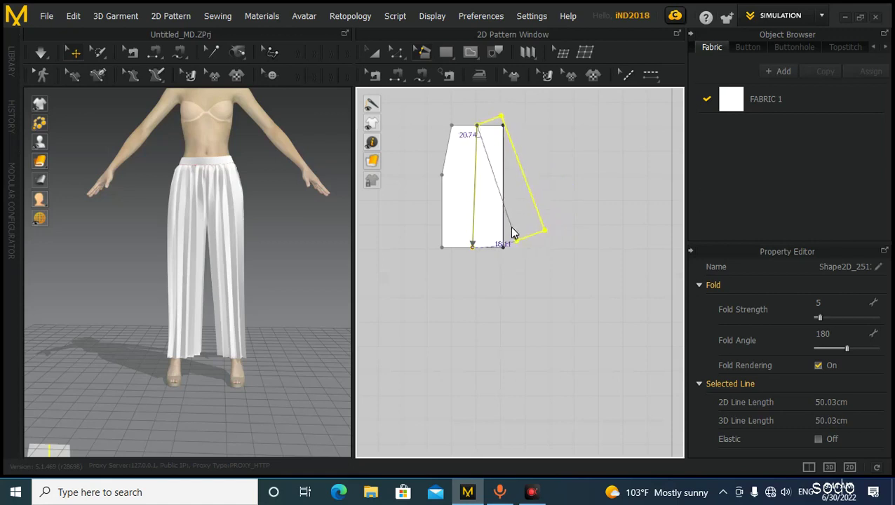
drag(504, 237, 505, 230)
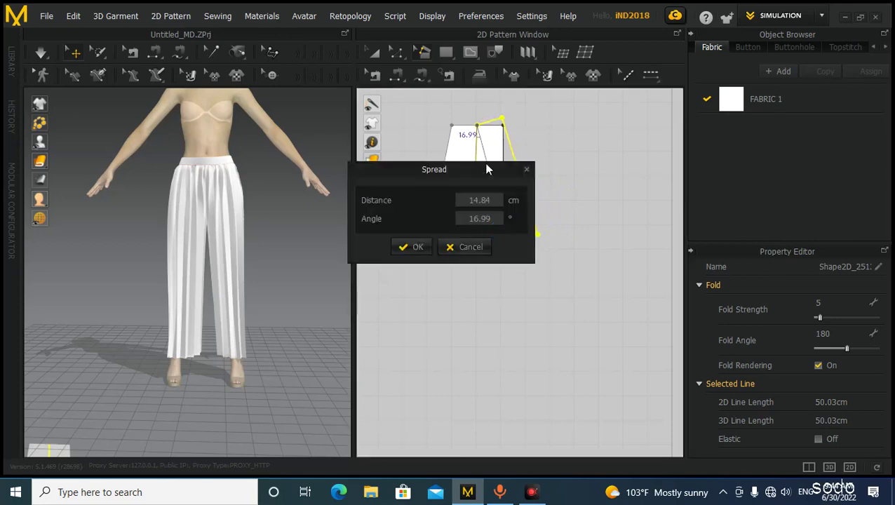
drag(485, 168, 325, 143)
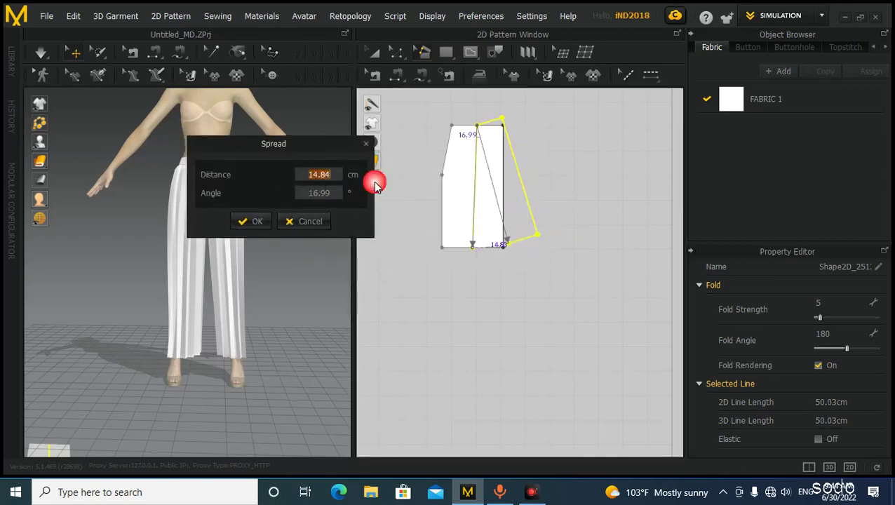
text(20)
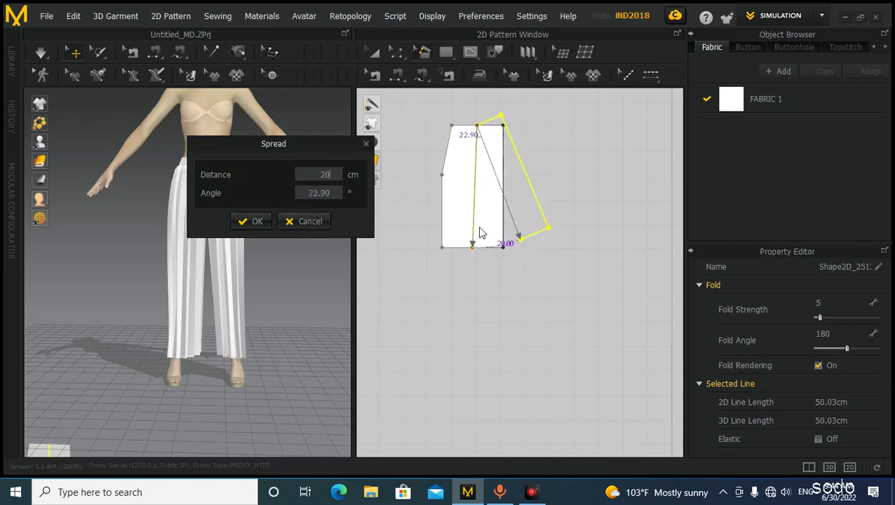
click(258, 221)
click(469, 280)
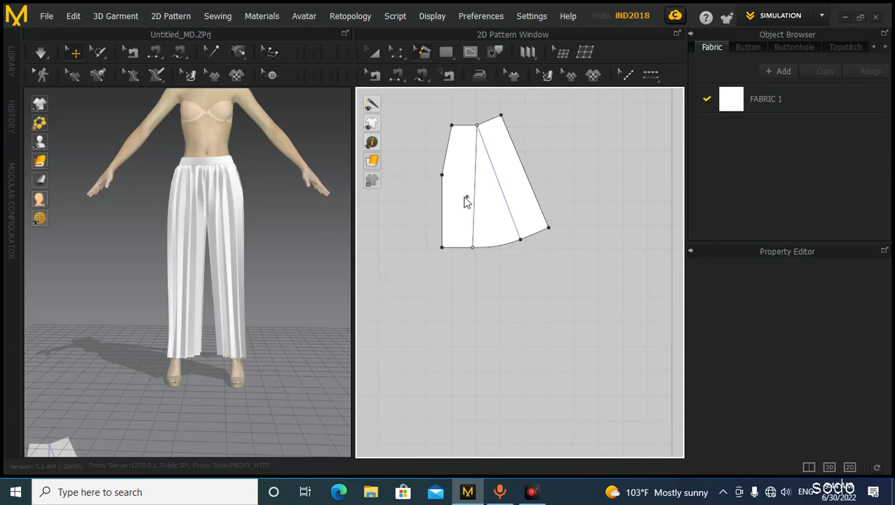
- Slash the piece along the same centre line and spread its left side outward by a 20 cm distance
click(472, 239)
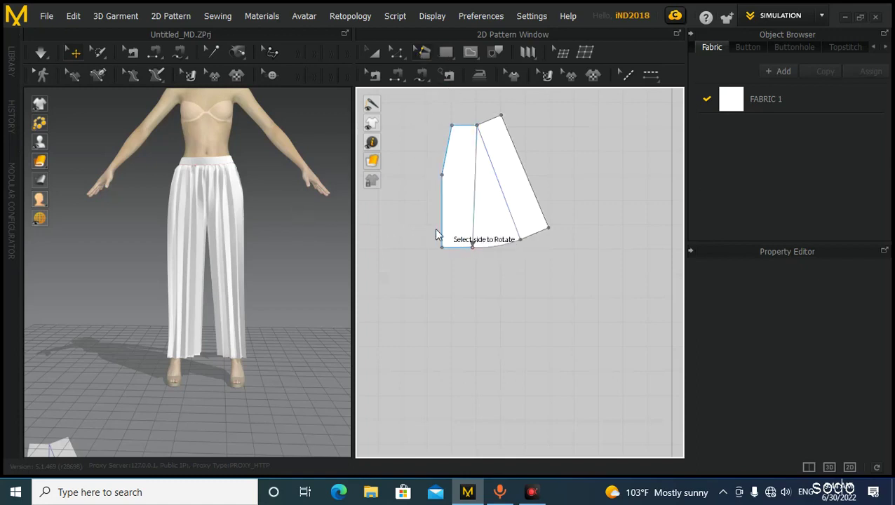
drag(443, 233, 435, 234)
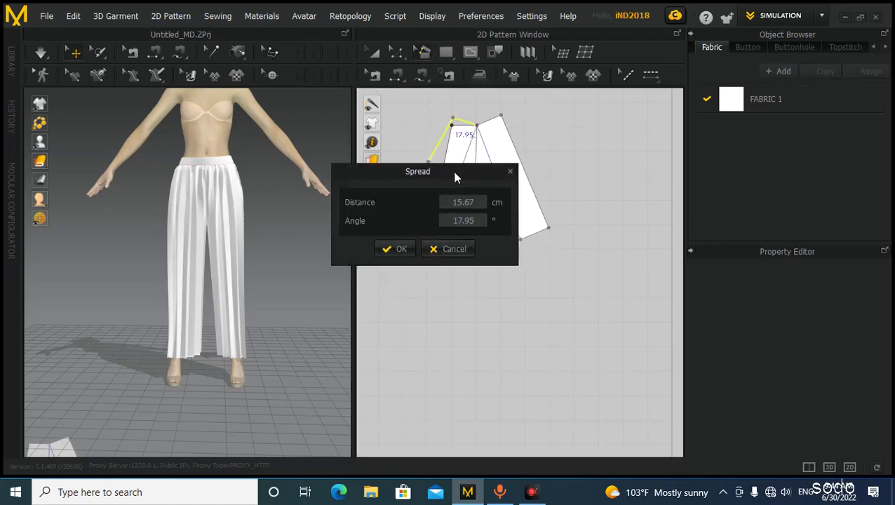
click(339, 206)
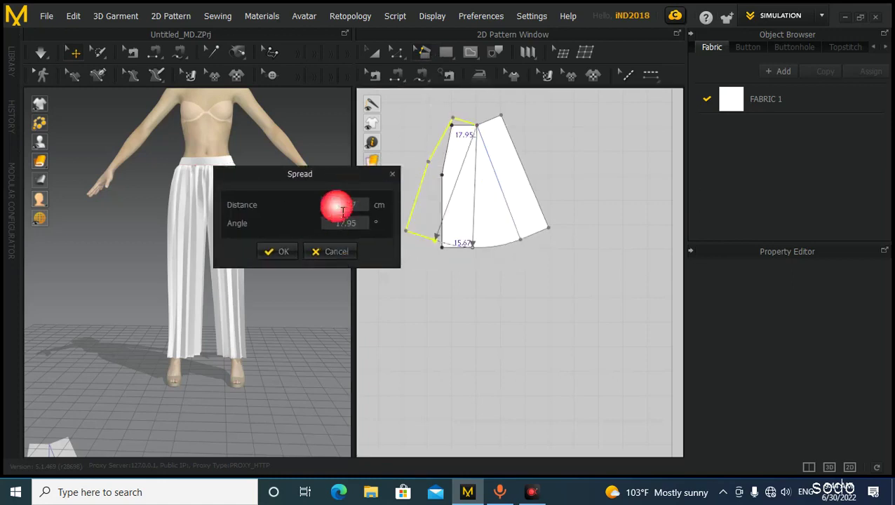
double_click(340, 206)
text(2)
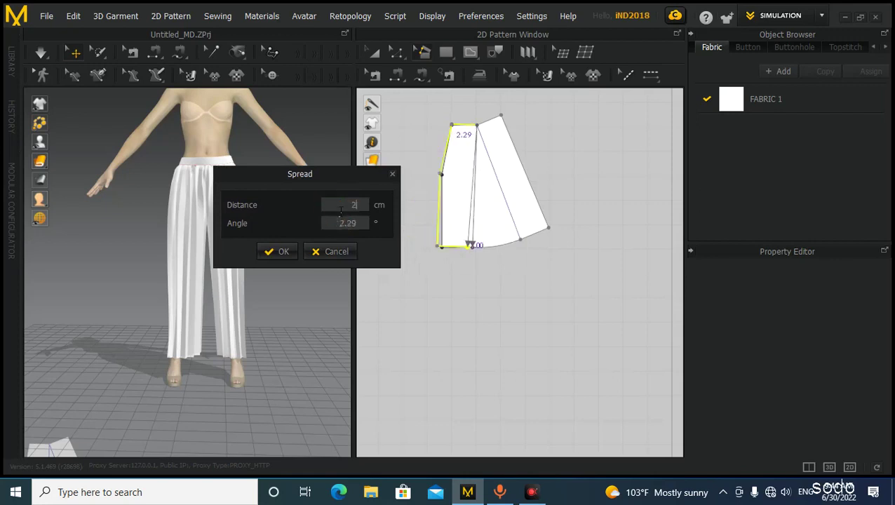
text(0)
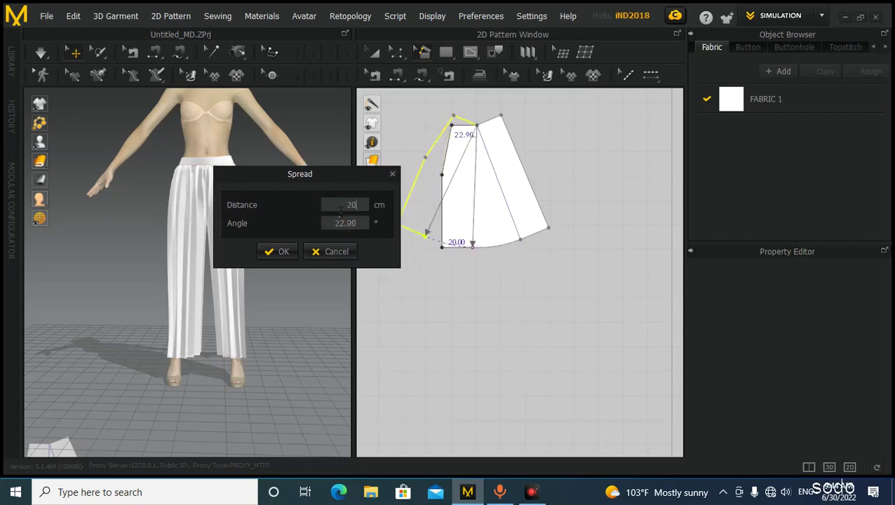
click(295, 250)
- Slash the piece along the line near its right edge and spread the outer right section by 10 cm
scroll(467, 250, down, 3)
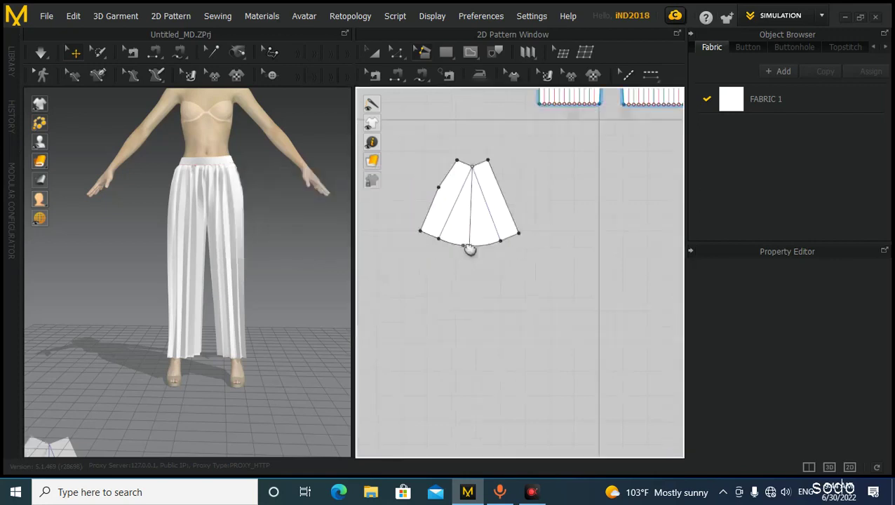
click(499, 227)
click(508, 235)
click(525, 223)
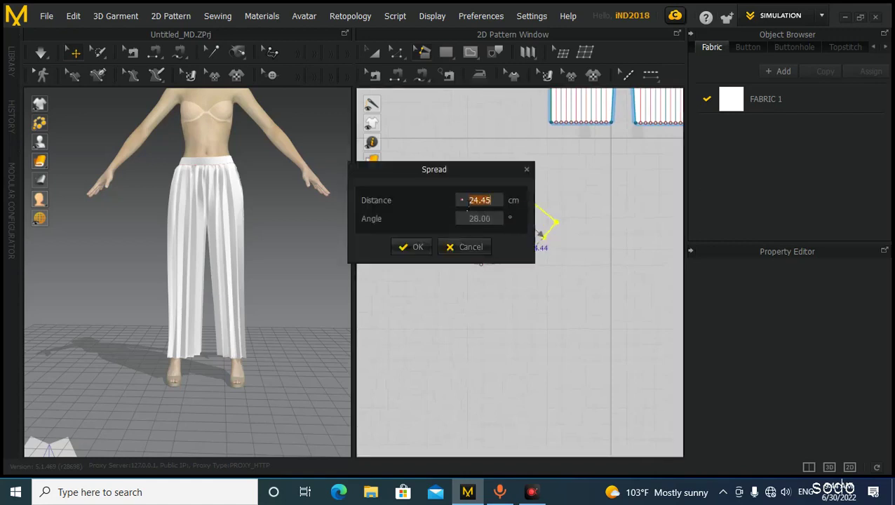
text(10)
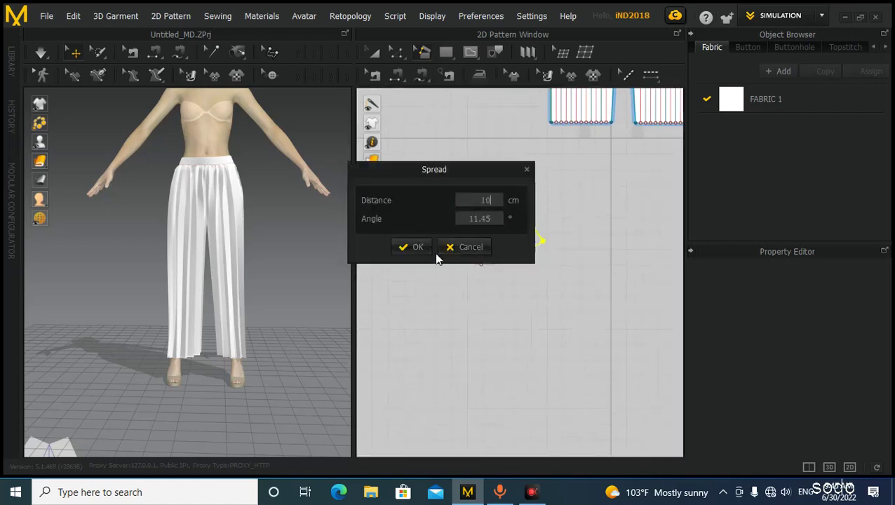
click(415, 246)
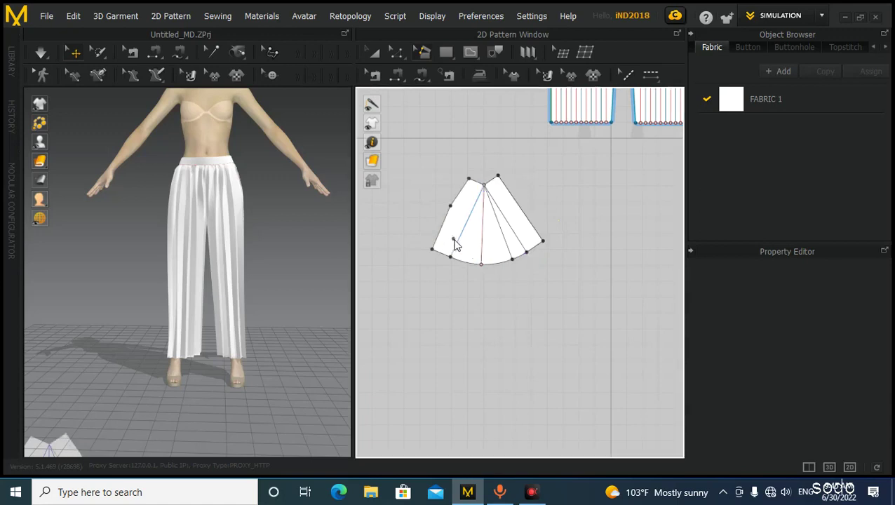
- Slash the piece along the line near its left edge and spread the outer left section by 10 cm
click(458, 249)
click(442, 235)
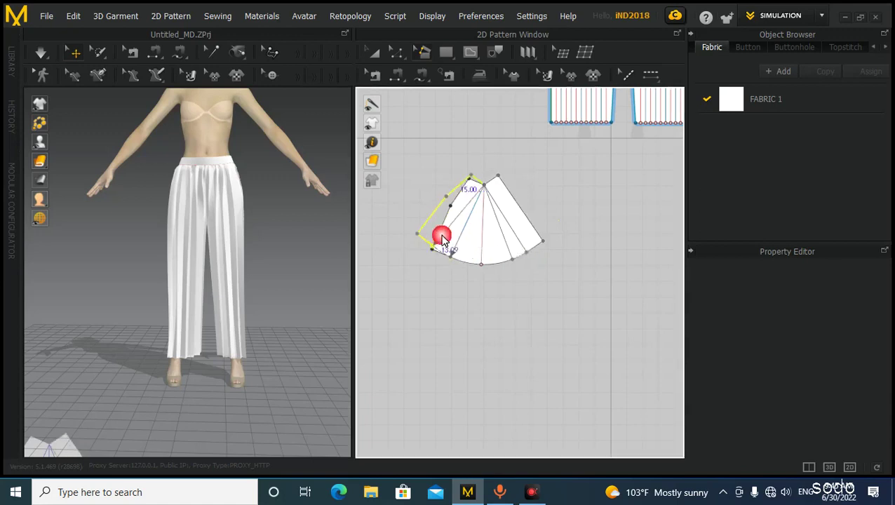
click(428, 233)
double_click(469, 201)
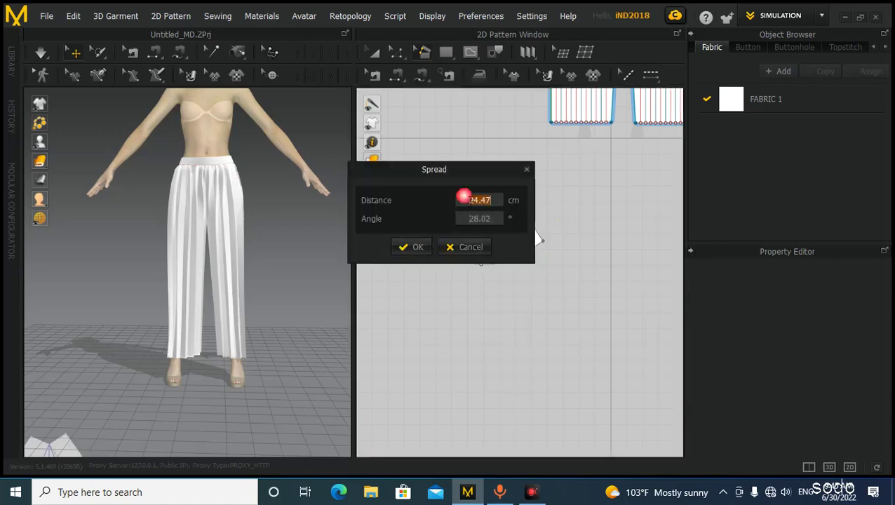
text(10.00)
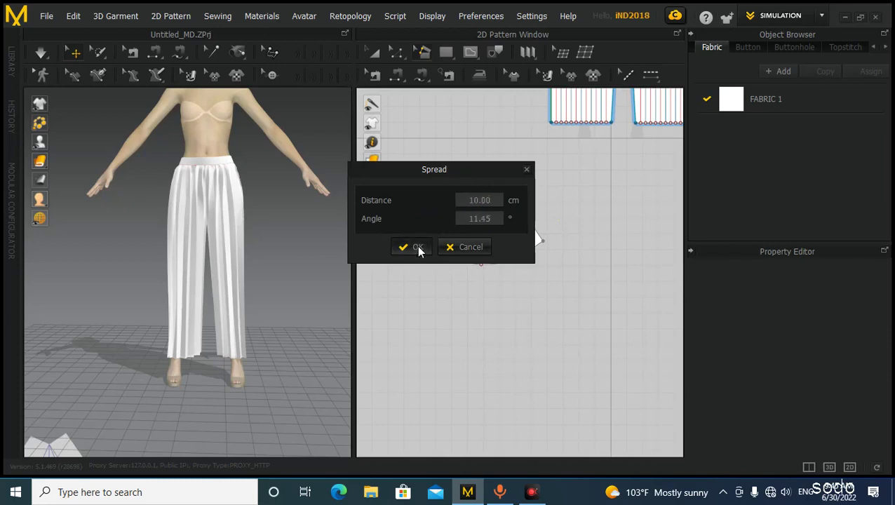
click(418, 247)
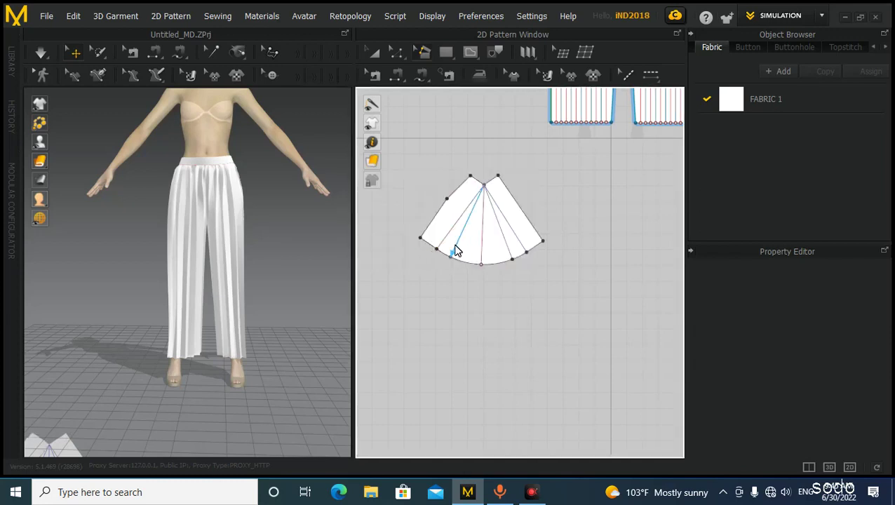
- Slash along the second line from the left and swing the whole right section outward freehand to widen the hem strongly
click(454, 250)
click(454, 242)
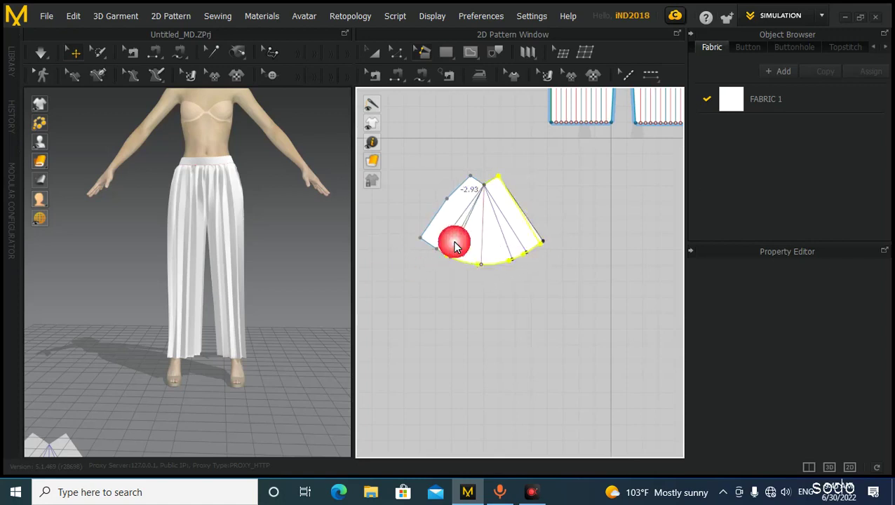
click(522, 263)
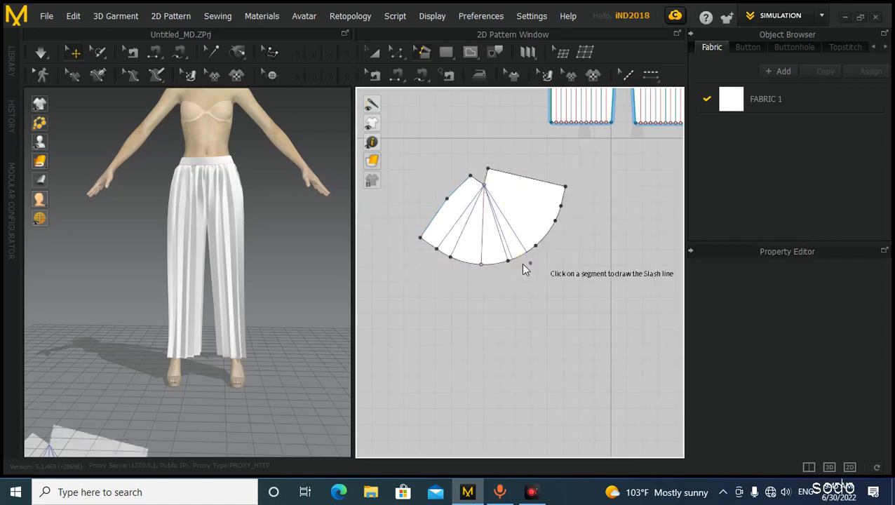
- Raise the spread piece off the floor in the 3D view and place it beside the avatar with its trousers
scroll(499, 206, down, 4)
right_drag(245, 233, 295, 161)
click(376, 53)
drag(161, 338, 147, 231)
right_drag(147, 232, 174, 227)
middle_drag(135, 218, 183, 236)
scroll(242, 269, up, 2)
drag(156, 299, 152, 233)
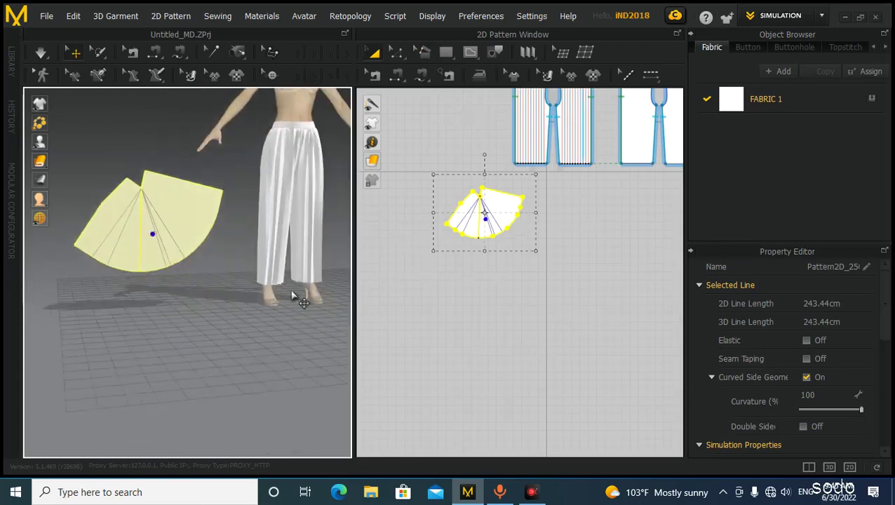
- Try to delete the centre internal line of the spread piece with Transform Pattern, and clear the selection
right_drag(517, 311, 509, 329)
click(510, 330)
scroll(464, 225, up, 5)
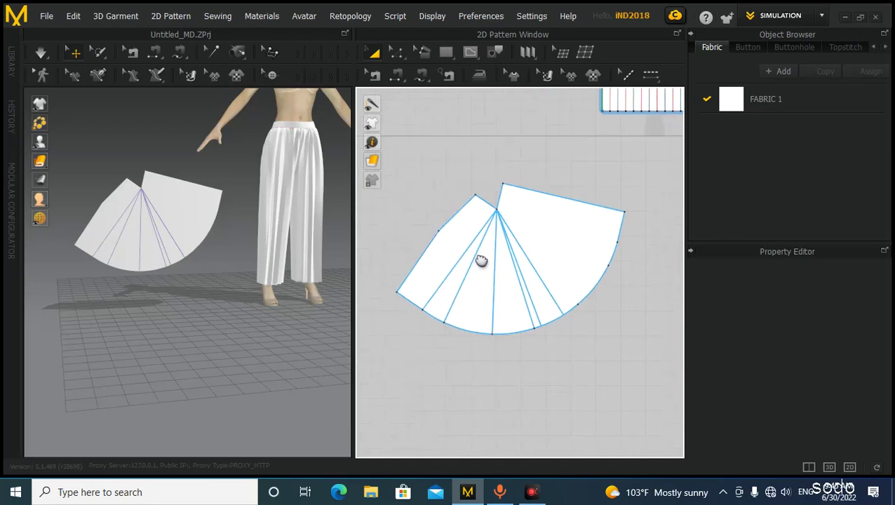
scroll(502, 249, up, 3)
scroll(502, 249, down, 4)
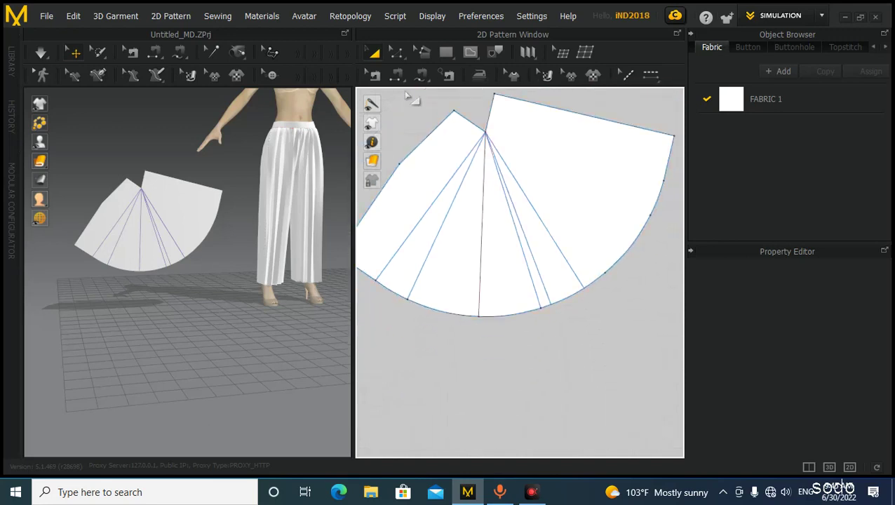
click(479, 274)
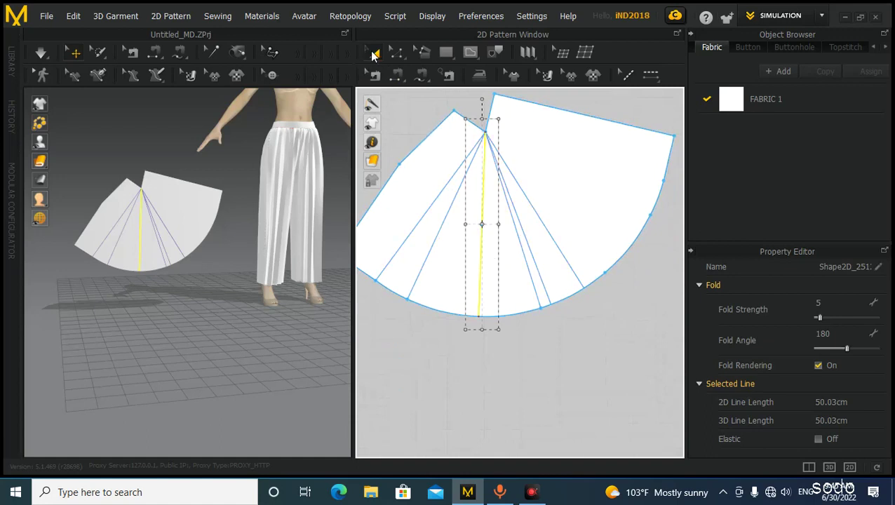
click(374, 54)
key(Delete)
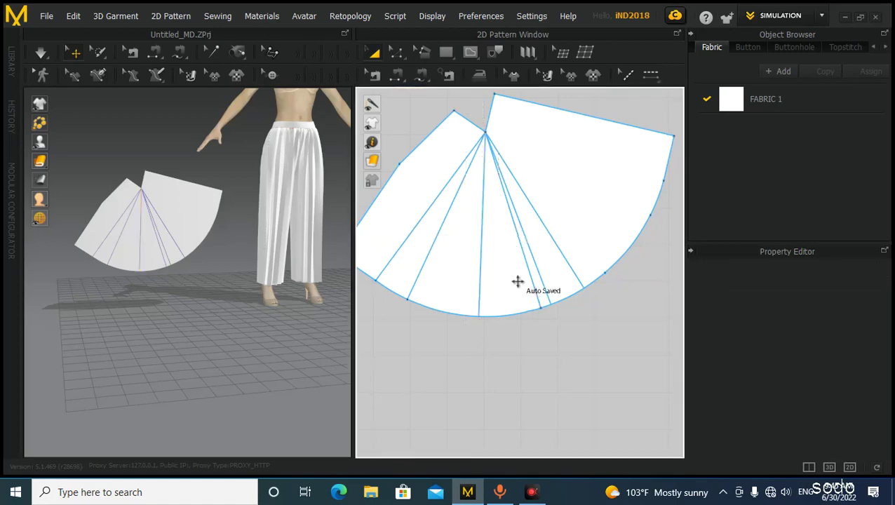
click(492, 280)
click(456, 242)
click(491, 259)
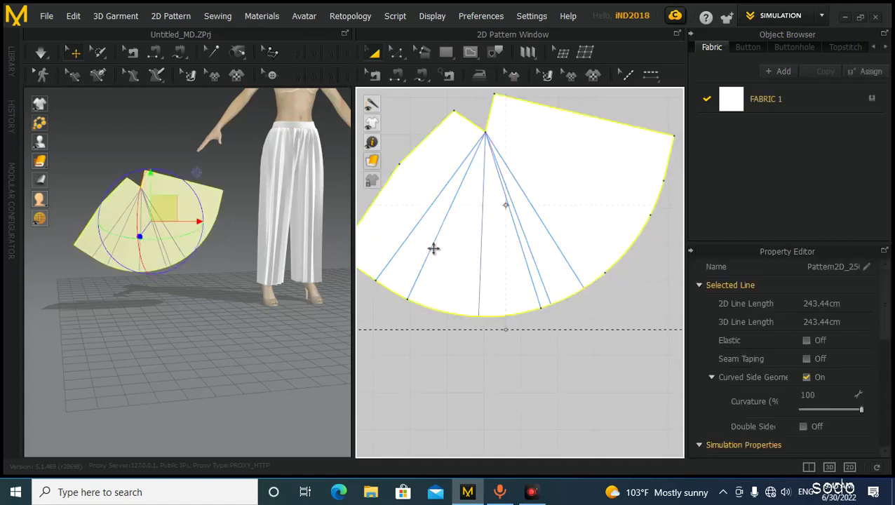
click(533, 386)
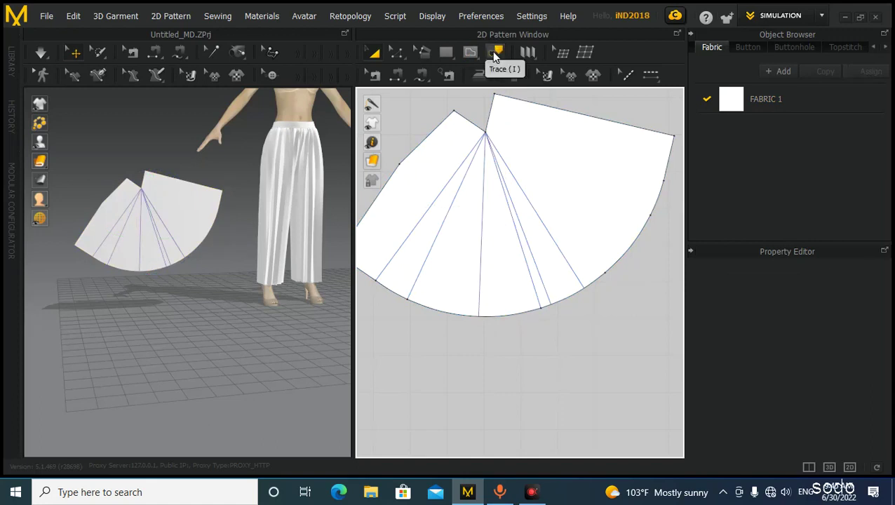
- With the Trace tool, delete the three slash lines on the piece's right part and the centre line
click(495, 55)
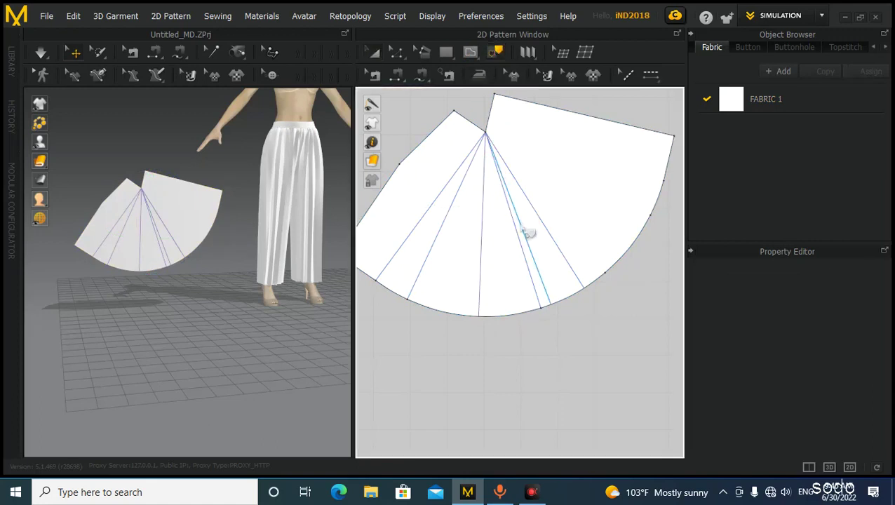
click(520, 226)
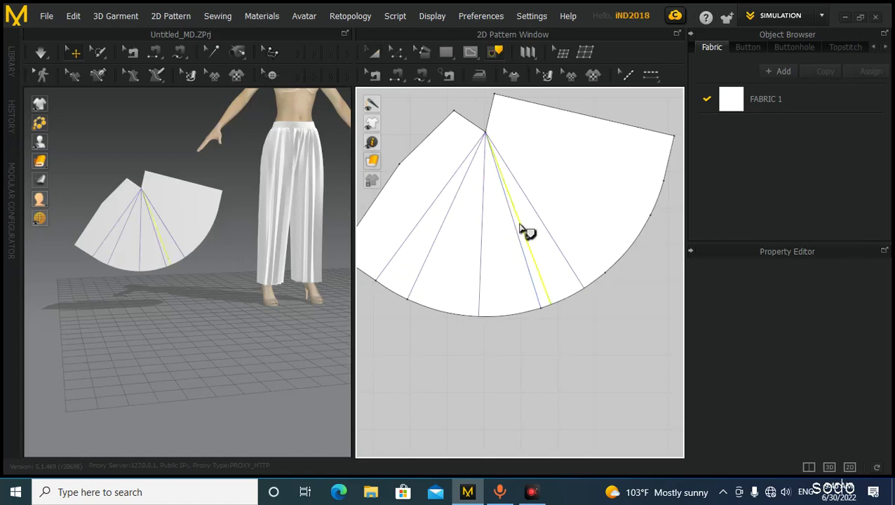
click(518, 225)
click(523, 232)
key(Delete)
click(530, 258)
click(524, 257)
click(559, 256)
click(481, 255)
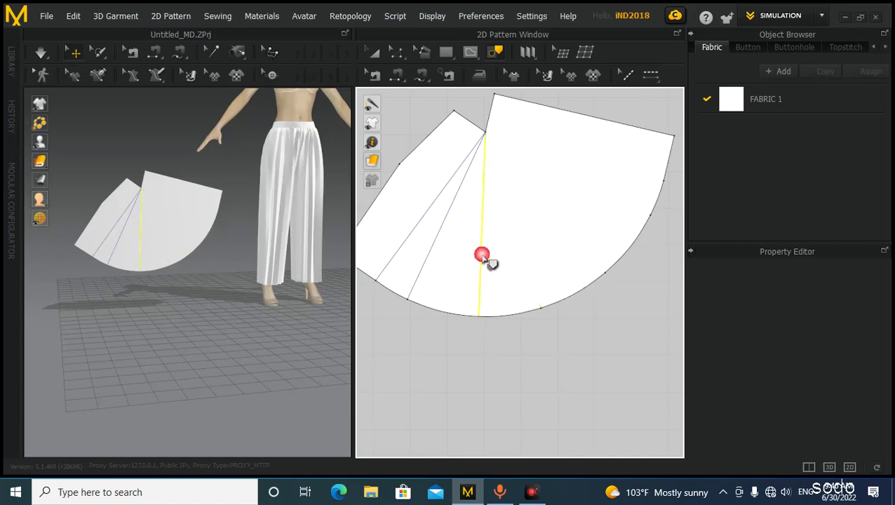
key(Delete)
- Delete the two remaining slash lines on the left part and check the clean piece in 2D and 3D
click(426, 261)
click(424, 260)
click(413, 251)
key(Delete)
click(423, 256)
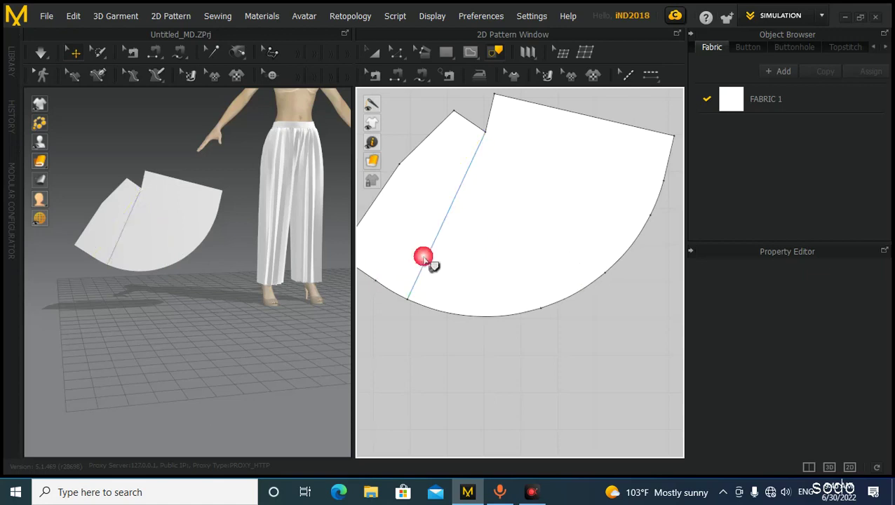
key(Delete)
scroll(443, 264, down, 5)
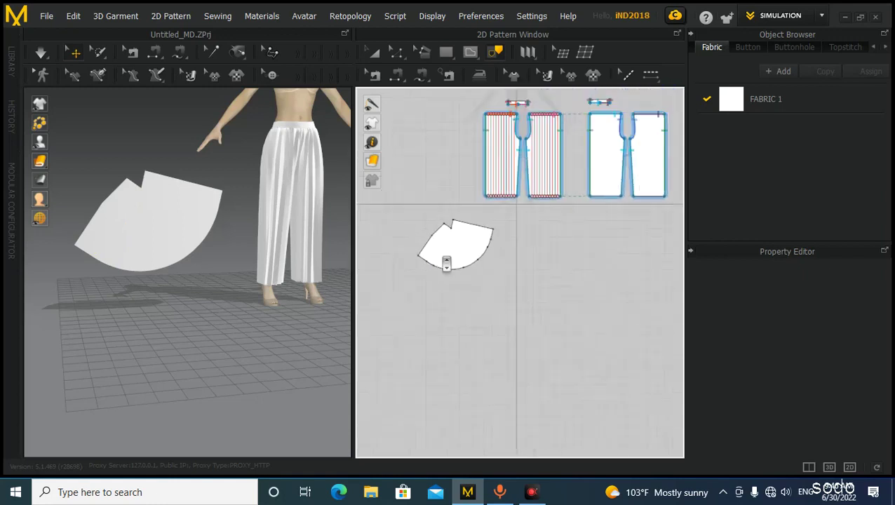
middle_drag(445, 264, 479, 202)
right_drag(137, 225, 167, 230)
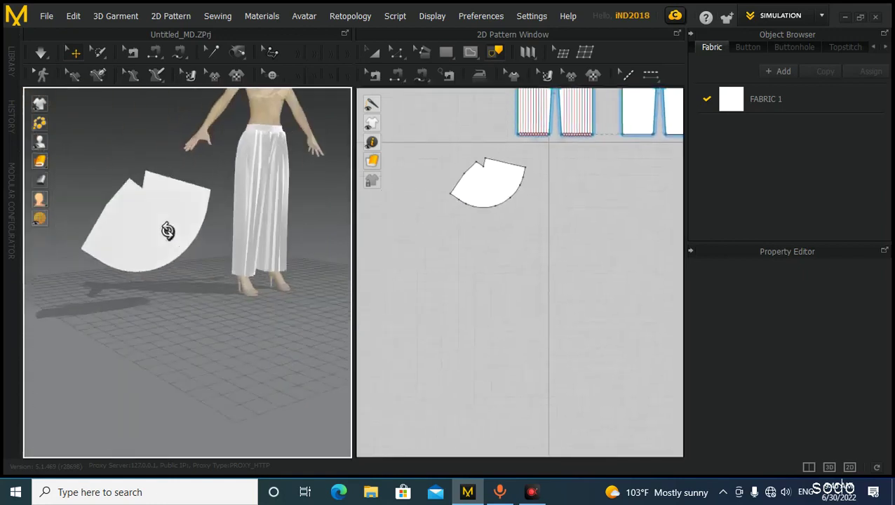
- Examine the flared piece's cleaned outline in the 2D pattern and its shape beside the trousered avatar in 3D
scroll(459, 226, down, 3)
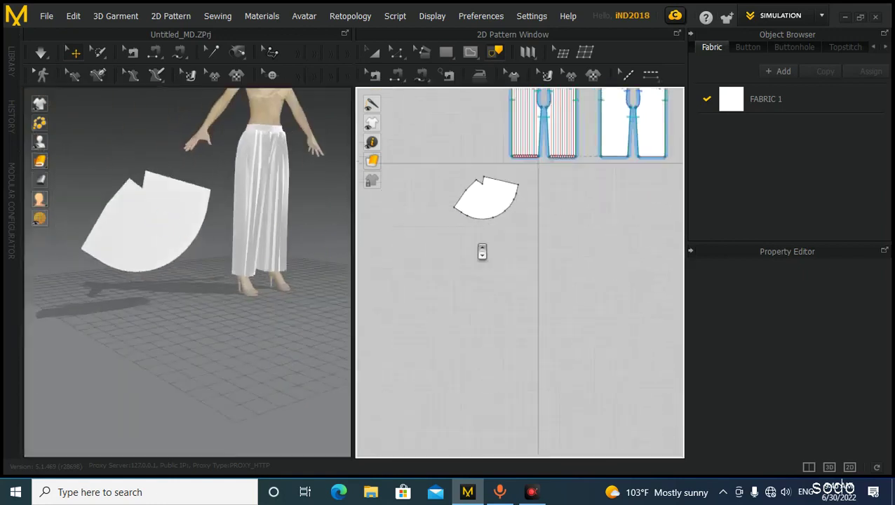
scroll(482, 251, up, 4)
middle_drag(484, 150, 490, 181)
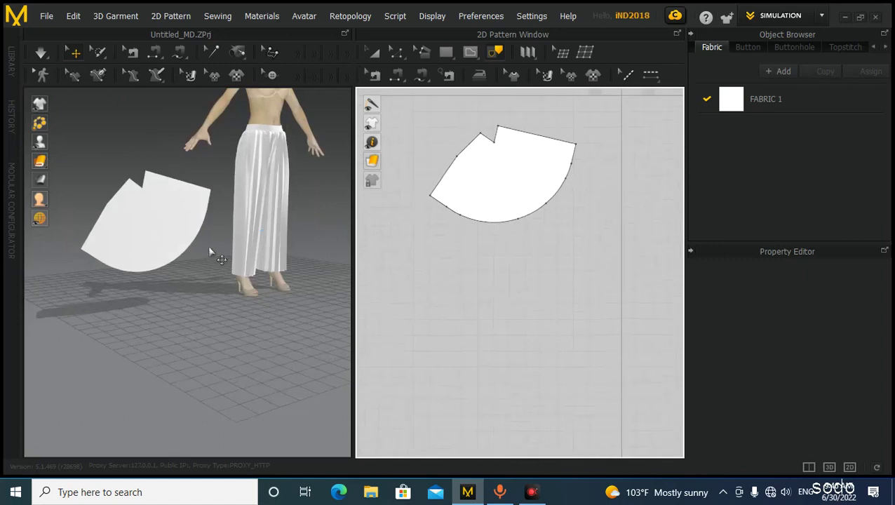
right_drag(209, 249, 182, 253)
scroll(179, 252, down, 3)
middle_drag(180, 251, 153, 286)
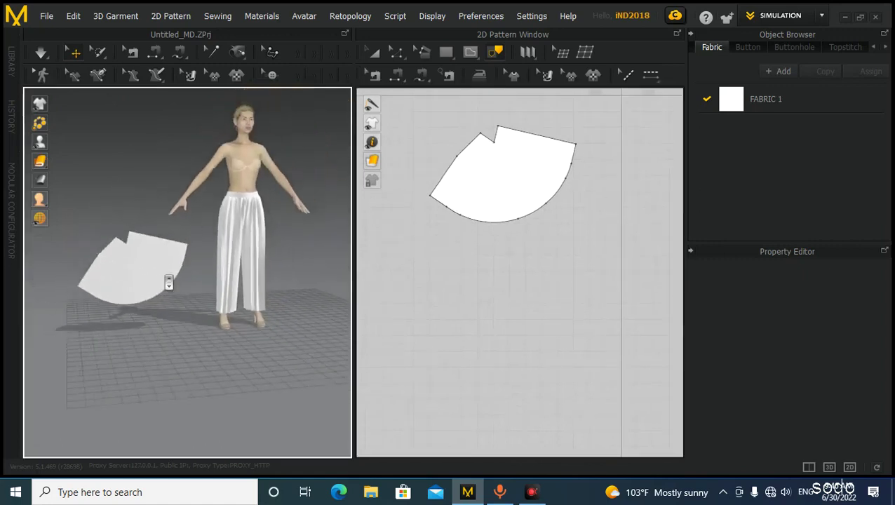
mouse_move(152, 305)
right_down()
mouse_move(361, 302)
mouse_move(151, 307)
right_up()
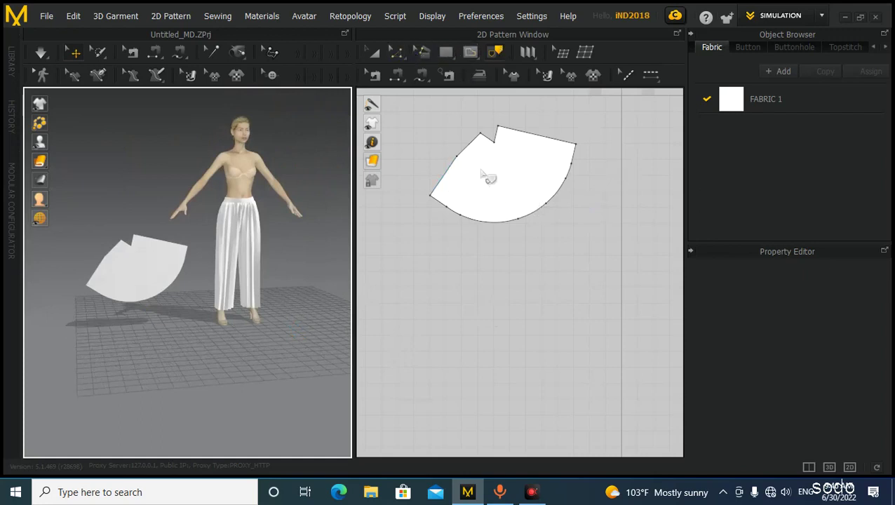
scroll(478, 221, up, 3)
scroll(478, 222, down, 4)
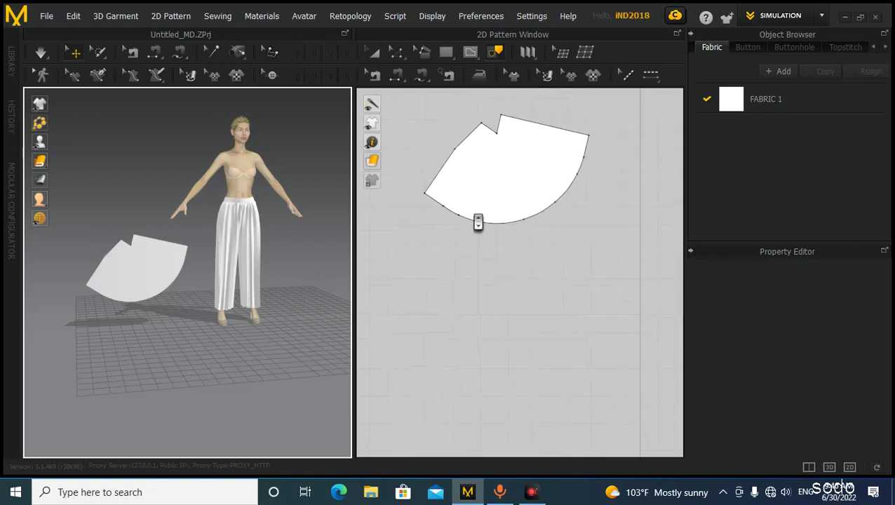
scroll(240, 247, down, 2)
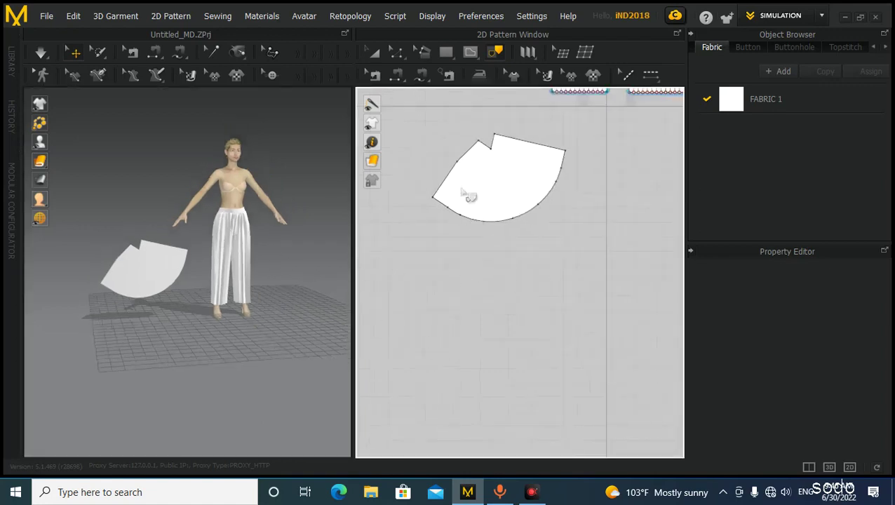
- Switch from the Trace tool to Transform Pattern and leave no pattern piece selected
click(374, 53)
click(560, 314)
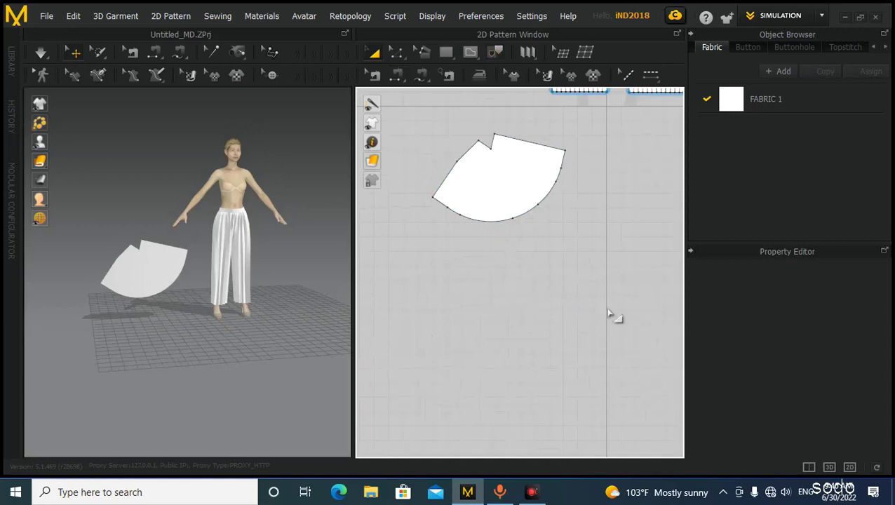
click(523, 281)
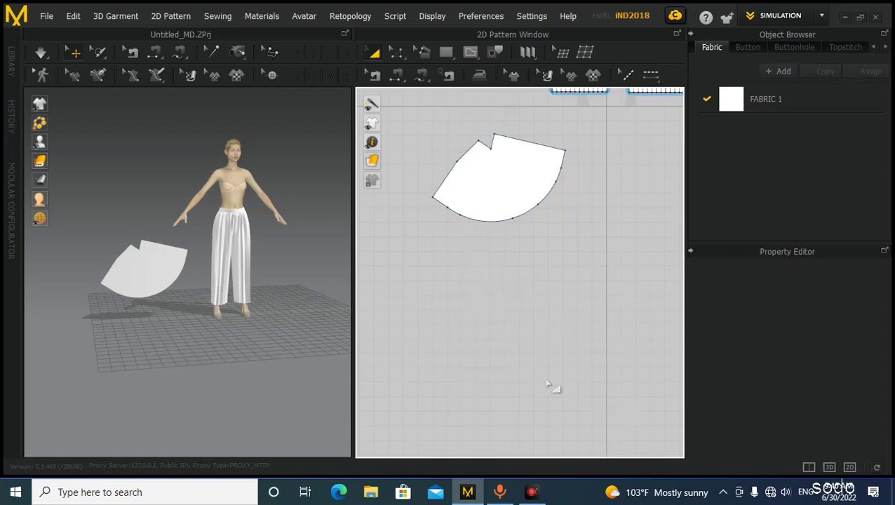